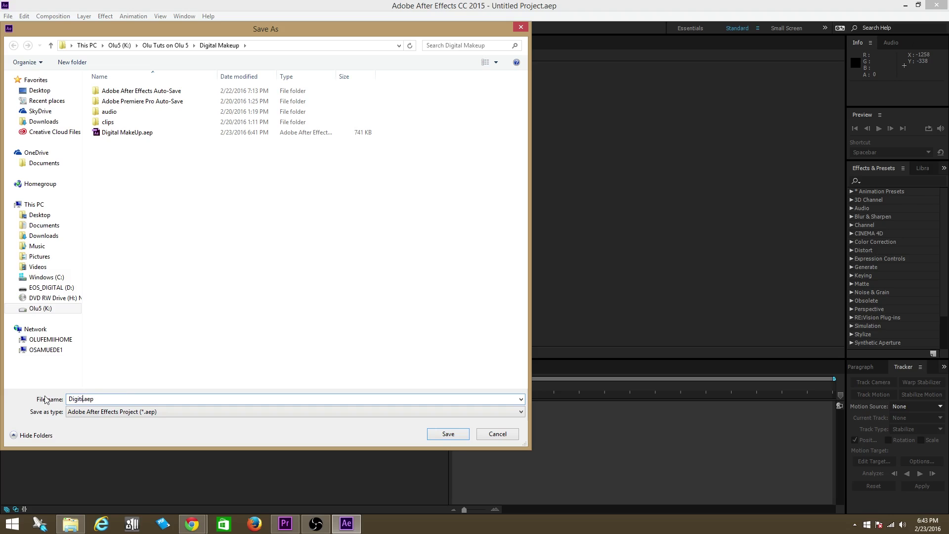
- Save the project as "Digital MakeUp 2" in the Digital Makeup folder
type("al MakeUp 2")
key("Return")
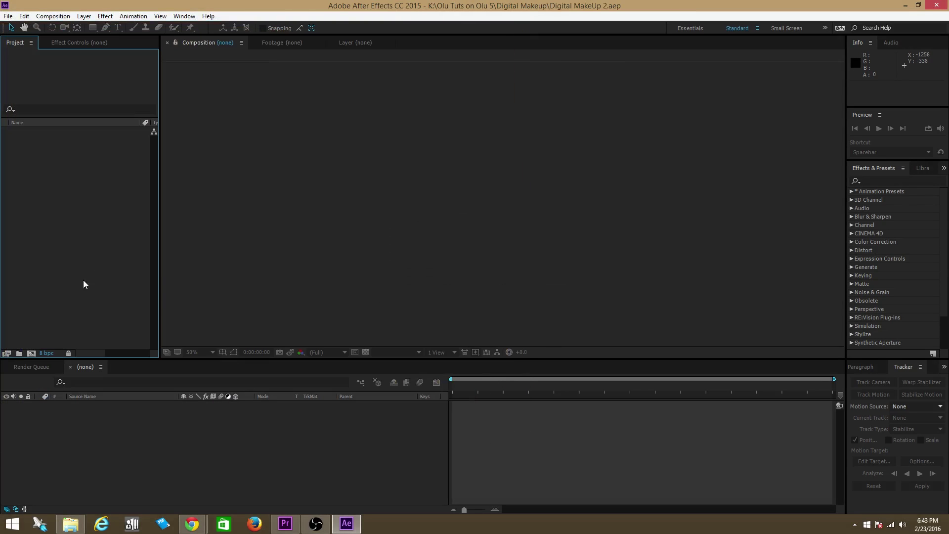
left_click(162, 341)
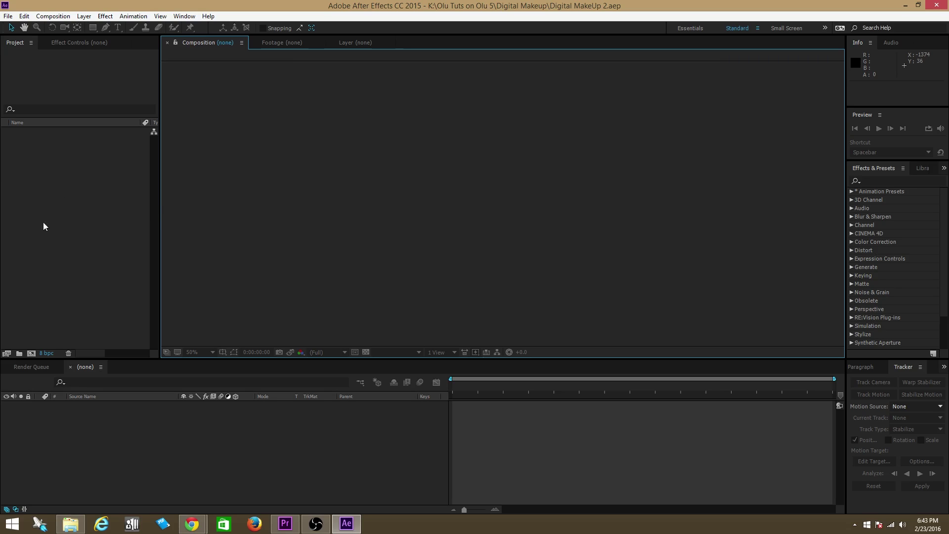
- Import Face.mov from the Digital Makeup project's clips folder and scrub through the footage to preview it
right_click(46, 181)
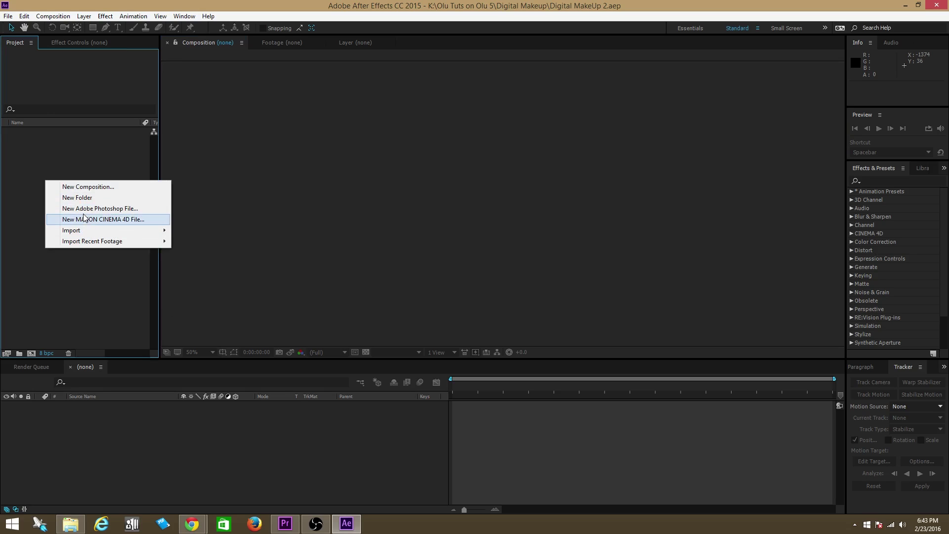
mouse_move(84, 228)
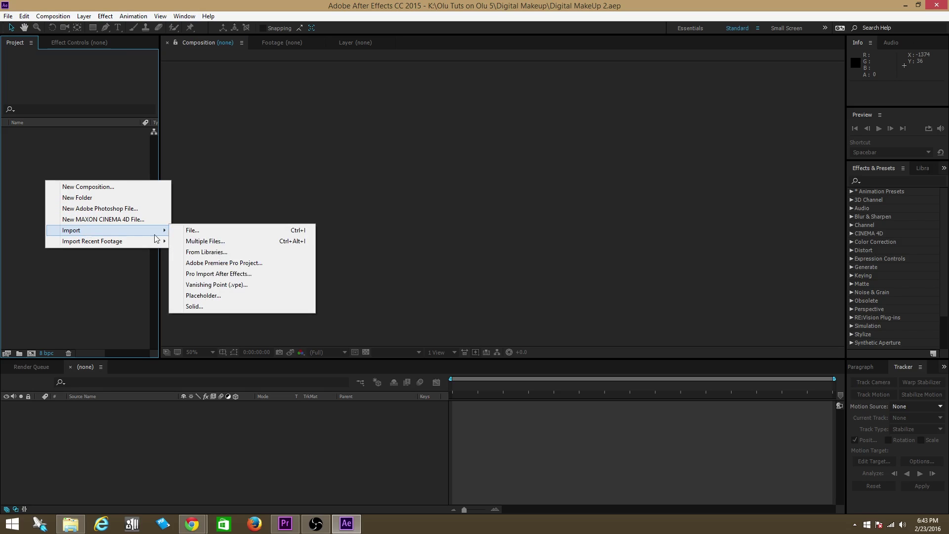
left_click(203, 233)
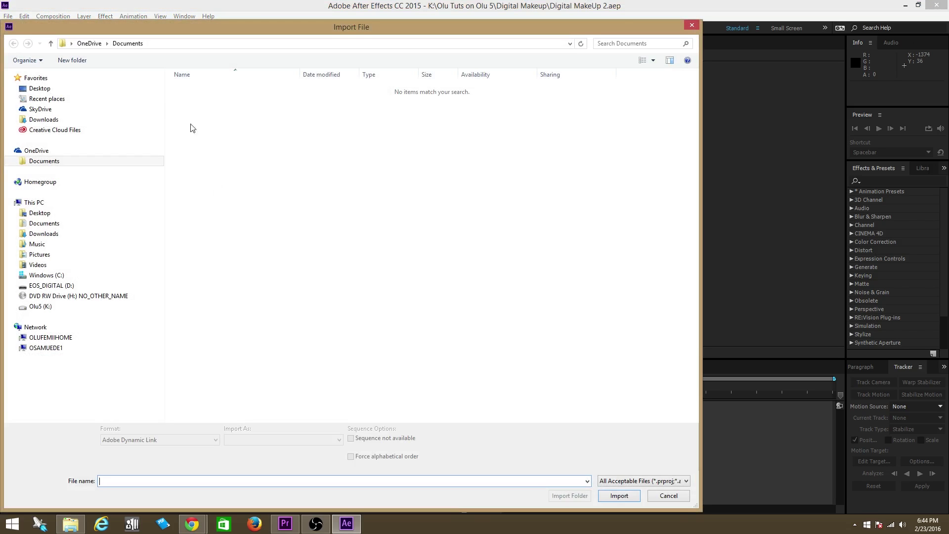
left_click(42, 306)
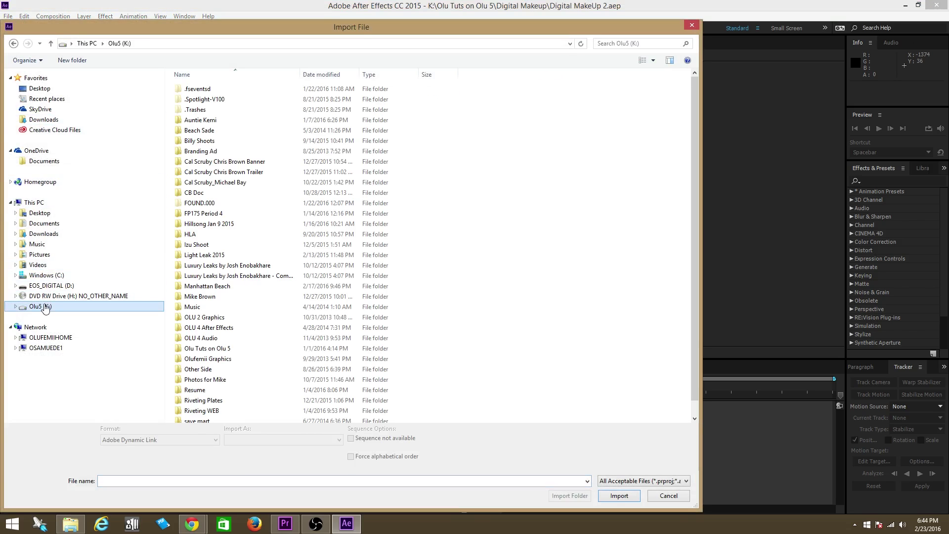
double_click(207, 348)
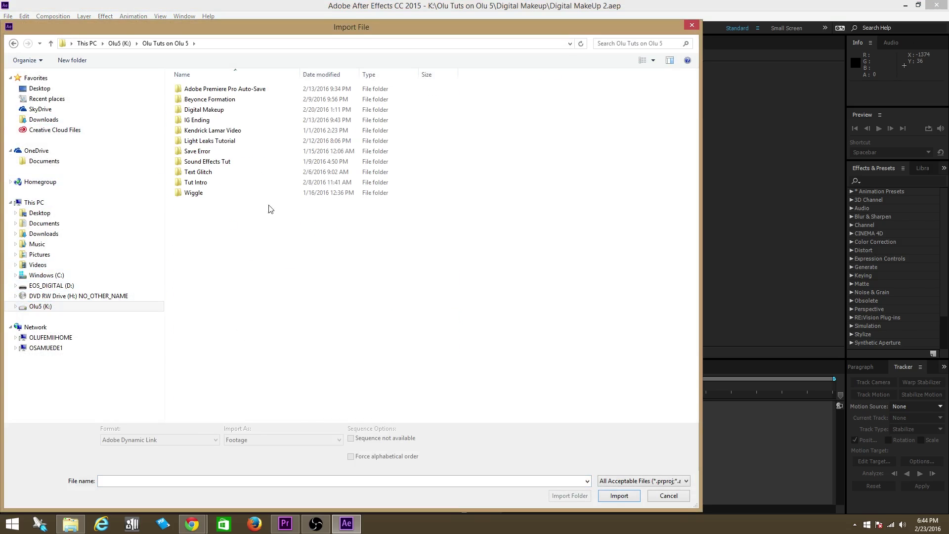
double_click(217, 110)
double_click(213, 120)
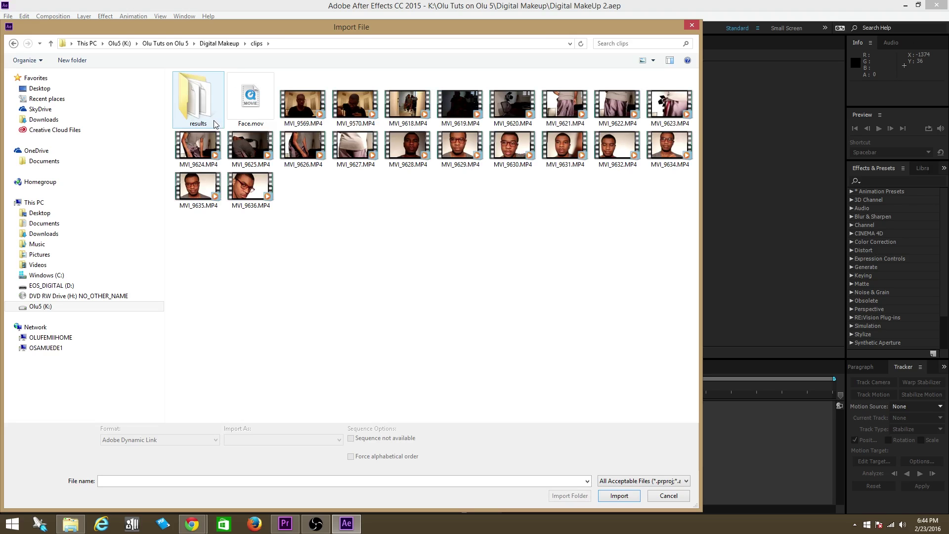
left_click(257, 113)
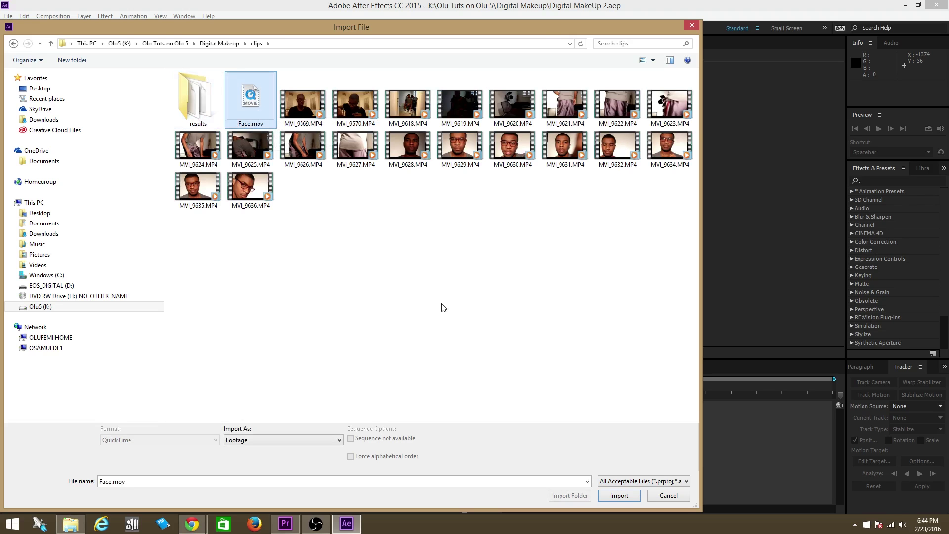
left_click(633, 497)
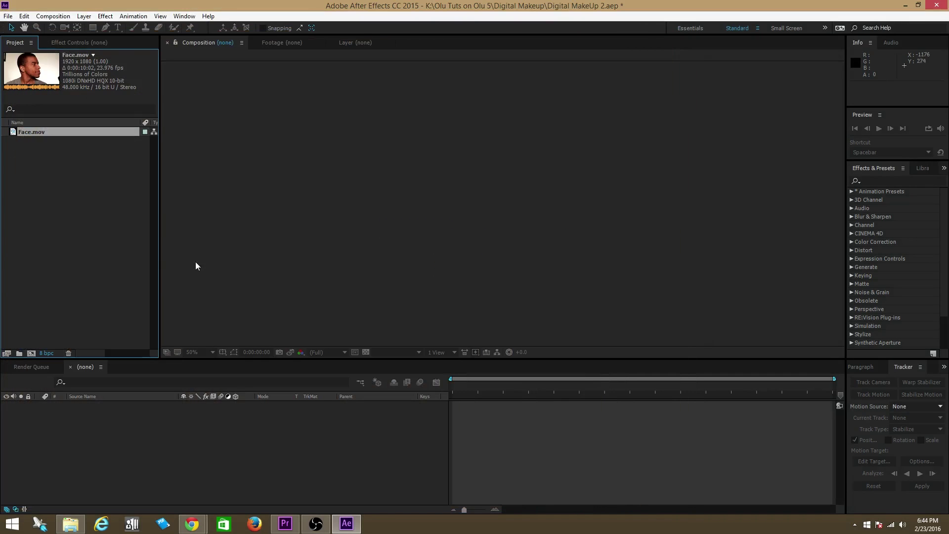
double_click(14, 133)
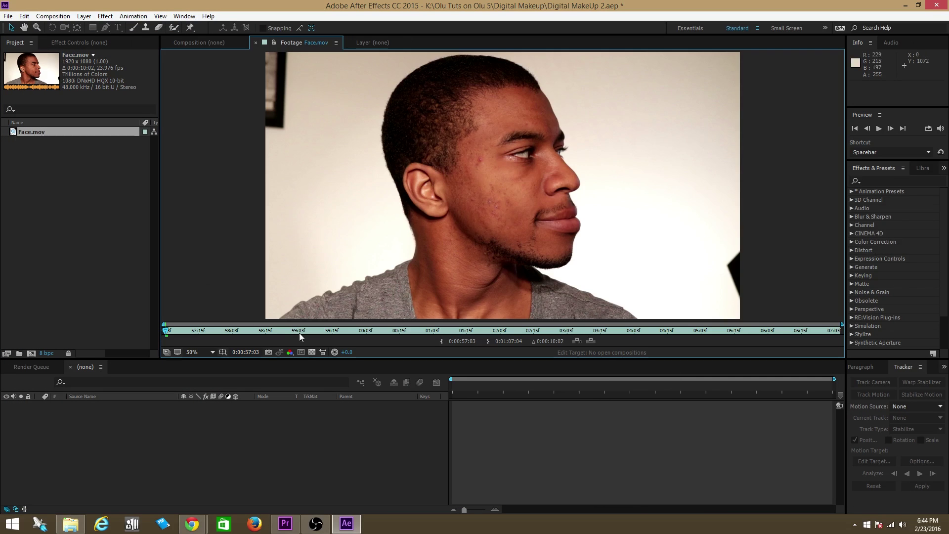
left_click_drag(165, 331, 503, 334)
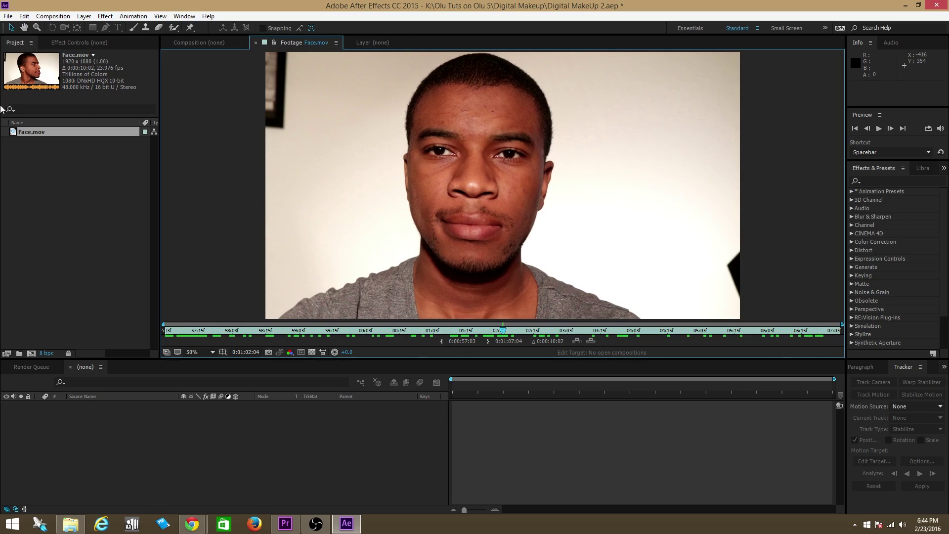
- Create a 1920 x 1080 composition with square pixels at 23.976 fps and place Face.mov in its timeline
right_click(41, 201)
left_click(73, 207)
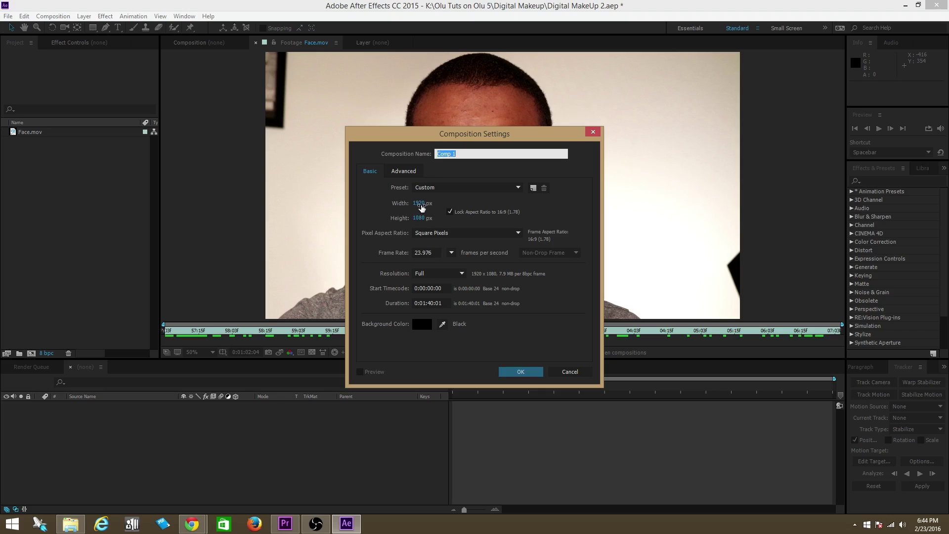
left_click(429, 237)
left_click(428, 238)
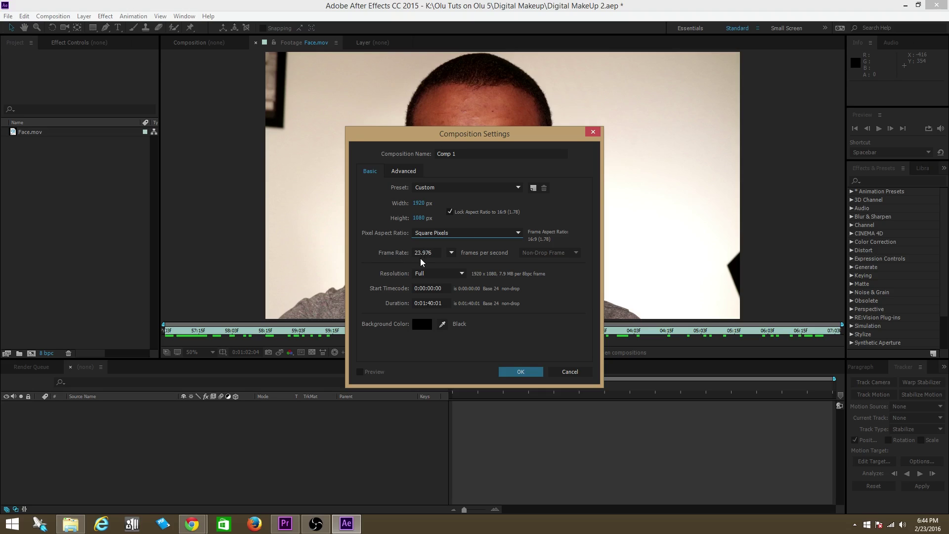
left_click(514, 372)
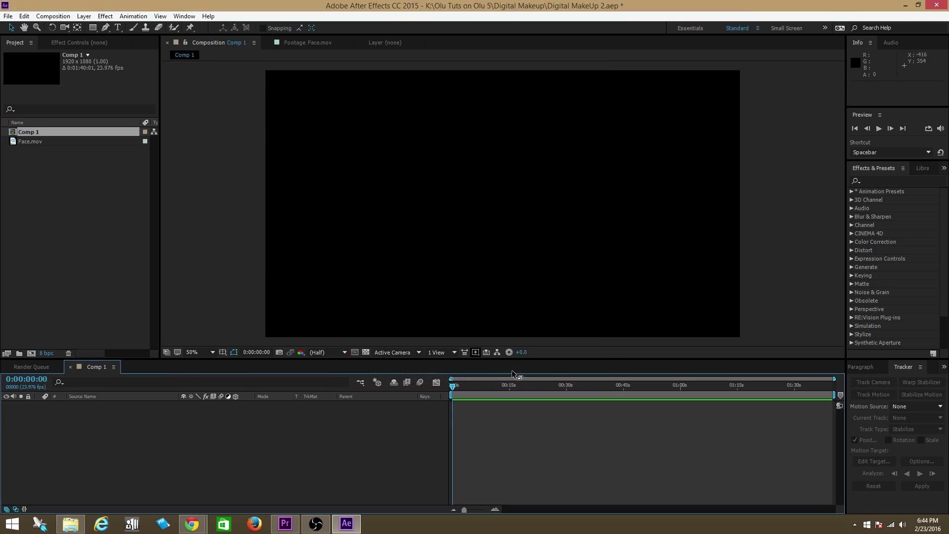
left_click(13, 142)
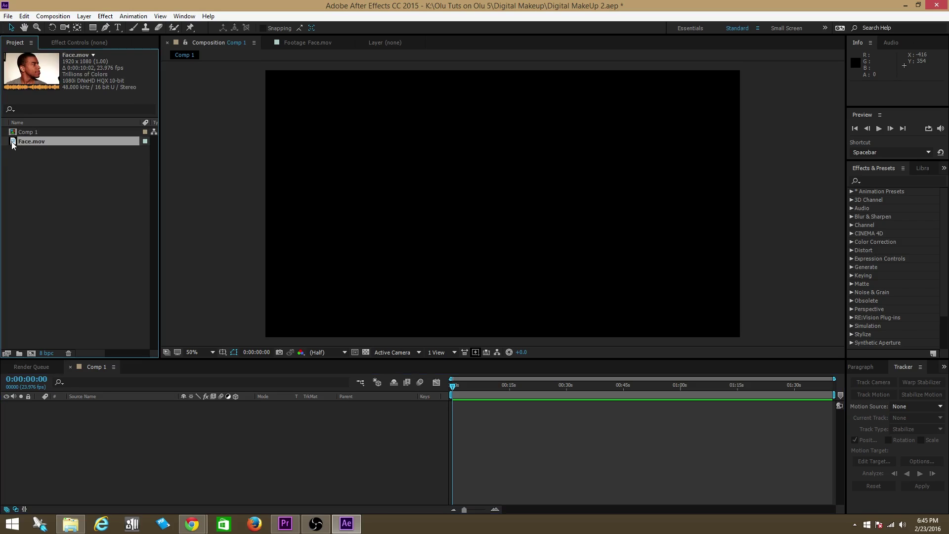
left_click_drag(13, 144, 66, 422)
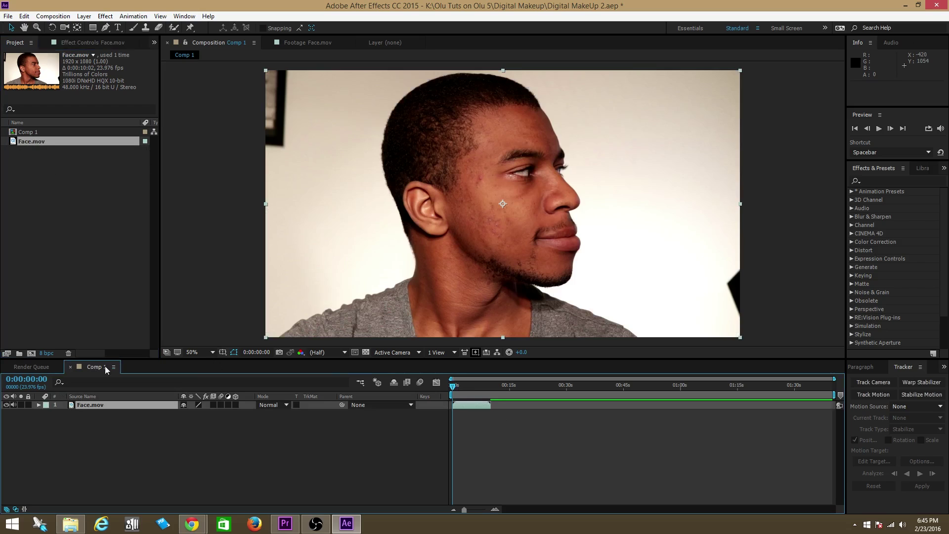
- Scrub through the Face.mov layer to examine the skin blemishes on the cheek and forehead
mouse_move(454, 391)
left_mouse_down()
mouse_move(473, 387)
mouse_move(453, 391)
left_mouse_up()
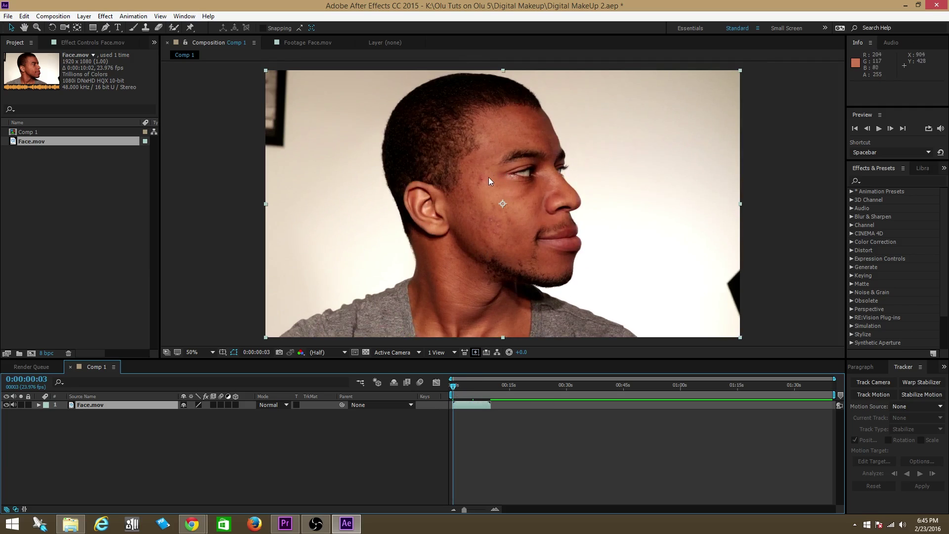
key("space")
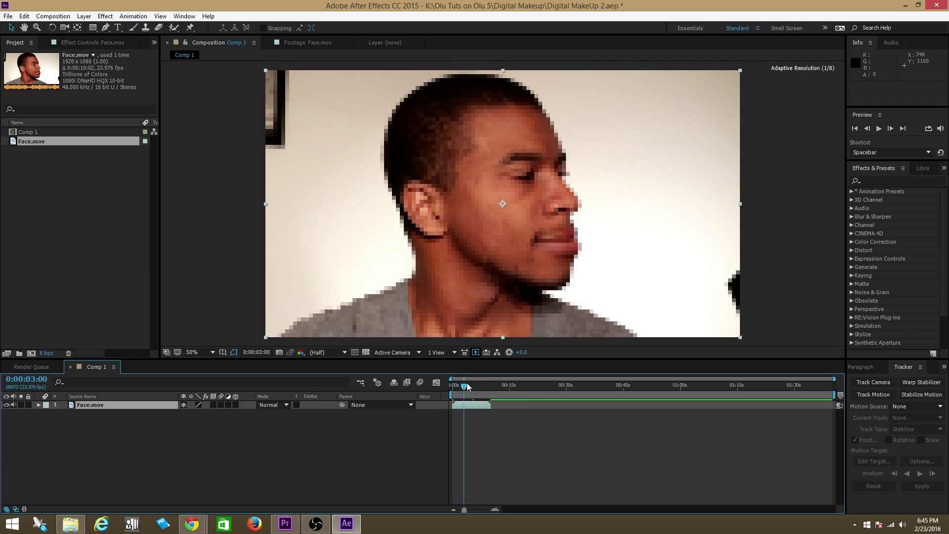
left_click_drag(461, 385, 472, 389)
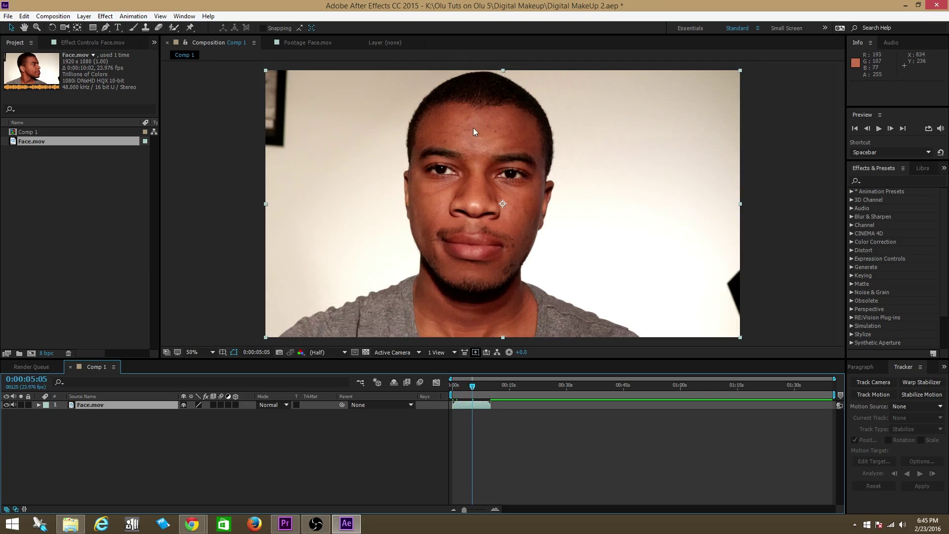
left_click_drag(473, 386, 483, 386)
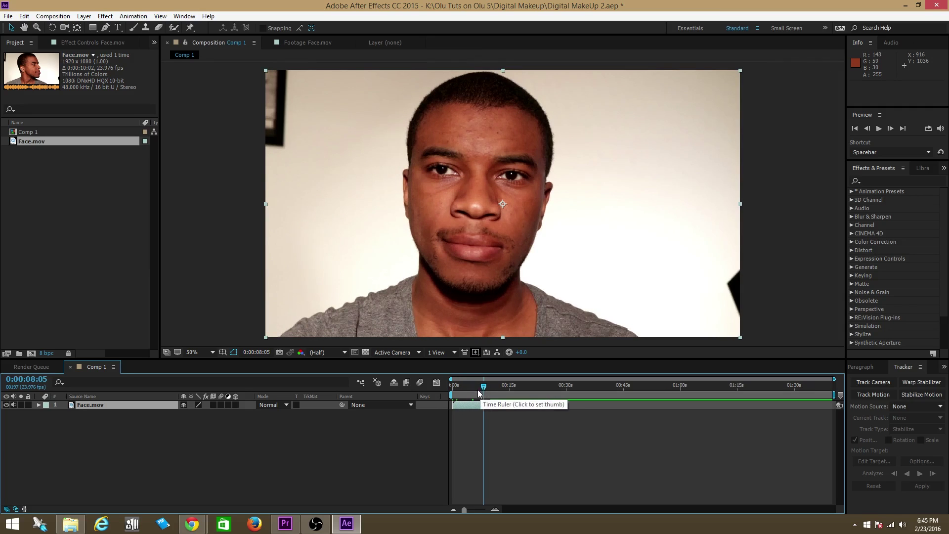
left_click_drag(478, 388, 455, 388)
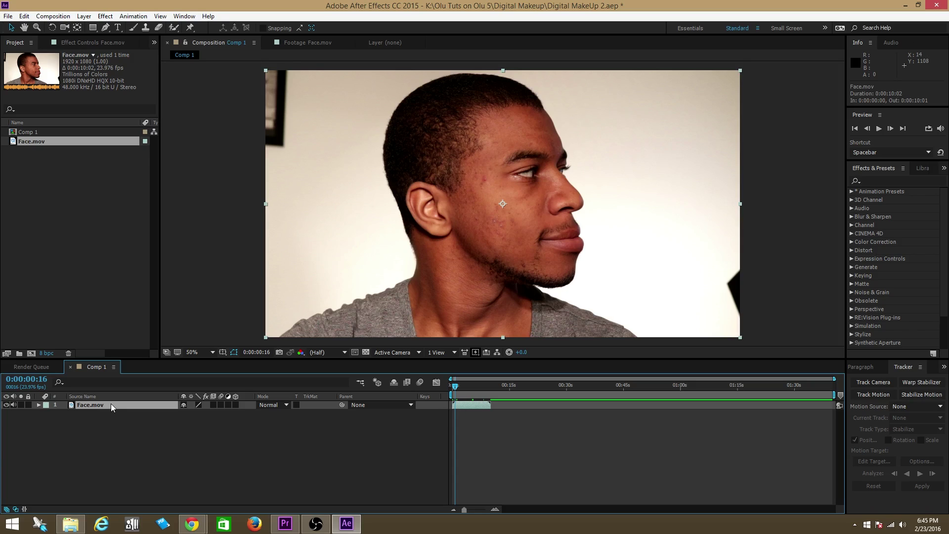
- Duplicate the Face.mov layer and, at frame 0, draw a small closed four-point mask on the upper cheek of the top copy
key("ctrl+d")
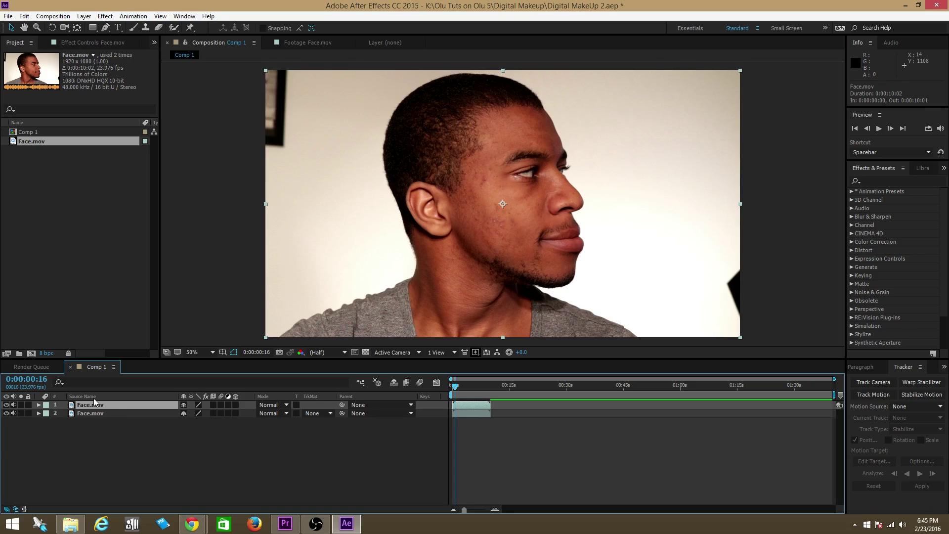
left_click(106, 28)
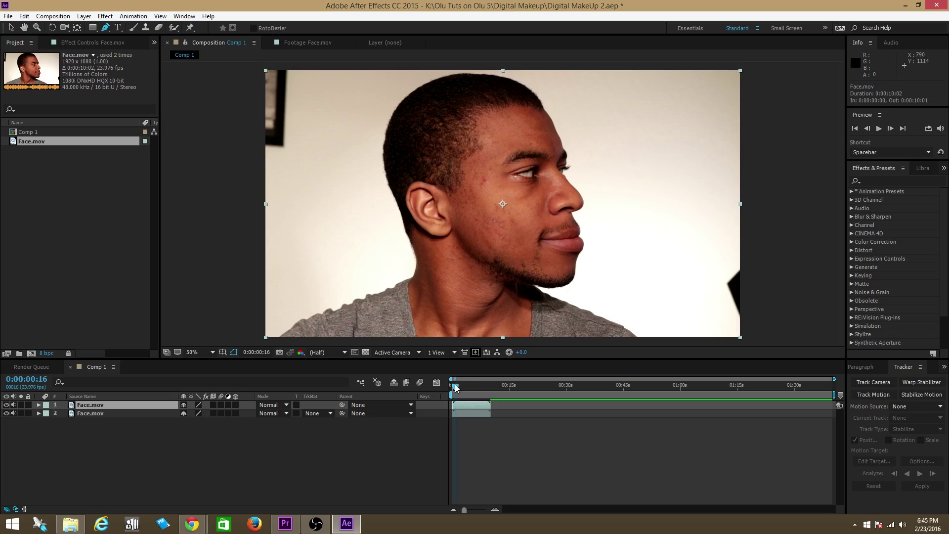
left_click_drag(455, 387, 453, 389)
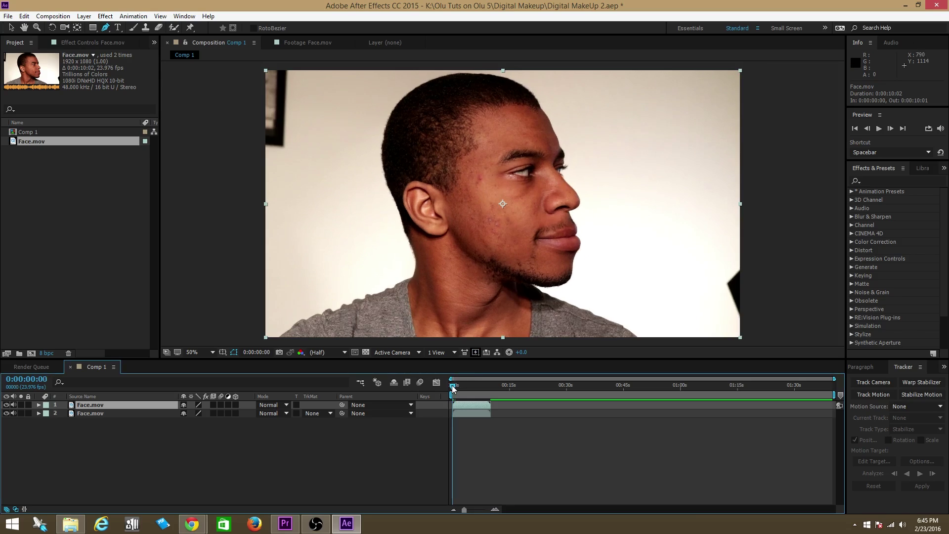
left_click(496, 183)
left_click(483, 187)
left_click(483, 193)
left_click(496, 192)
left_click(496, 183)
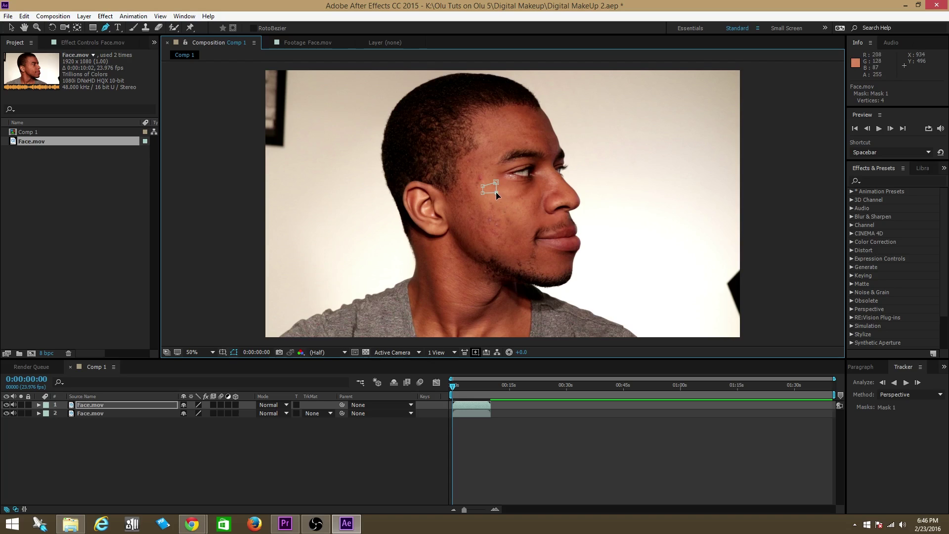
- Hide and show the lower Face.mov layer to check the isolated skin patch on the top layer
left_click(7, 413)
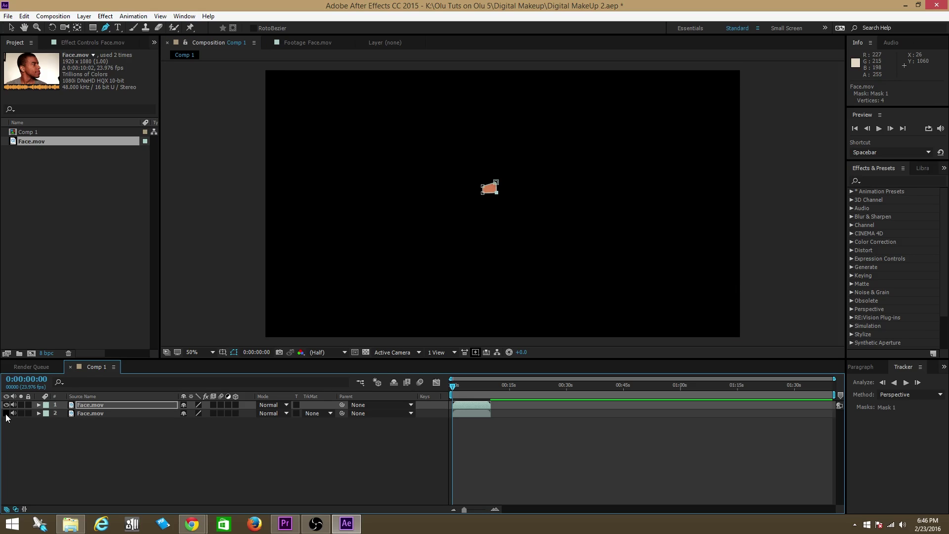
left_click(6, 413)
left_click(6, 413)
left_click(7, 414)
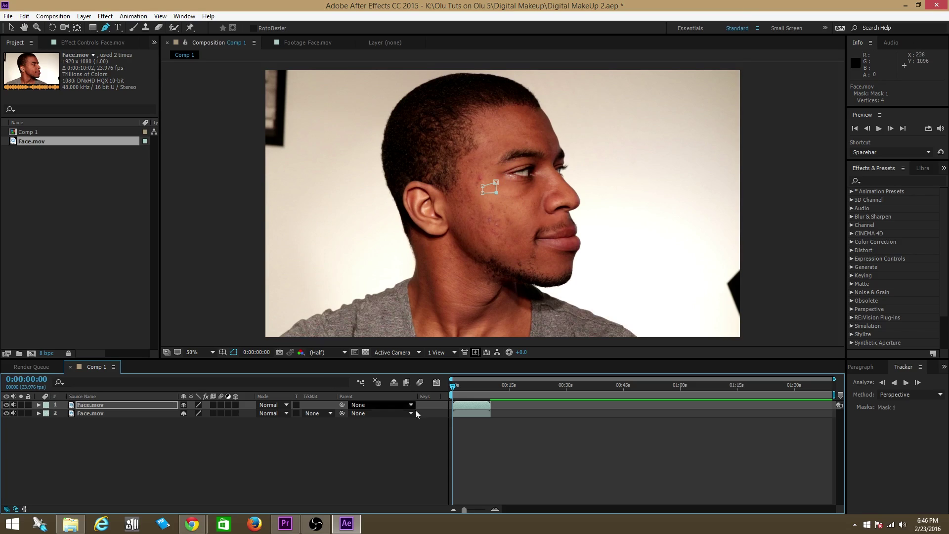
- Set up mask tracking for the cheek mask on the top Face.mov layer, using the Perspective method with the playhead at the first frame
left_click_drag(456, 385, 447, 385)
left_click(38, 405)
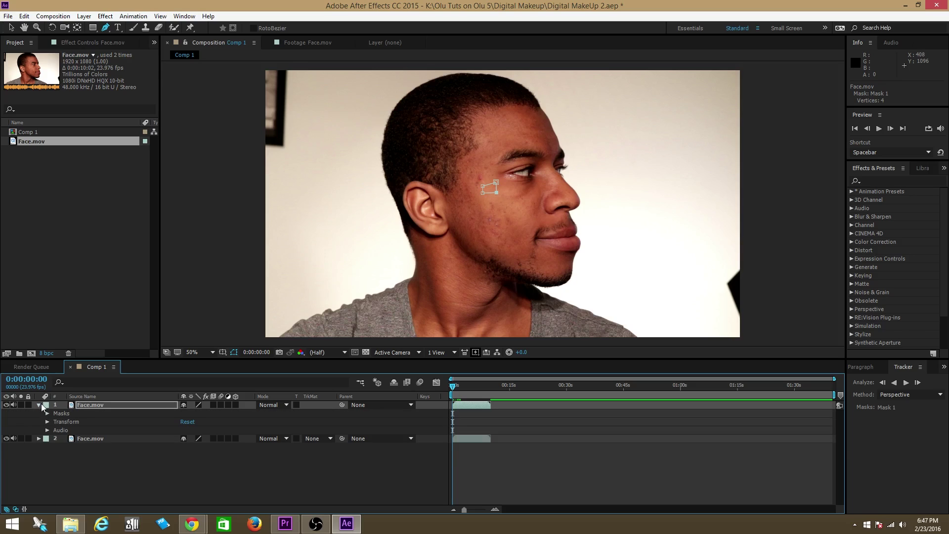
left_click(48, 413)
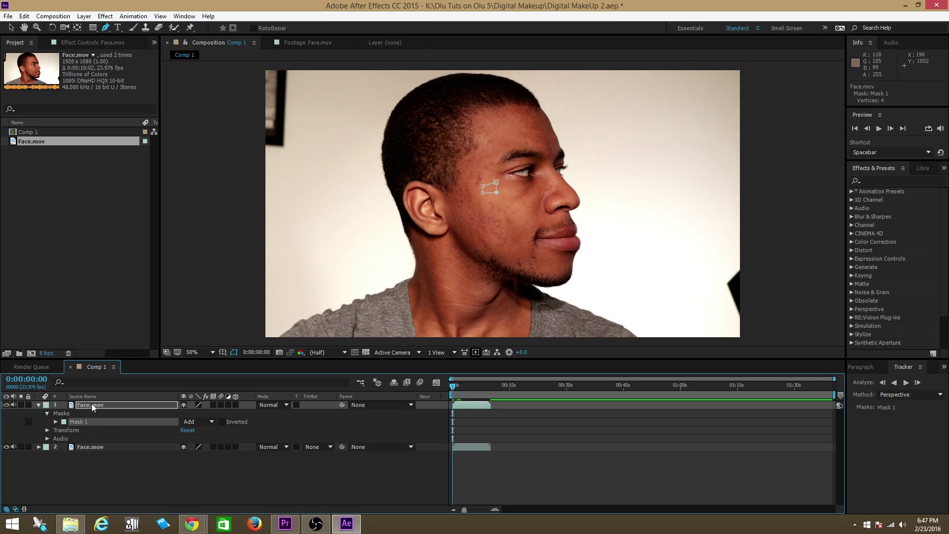
right_click(79, 424)
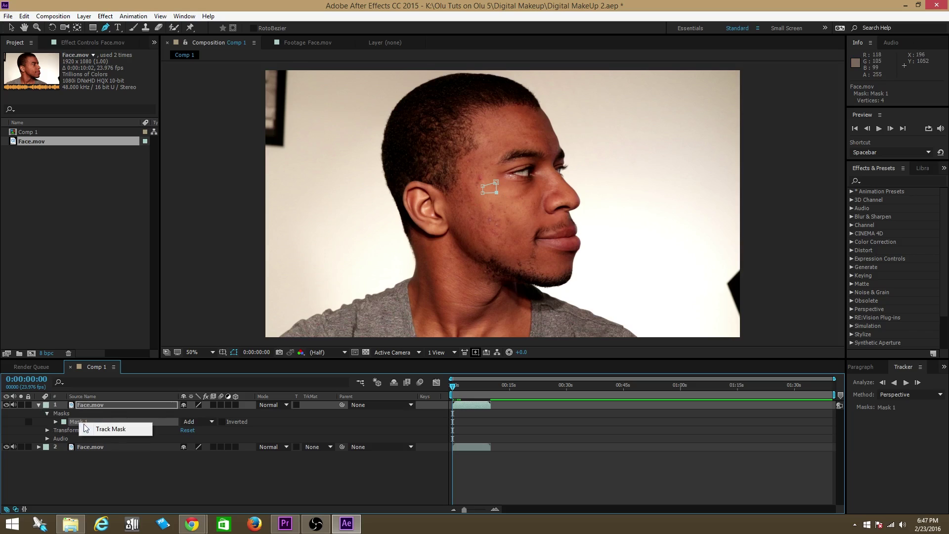
left_click(107, 430)
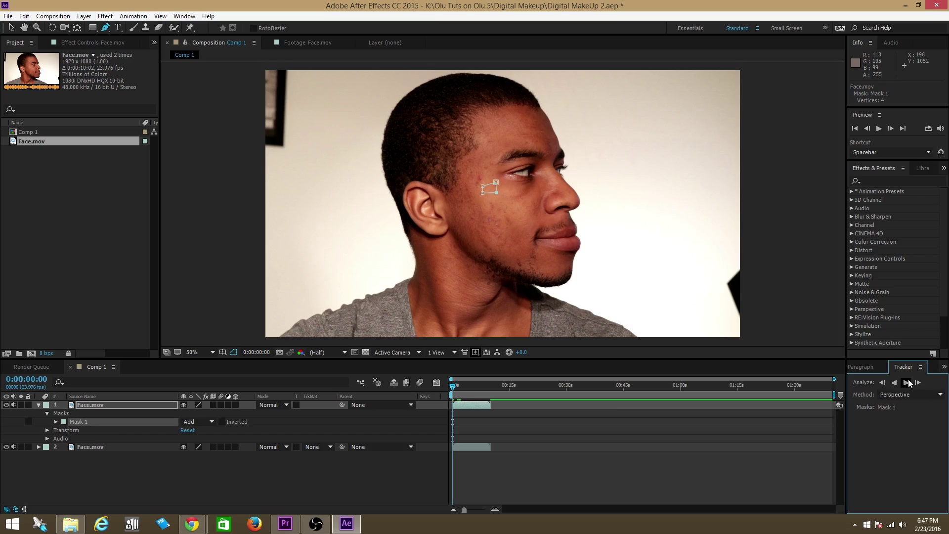
left_click(900, 396)
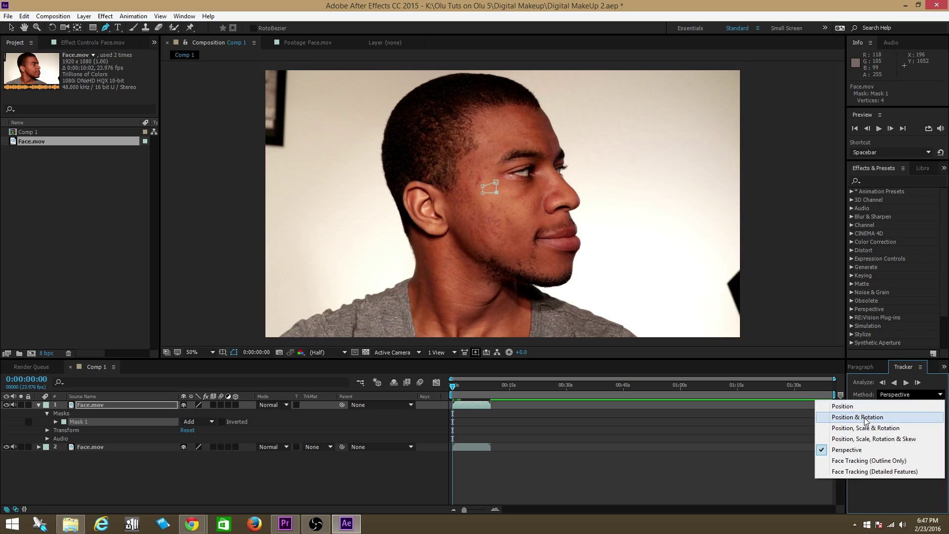
left_click(847, 452)
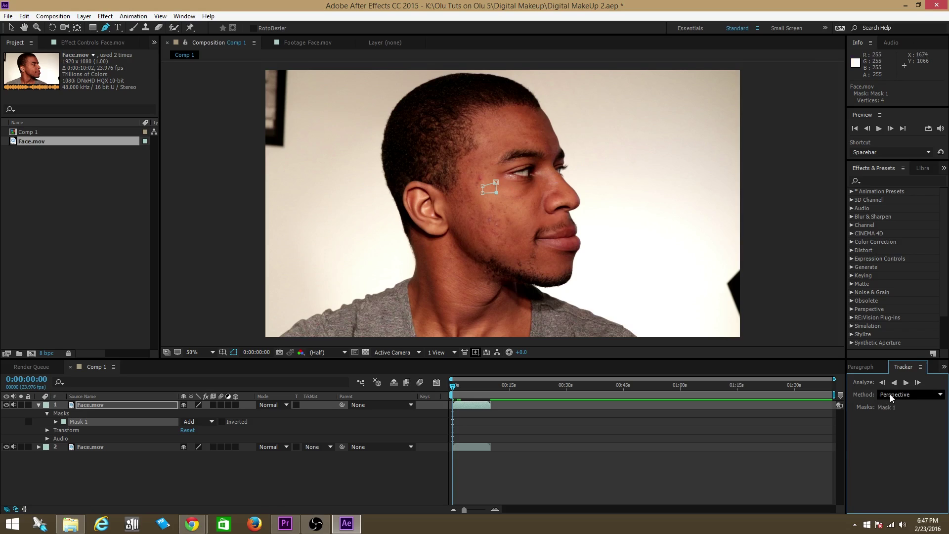
left_click(453, 388)
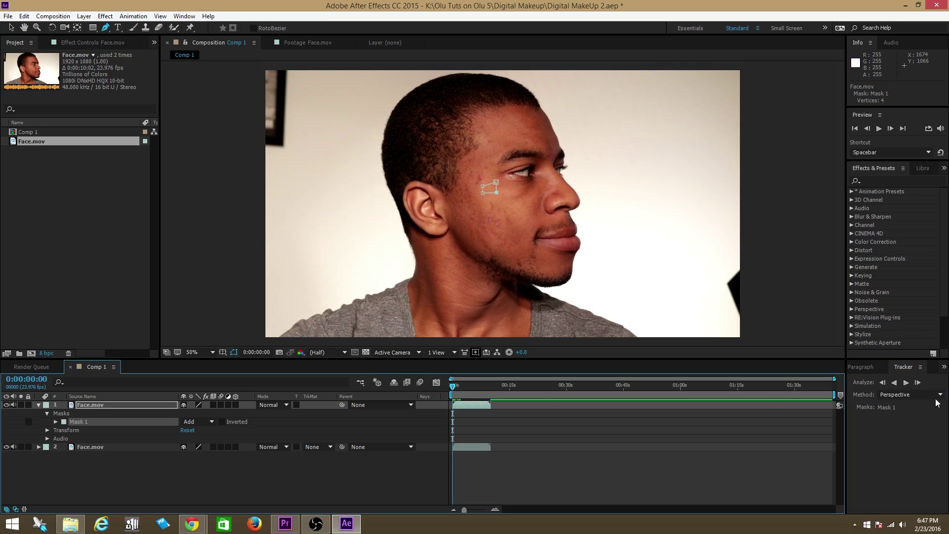
- Track the cheek mask forward from the first frame to the end of the Face.mov clip
left_click(908, 384)
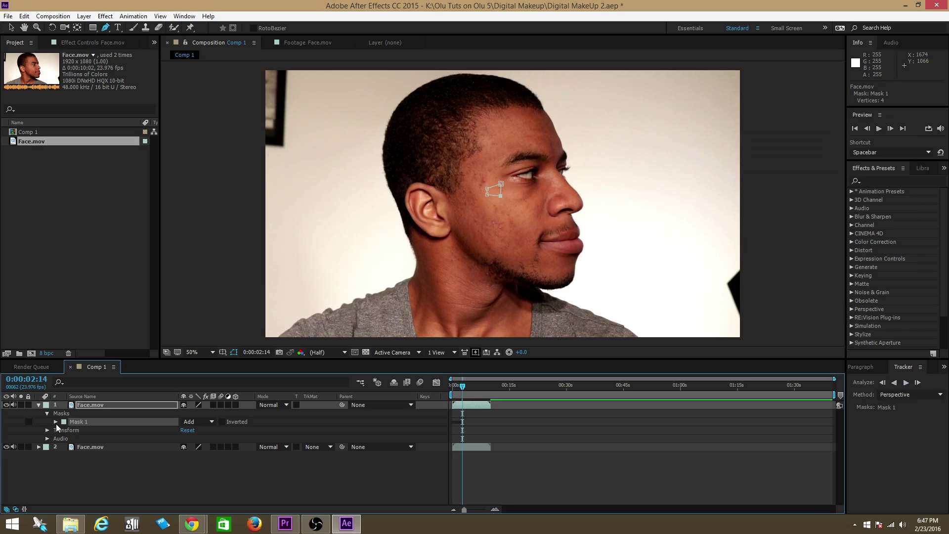
left_click(47, 413)
left_click(906, 382)
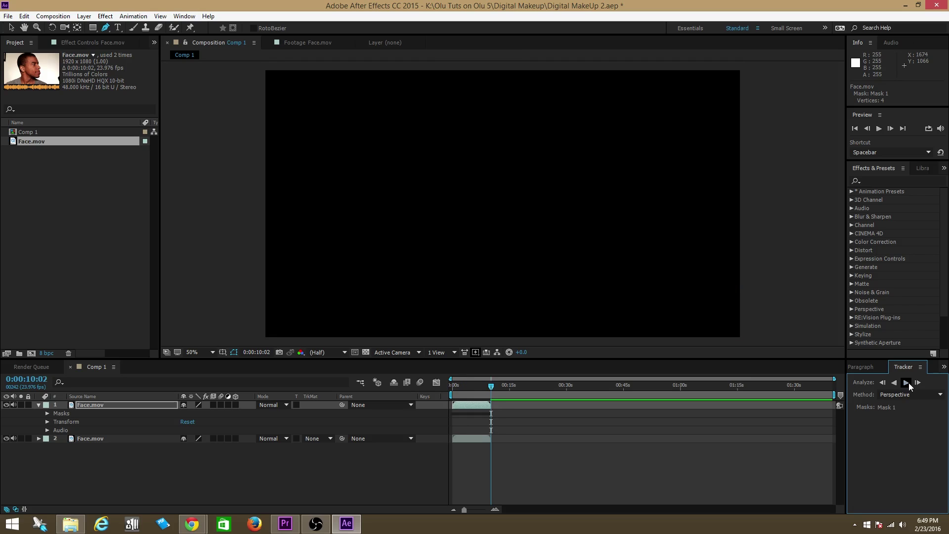
- Play back and scrub the opening seconds to check how the tracked mask follows the cheek
left_click_drag(491, 390, 444, 399)
key("space")
key("space")
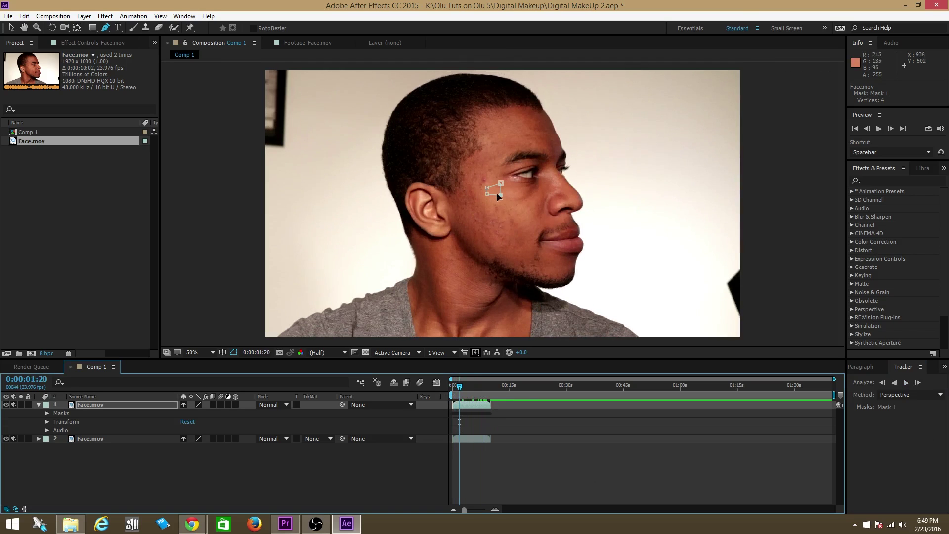
mouse_move(464, 390)
left_mouse_down()
mouse_move(483, 389)
mouse_move(463, 396)
left_mouse_up()
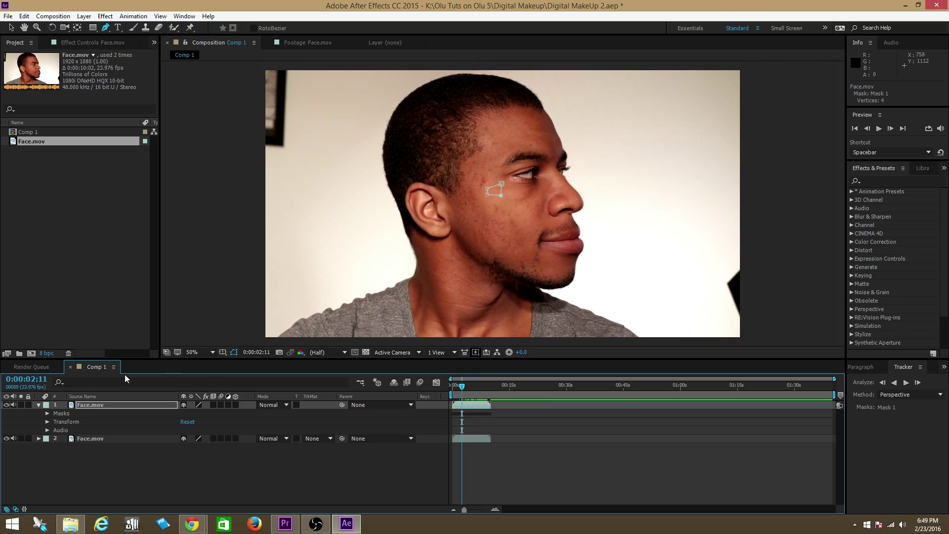
- Reveal Mask 1's Mask Path keyframes on the top Face.mov layer and replay the clip from the first frame
left_click(47, 415)
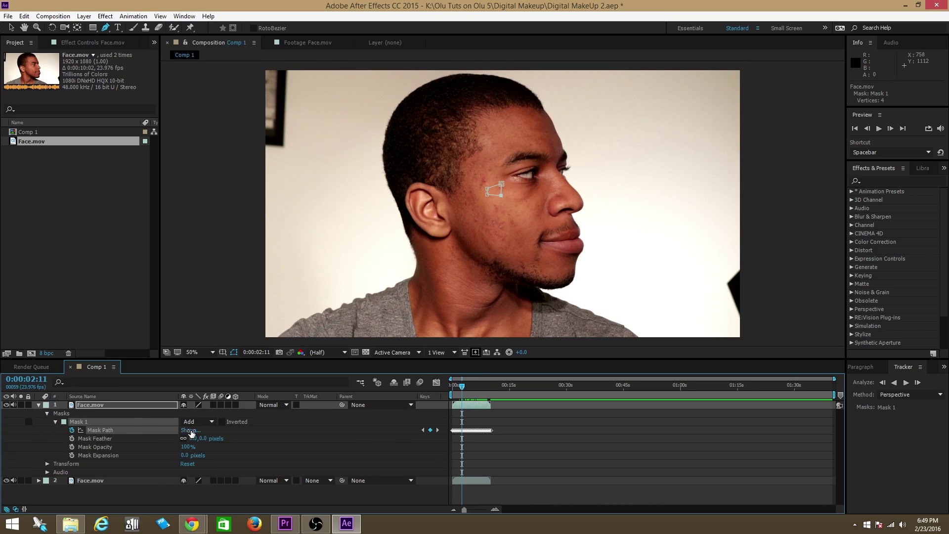
left_click(461, 389)
left_click_drag(462, 388, 451, 388)
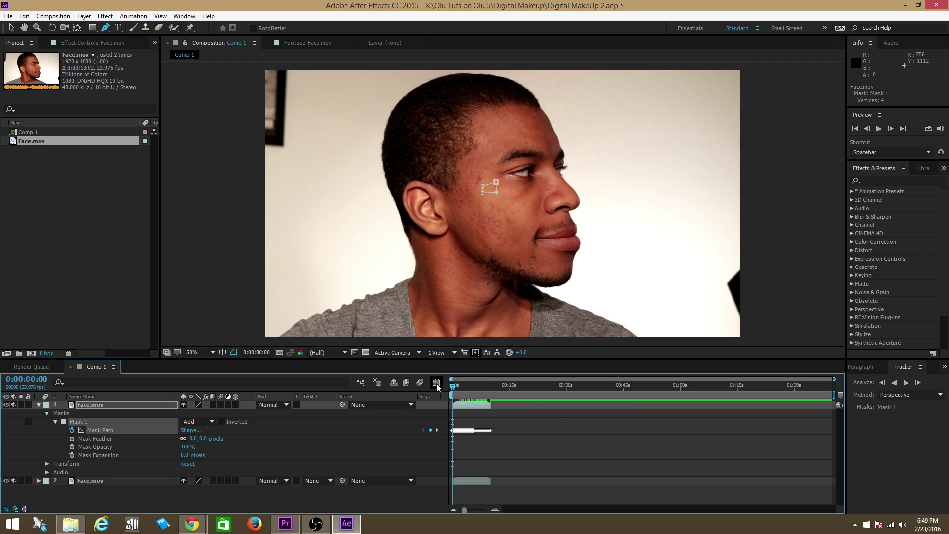
key("space")
key("space")
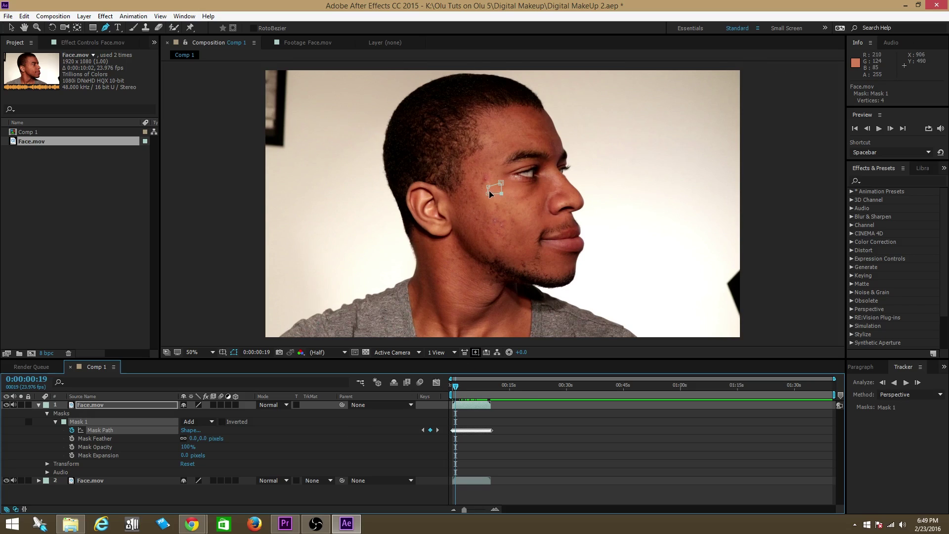
mouse_move(456, 388)
left_mouse_down()
mouse_move(482, 387)
mouse_move(446, 397)
left_mouse_up()
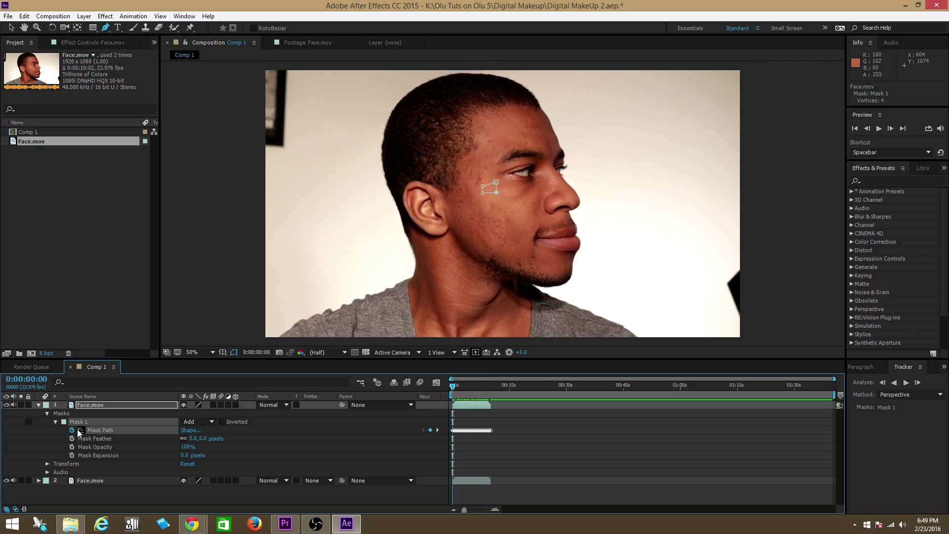
- Set the top Face.mov layer's Position to 926, 490 so the skin patch covers the blemishes beside the eye
left_click(55, 422)
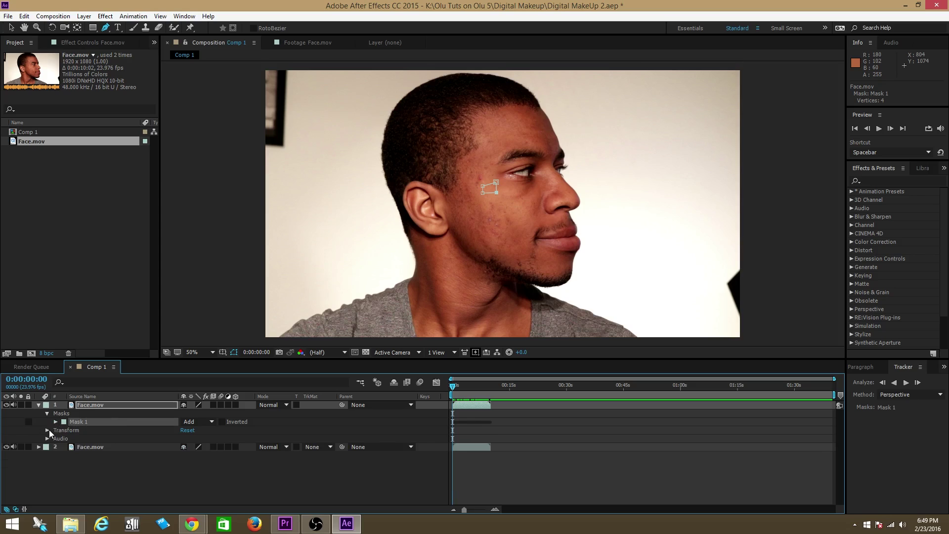
left_click(47, 430)
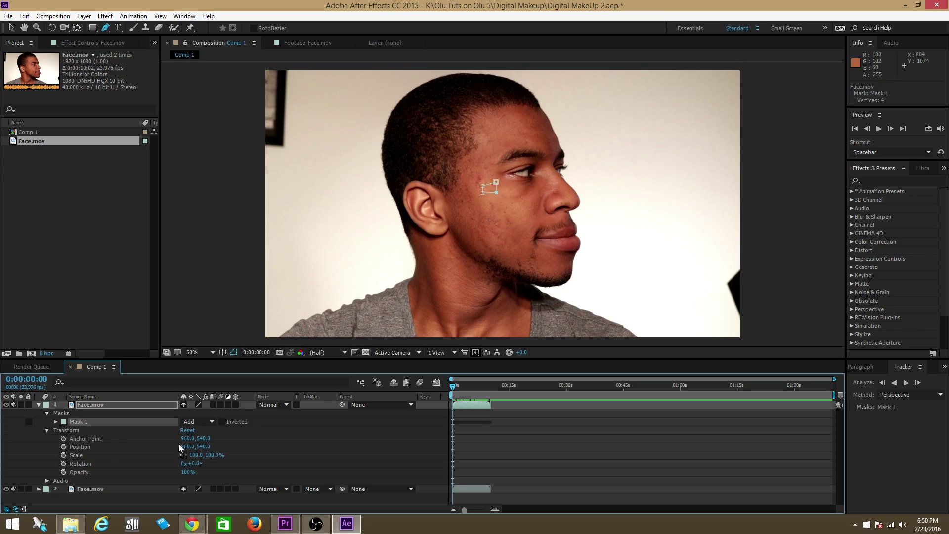
mouse_move(187, 446)
left_mouse_down()
mouse_move(167, 446)
mouse_move(195, 447)
mouse_move(182, 448)
left_mouse_up()
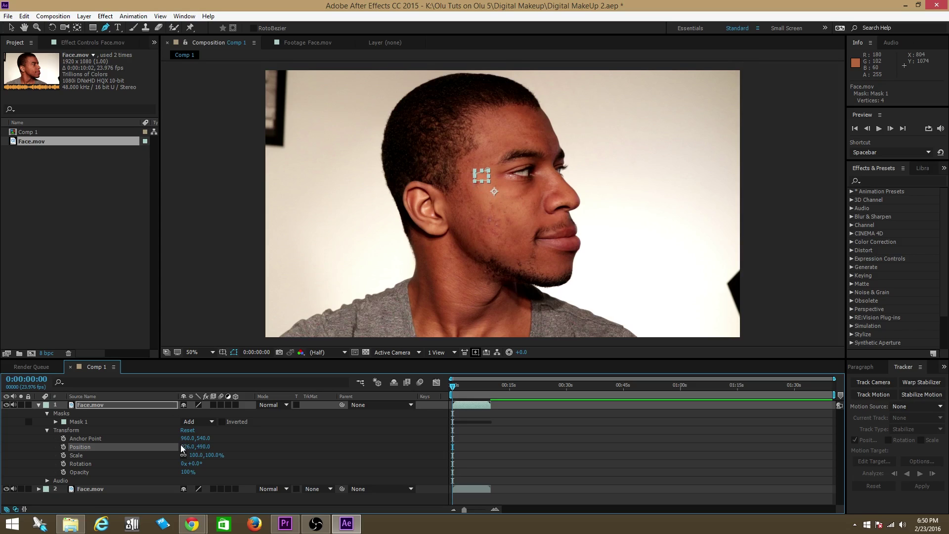
left_click(150, 438)
left_click(231, 448)
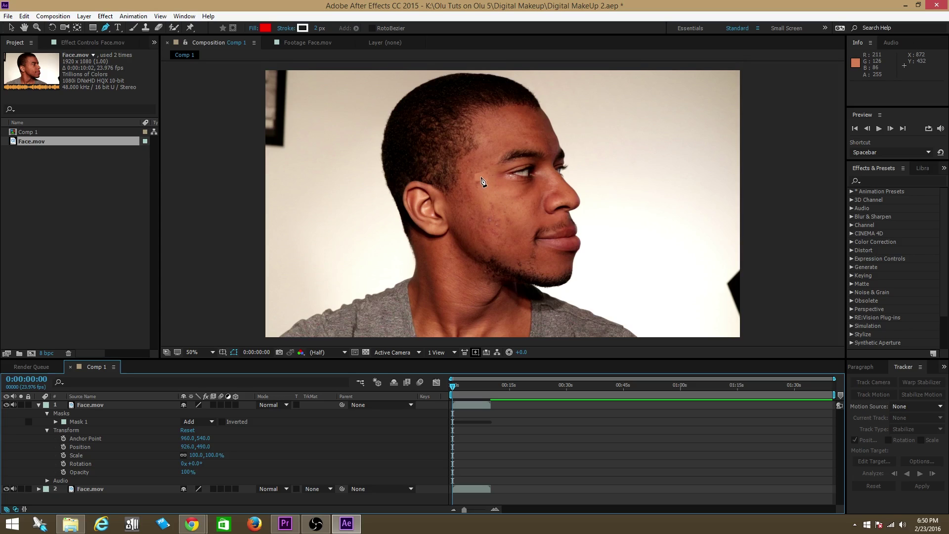
- Select the lower and upper Face.mov layers in turn to compare the full clip with the shifted skin patch
left_click(91, 490)
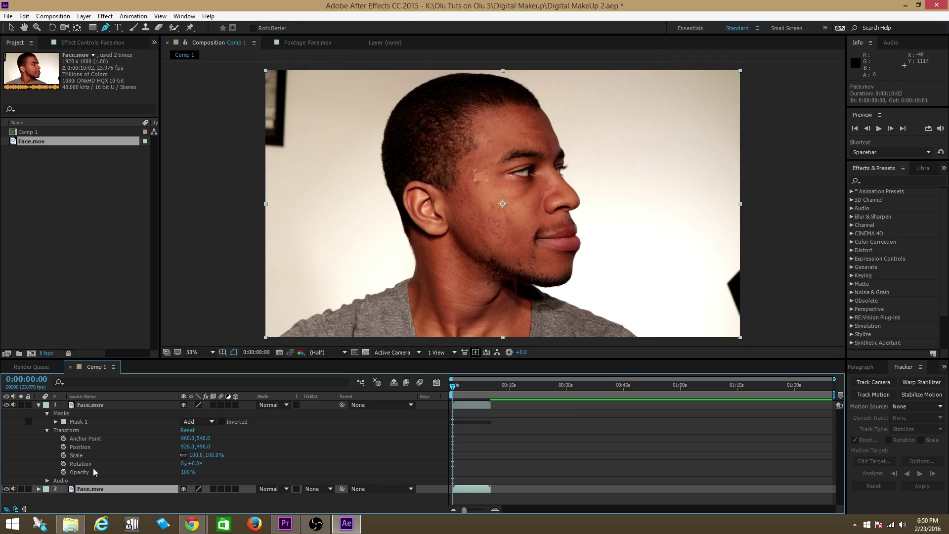
left_click(96, 413)
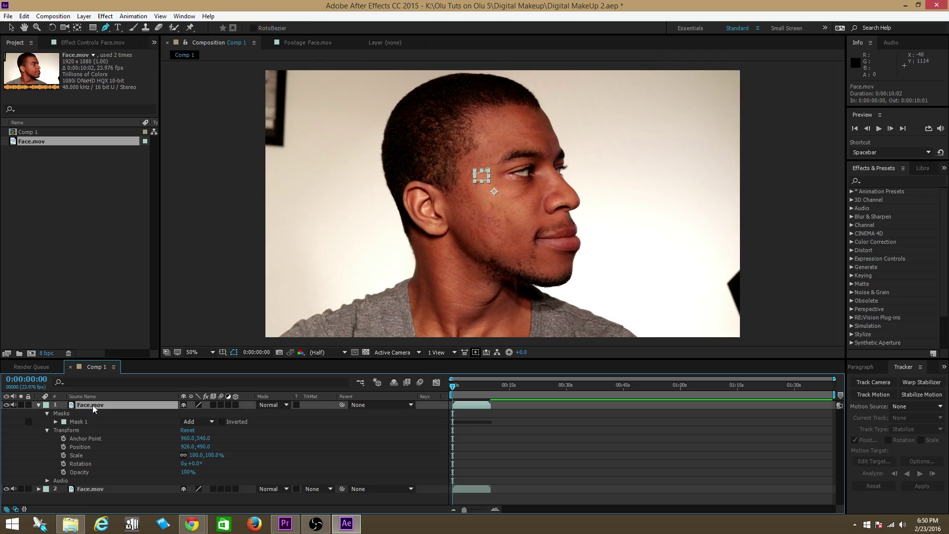
left_click(86, 490)
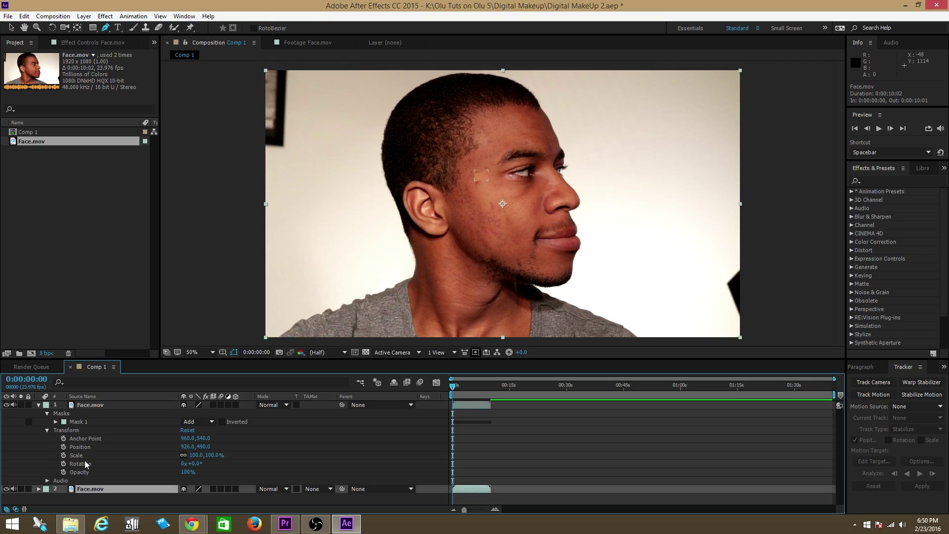
left_click(86, 406)
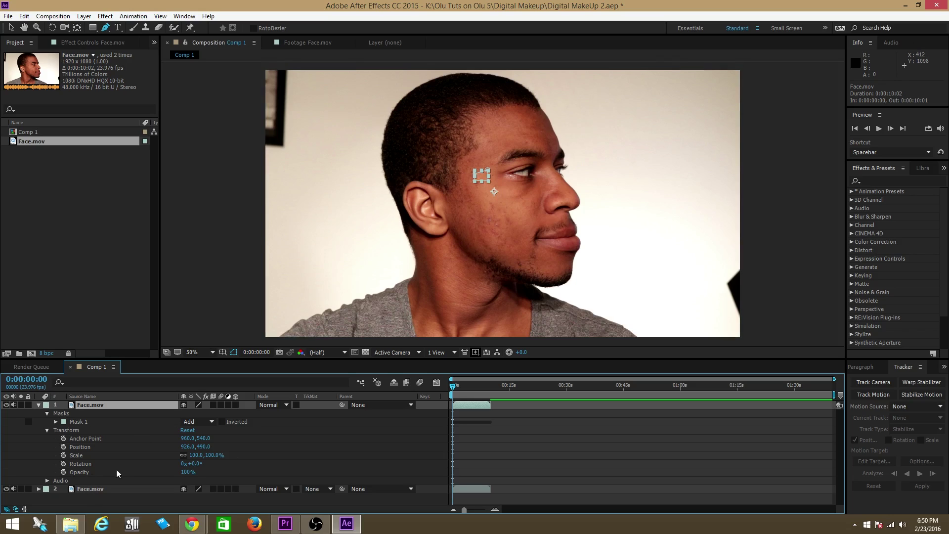
left_click(144, 455)
left_click(154, 435)
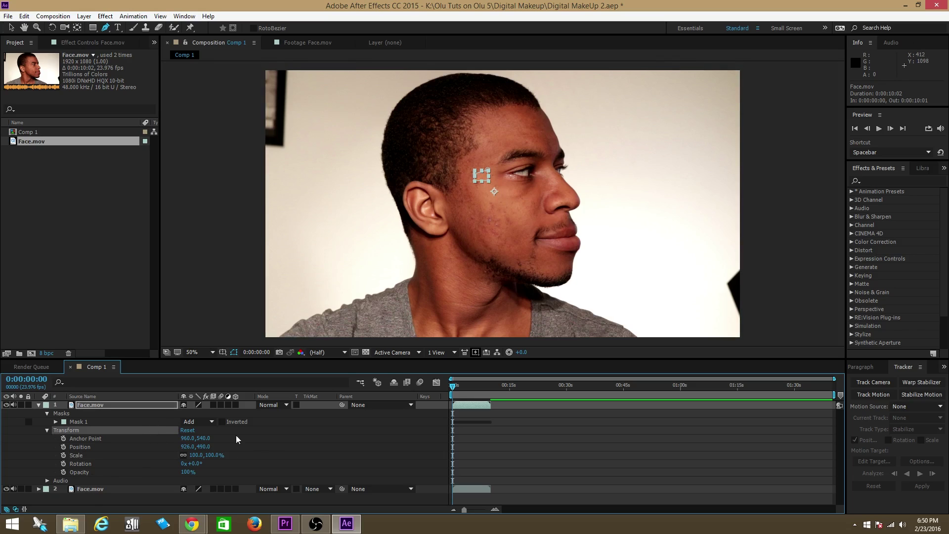
left_click(276, 440)
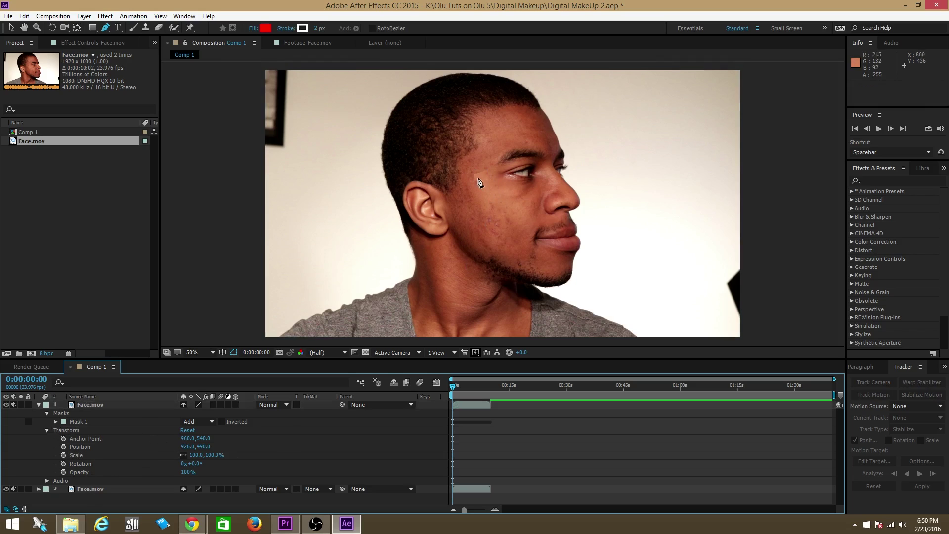
- Feather Mask 1 on the top Face.mov layer by 23 pixels to soften the patch edges
left_click(56, 422)
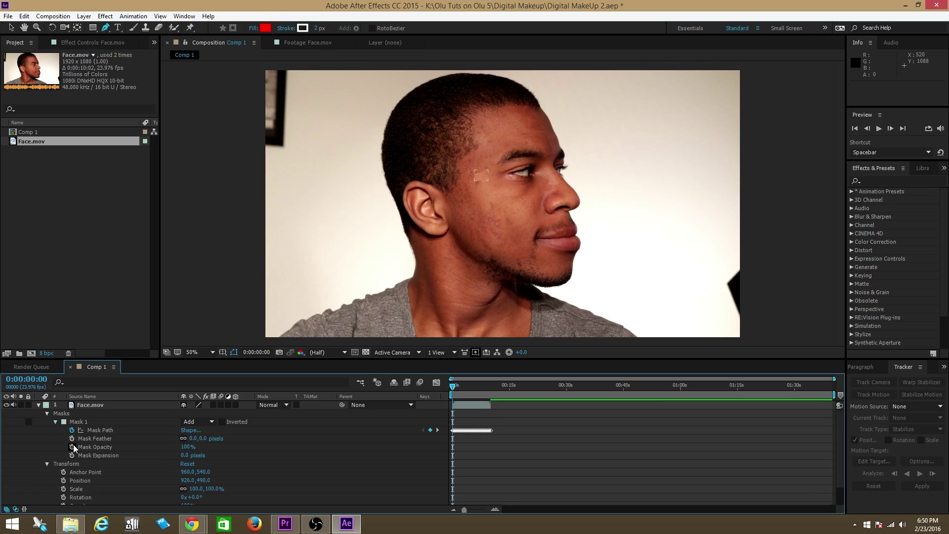
left_click_drag(192, 438, 256, 443)
left_click(258, 442)
- Preview and scrub the composition from the first frame to check the feathered patch as the head turns
mouse_move(453, 389)
left_mouse_down()
mouse_move(473, 385)
mouse_move(463, 388)
left_mouse_up()
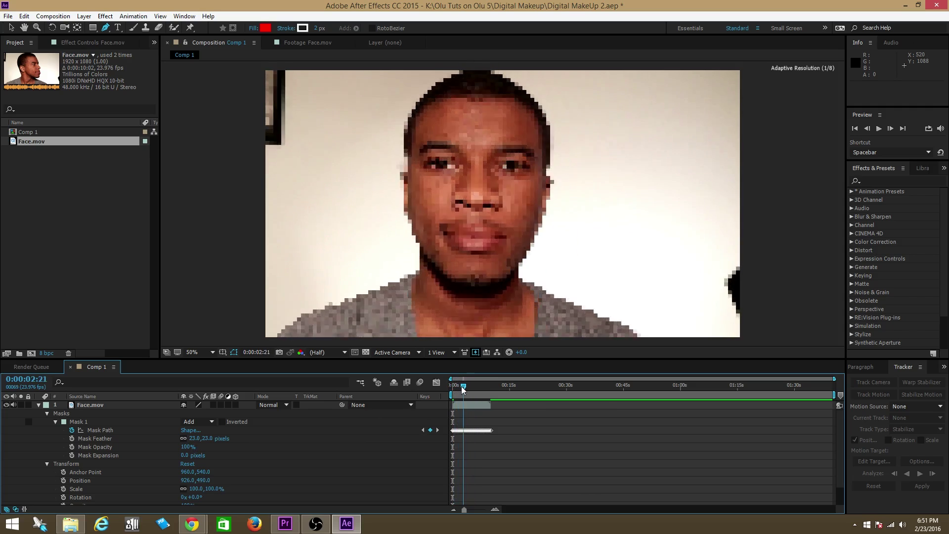
key("Home")
left_click(879, 129)
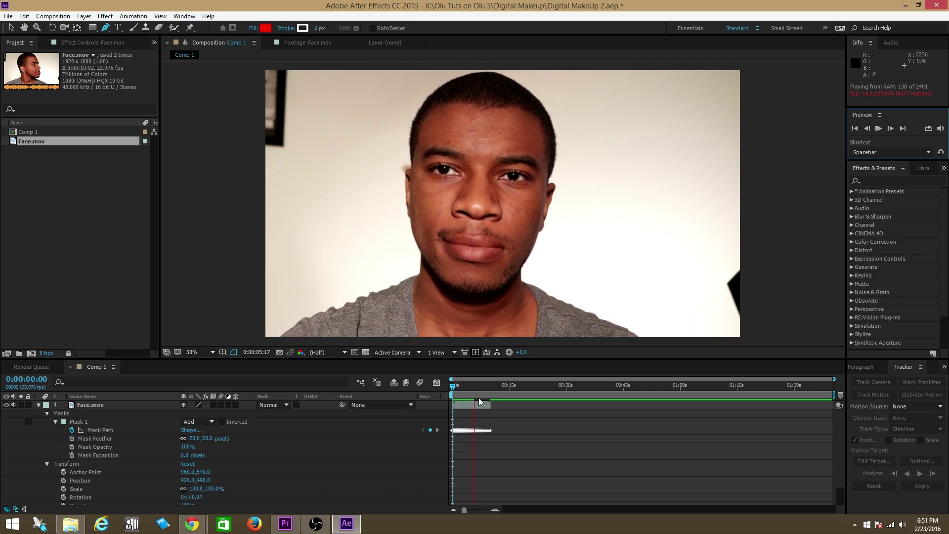
left_click(458, 387)
mouse_move(459, 386)
left_mouse_down()
mouse_move(448, 388)
mouse_move(472, 386)
left_mouse_up()
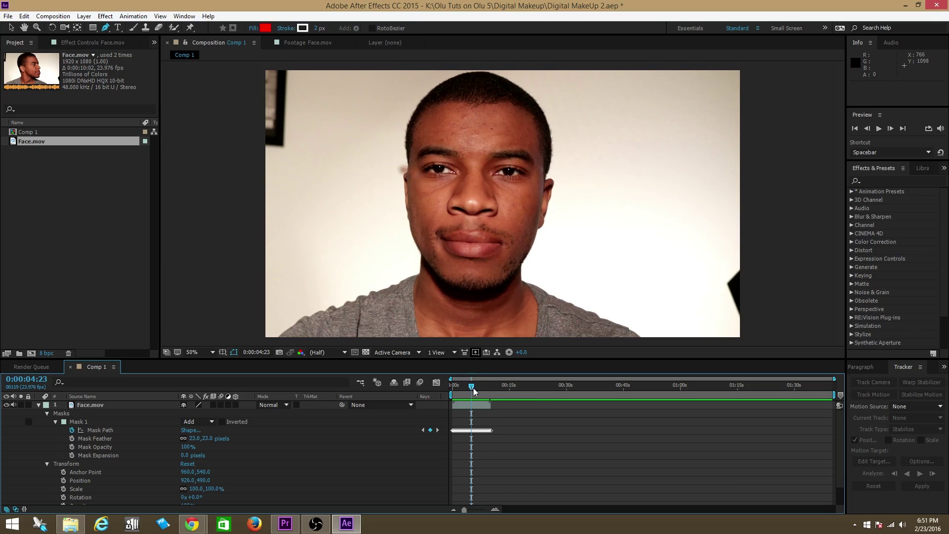
left_click_drag(470, 387, 442, 393)
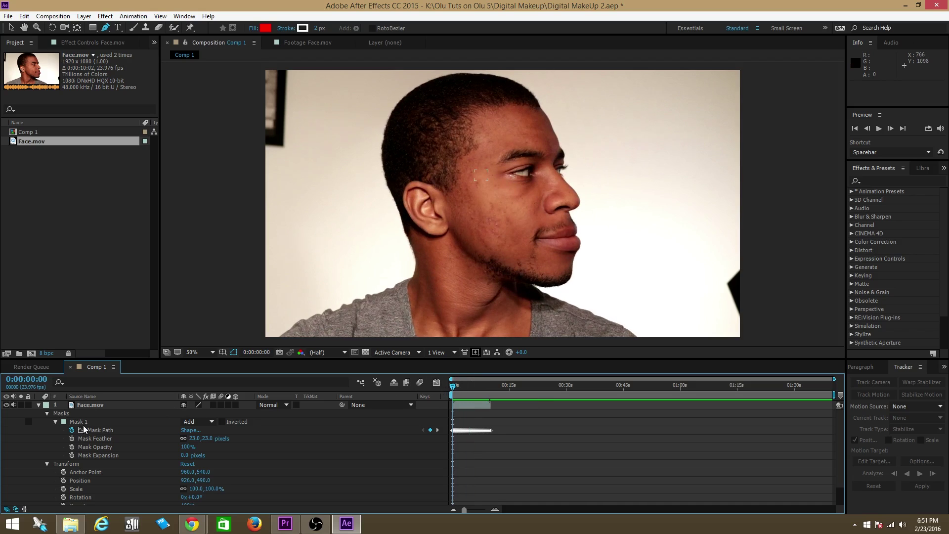
- Keyframe the top layer's Position at the first frame, and set it to 962, 490 at 0:00:04:04
left_click(56, 422)
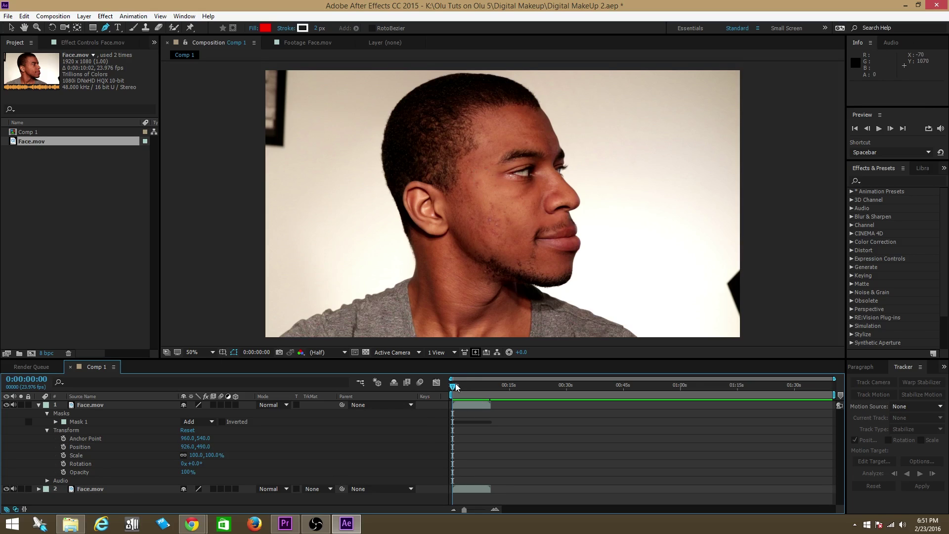
left_click_drag(454, 388, 456, 389)
left_click_drag(460, 387, 448, 388)
left_click(63, 447)
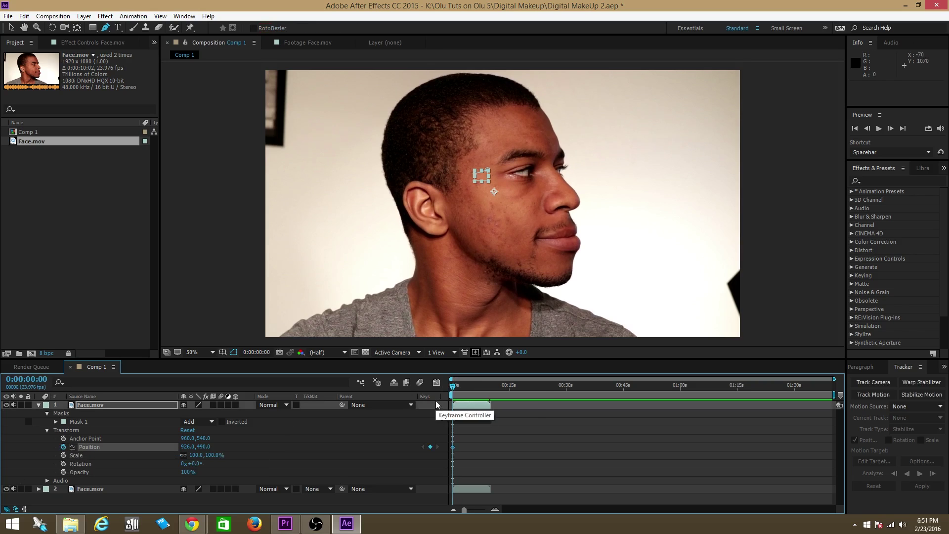
left_click_drag(457, 387, 469, 386)
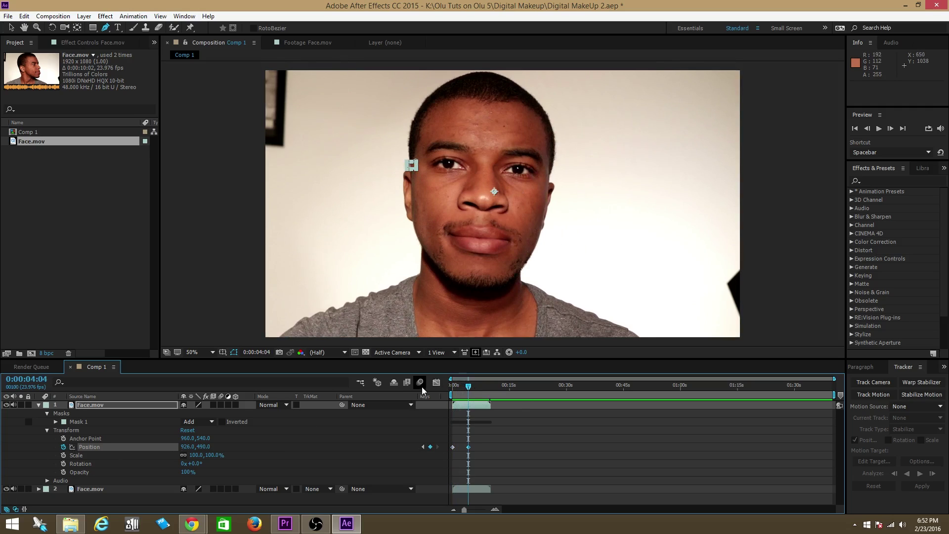
left_click_drag(185, 446, 201, 447)
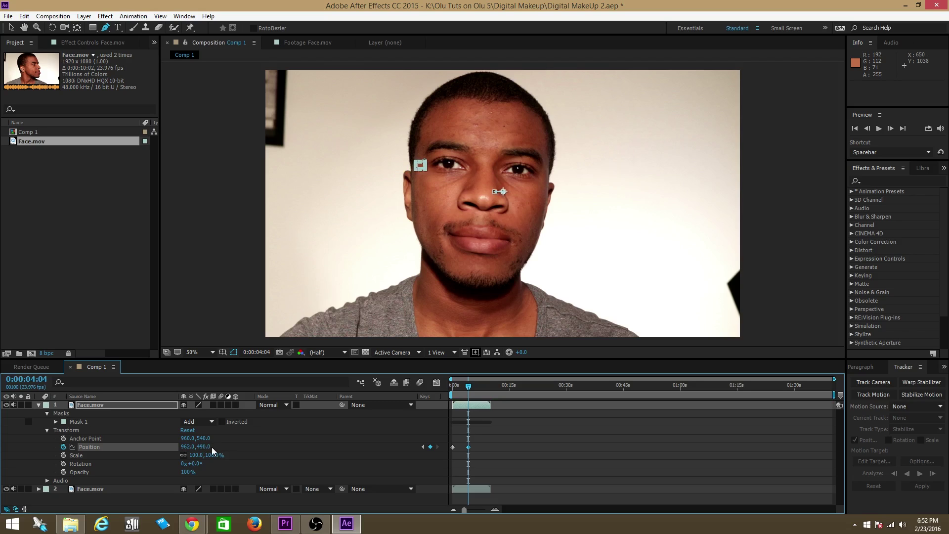
- Hide and show the top Face.mov layer near the first frame to compare the skin with and without the patch
left_click_drag(470, 394, 450, 394)
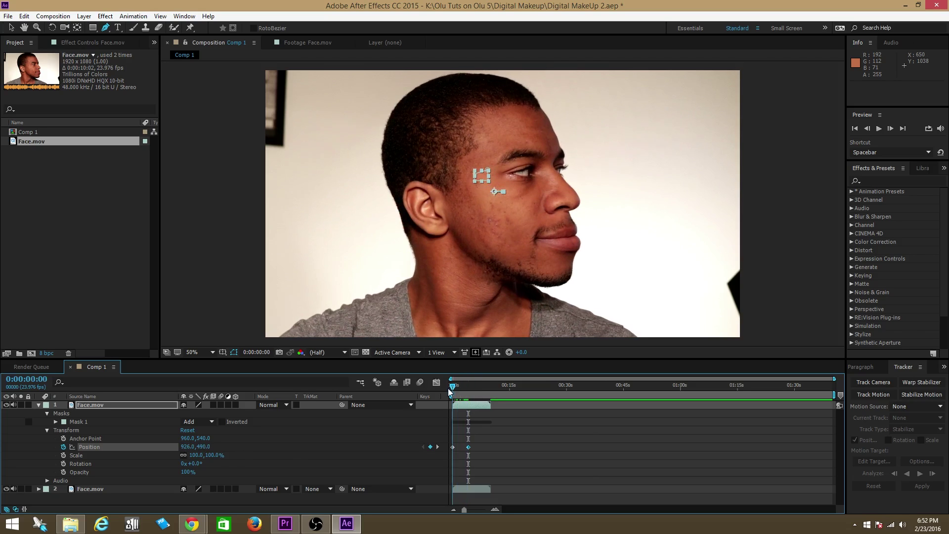
left_click(435, 432)
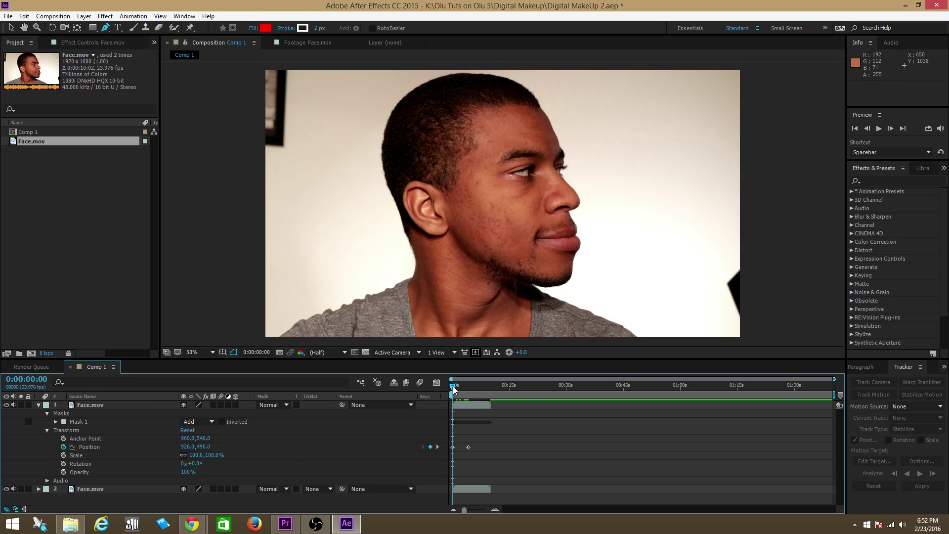
left_click_drag(455, 390, 451, 390)
mouse_move(453, 386)
left_mouse_down()
mouse_move(482, 386)
mouse_move(459, 386)
mouse_move(454, 397)
left_mouse_up()
left_click(7, 404)
left_click(6, 405)
left_click(6, 405)
left_click(6, 405)
- Scrub between the first frame and about four seconds to review the keyframed patch movement
left_click(455, 388)
left_click_drag(455, 388, 469, 388)
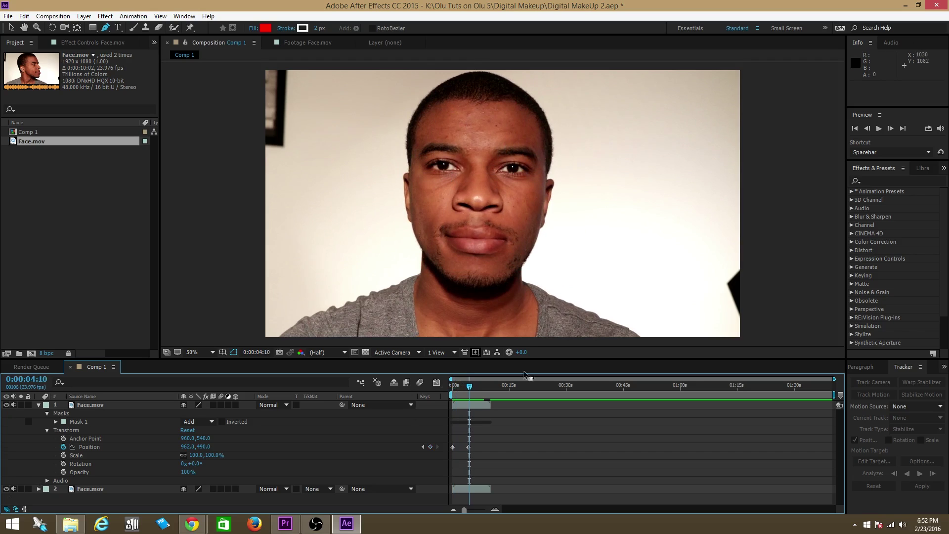
left_click_drag(470, 388, 449, 396)
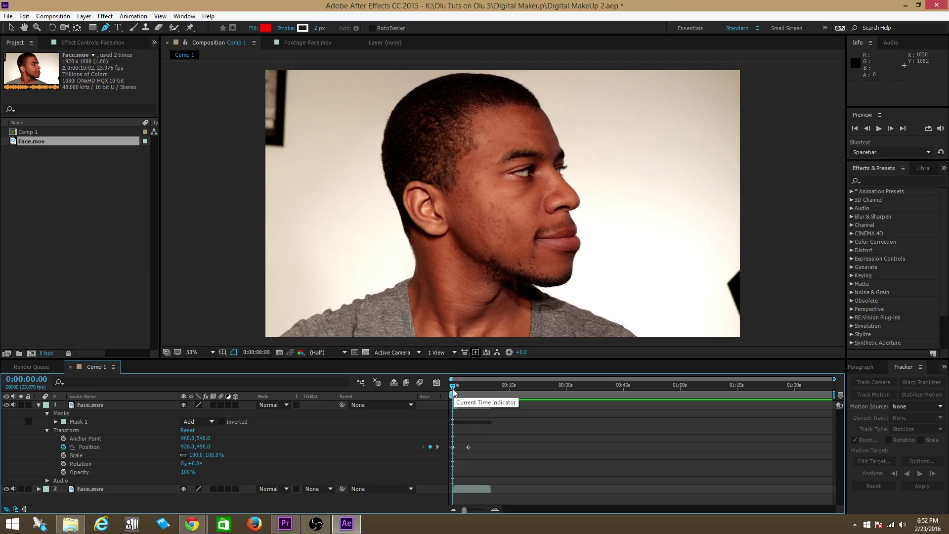
left_click_drag(458, 390, 452, 390)
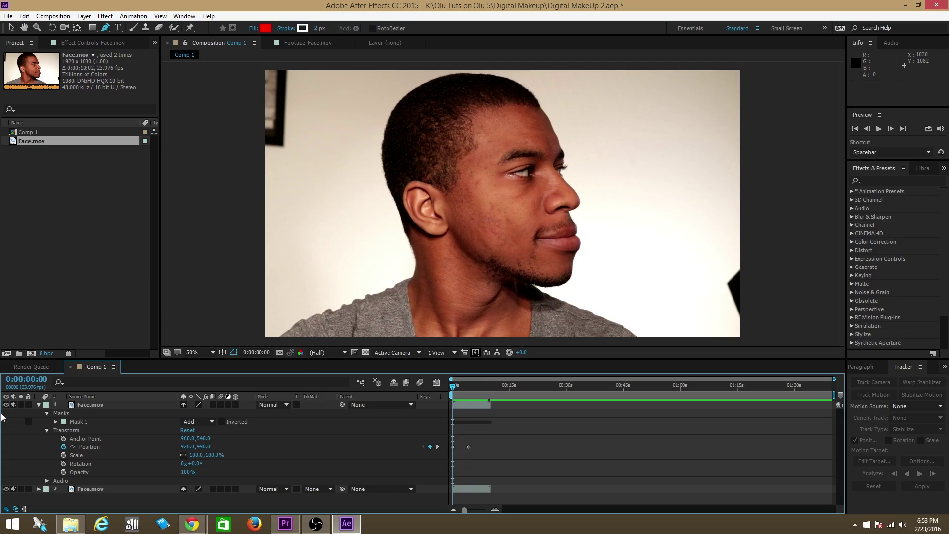
- Collapse the top Face.mov layer's properties and add an adjustment layer above both Face.mov layers
left_click(38, 405)
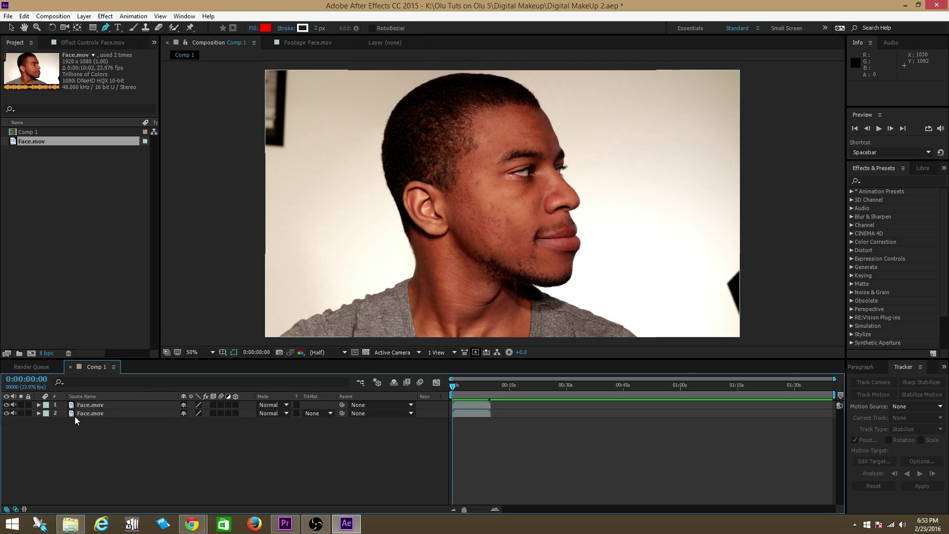
right_click(92, 429)
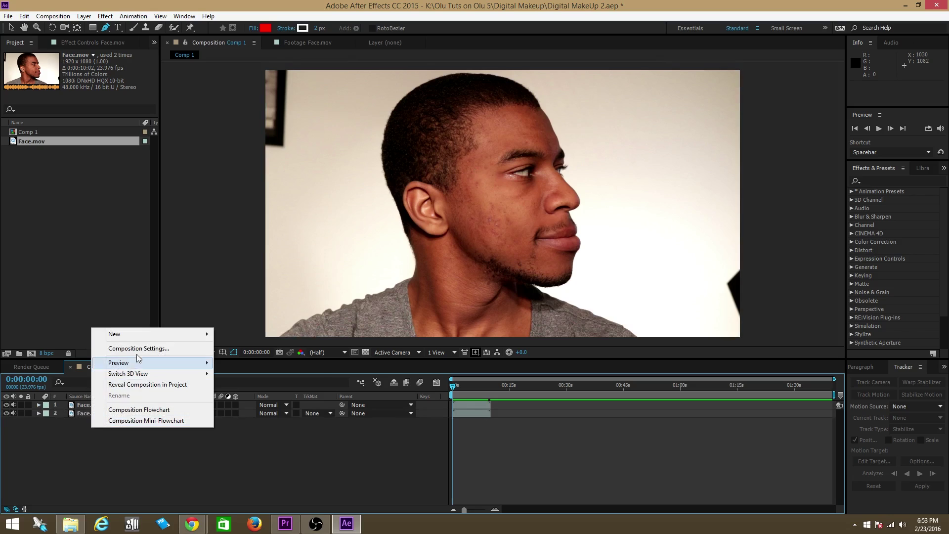
mouse_move(201, 338)
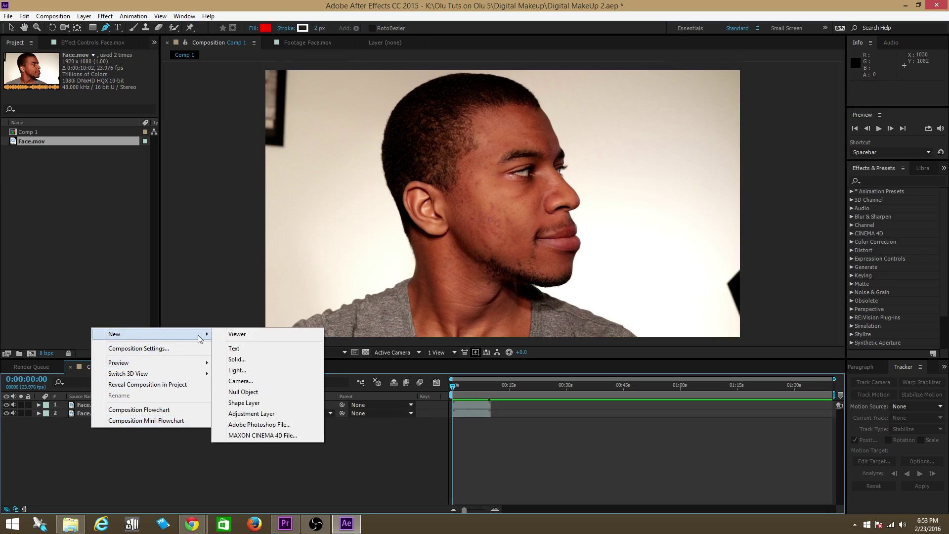
left_click(251, 413)
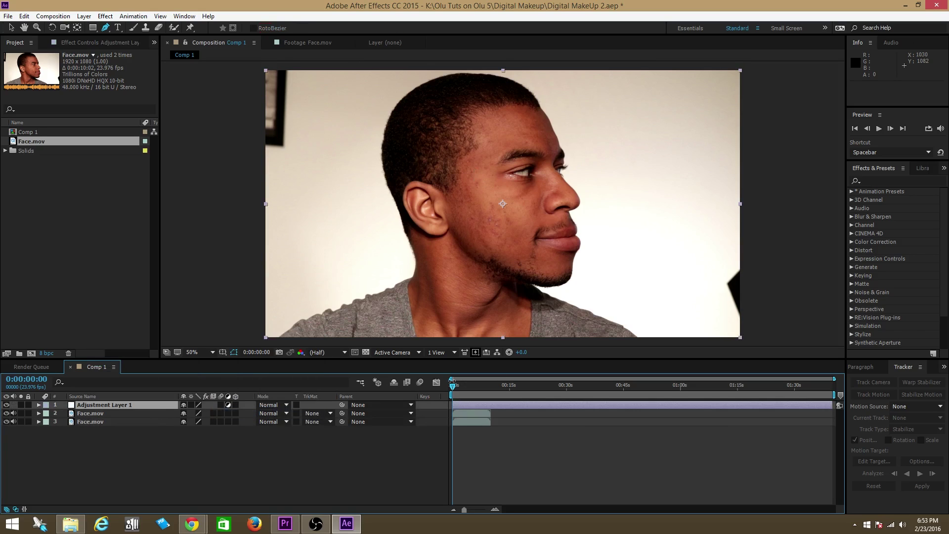
- Check the head turn, return to the first frame, and send the bottom Face.mov layer to mocha AE for tracking
left_click_drag(452, 387, 476, 390)
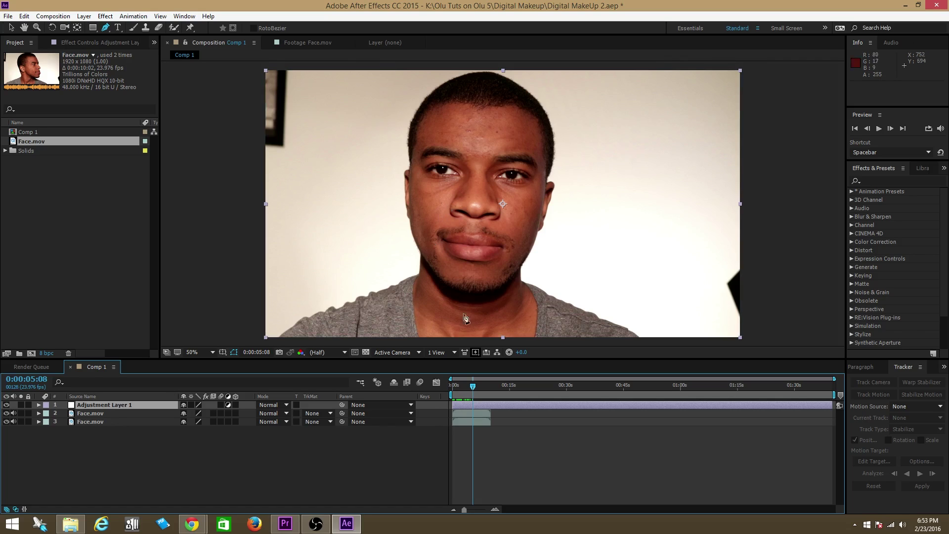
left_click_drag(465, 392, 451, 393)
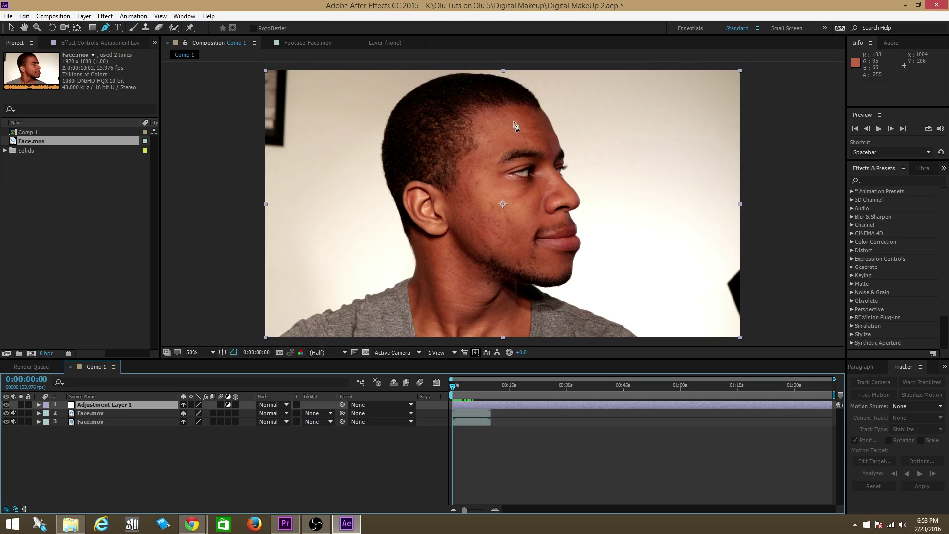
mouse_move(459, 387)
left_mouse_down()
mouse_move(468, 386)
mouse_move(451, 385)
left_mouse_up()
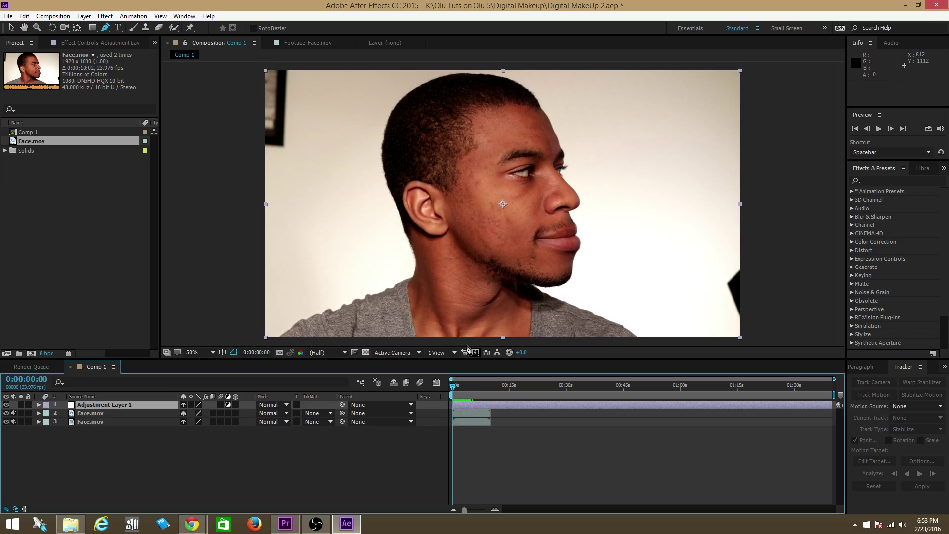
left_click(101, 422)
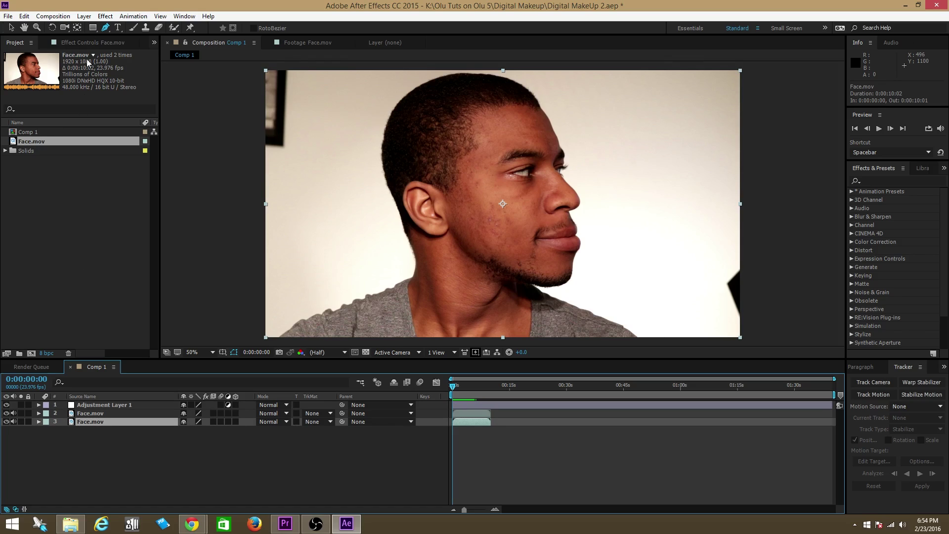
left_click(68, 17)
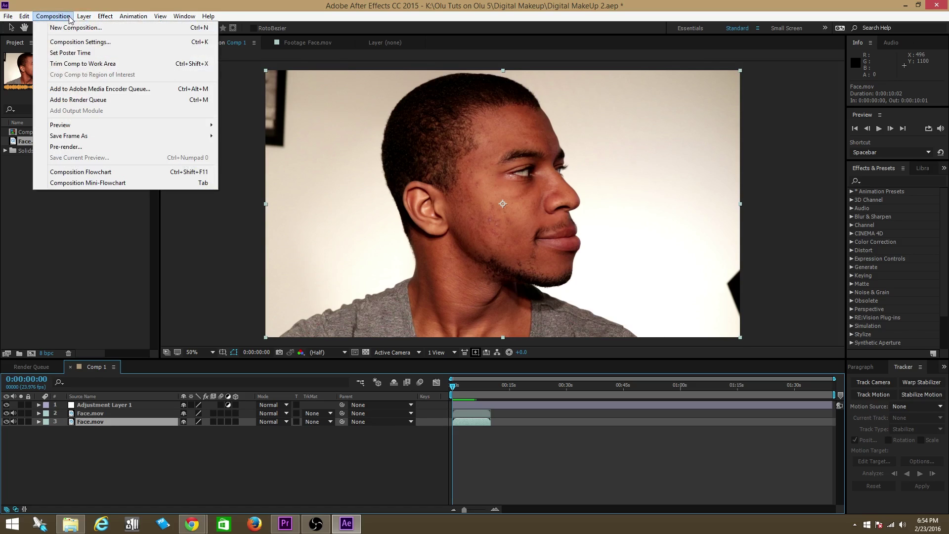
mouse_move(23, 14)
left_click(24, 14)
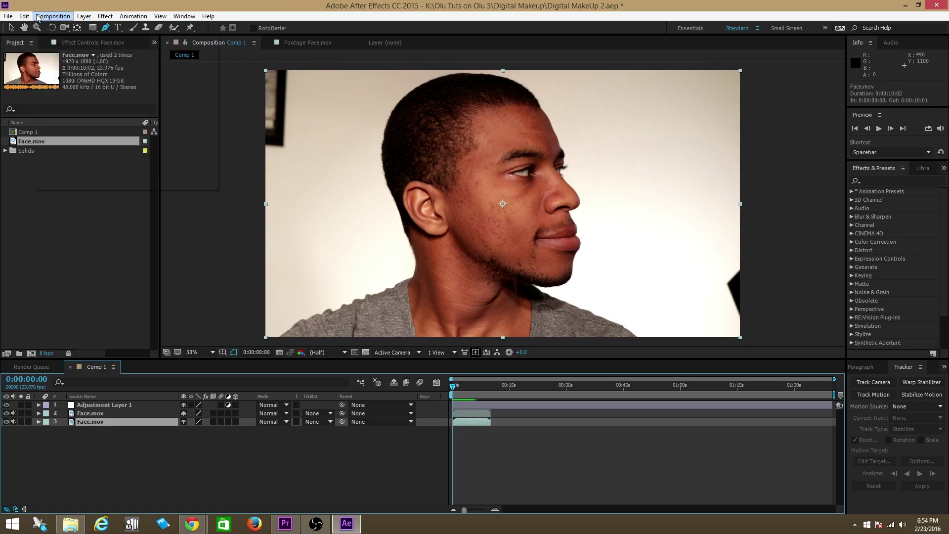
left_click(129, 16)
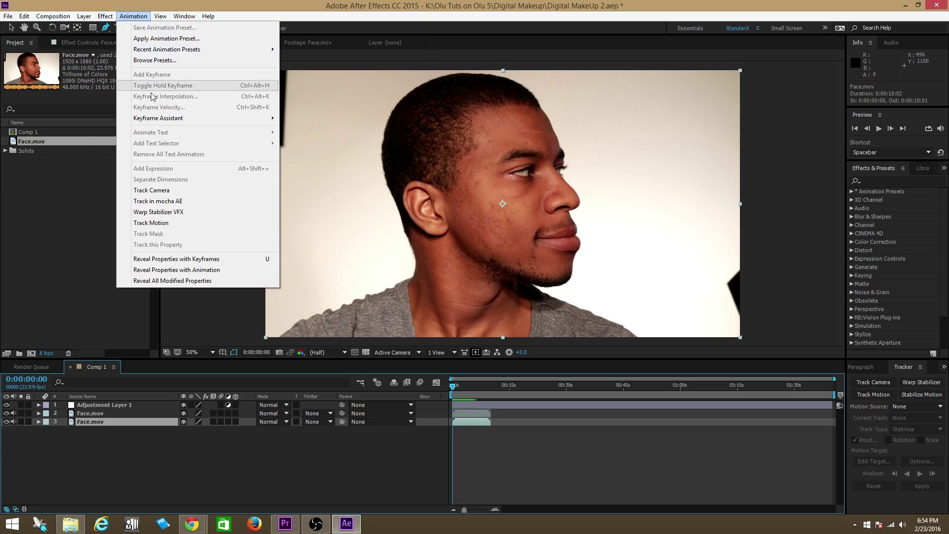
left_click(164, 202)
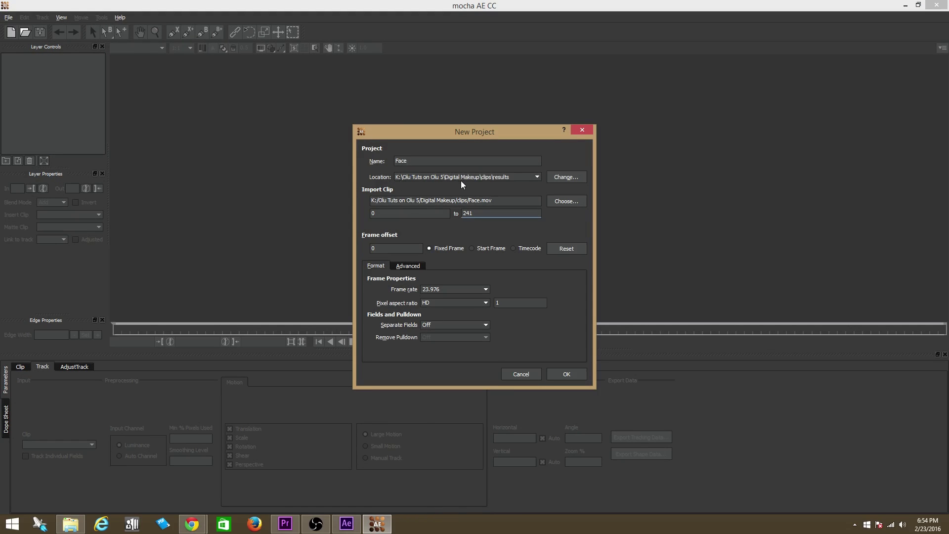
- Decline overwriting the existing mocha project and create the project for the Face.mov clip under the name Face2
left_click(566, 374)
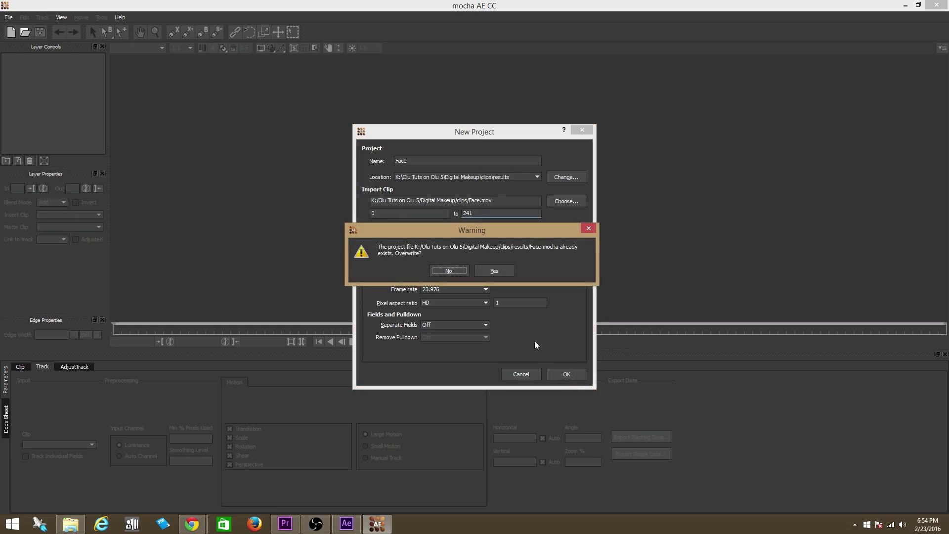
left_click(456, 272)
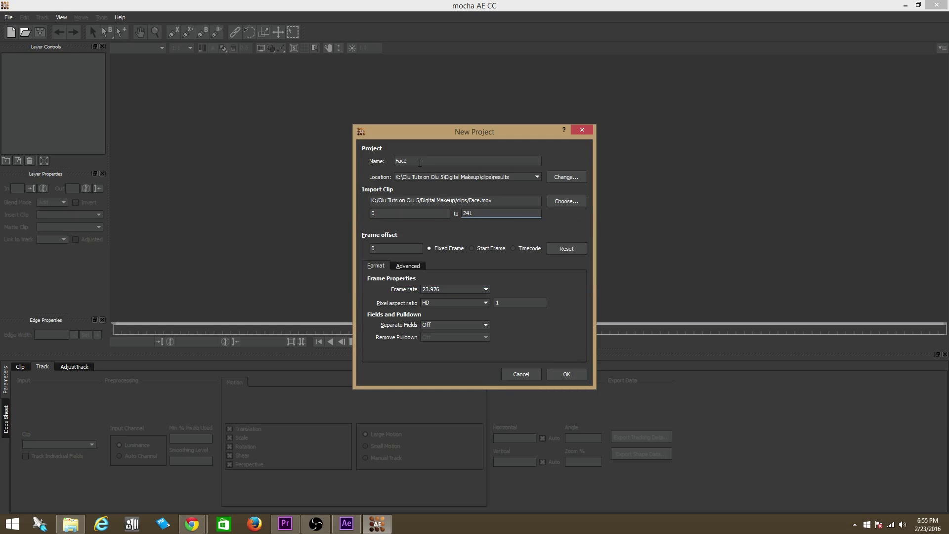
left_click(567, 375)
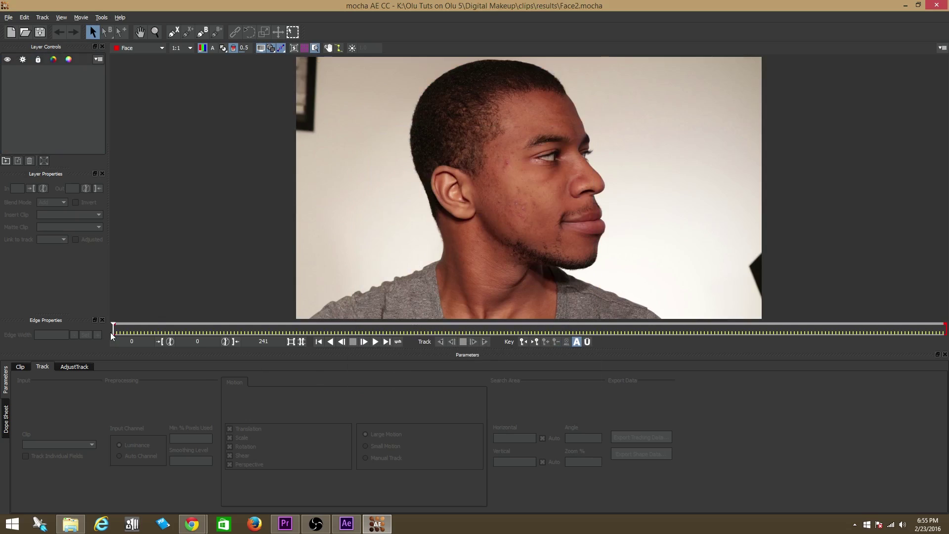
- At frame 0, draw a closed X-Spline around the cheek, from the temple along the jawline and back up beside the mouth and nose
left_click_drag(114, 330, 66, 321)
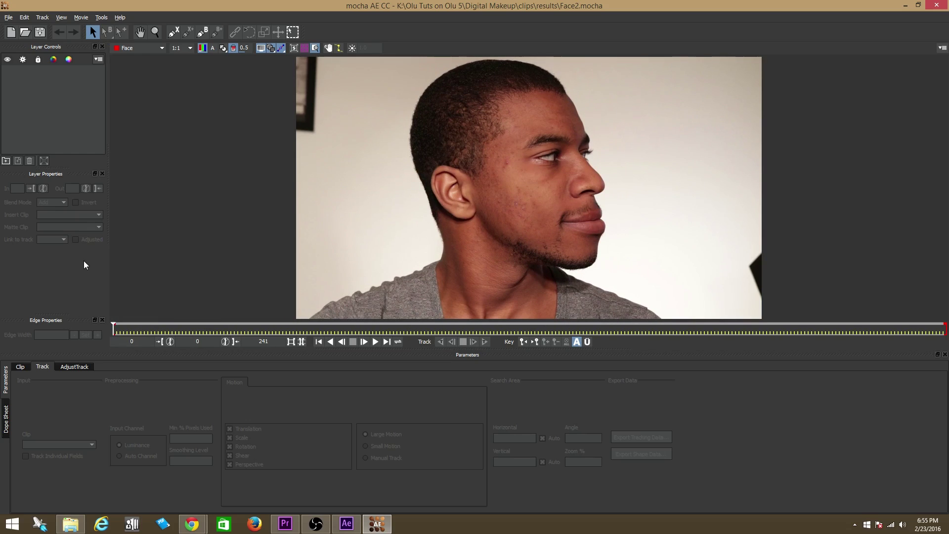
left_click(174, 34)
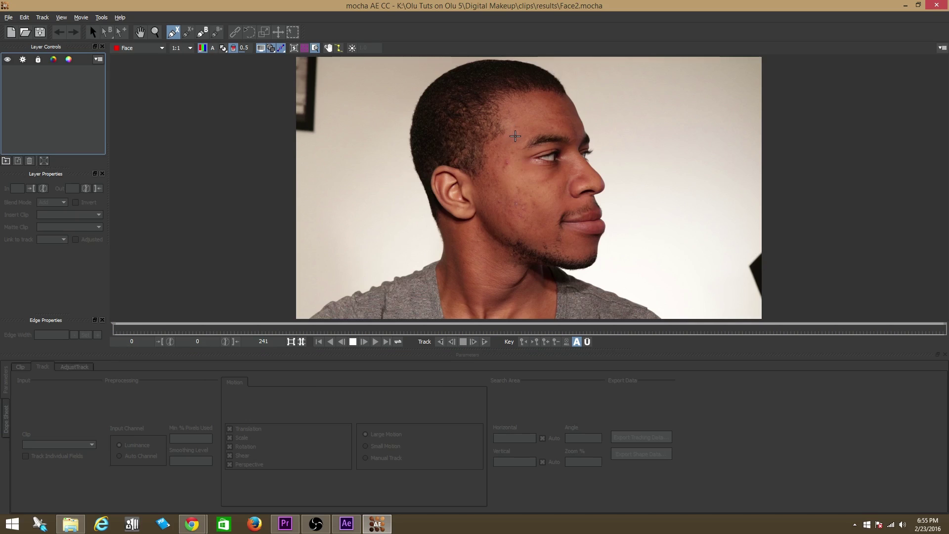
left_click(516, 136)
left_click(533, 132)
left_click(484, 144)
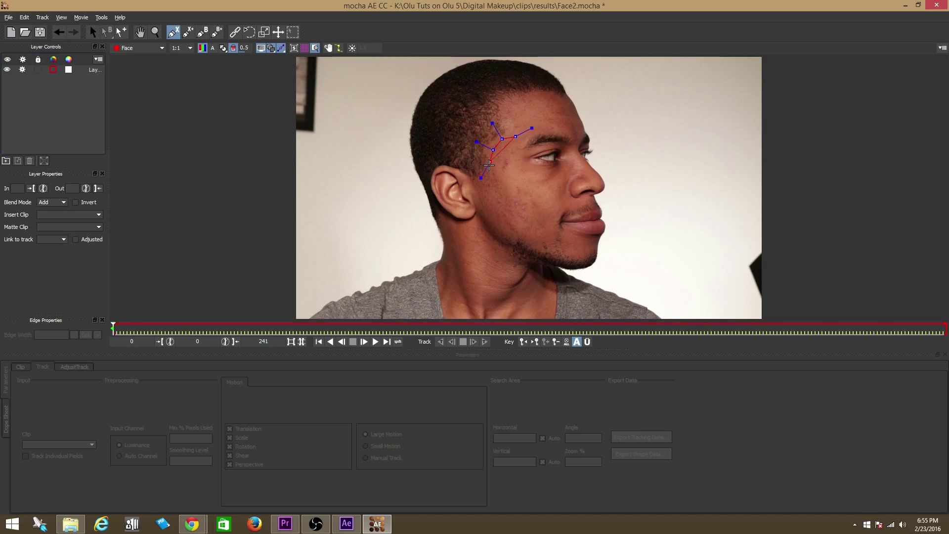
left_click(490, 169)
left_click(484, 199)
left_click(494, 226)
left_click(520, 239)
left_click(548, 247)
left_click(555, 234)
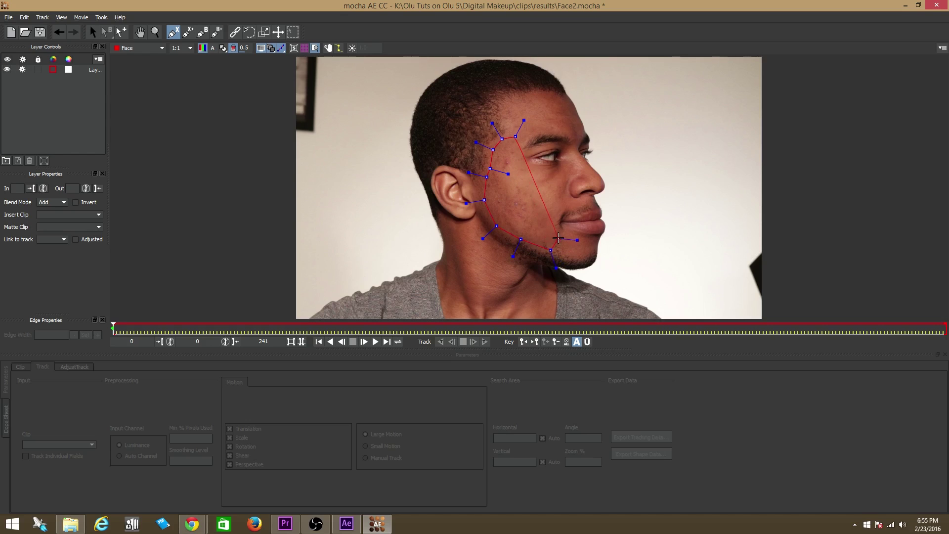
left_click(552, 216)
left_click(561, 203)
left_click(552, 181)
left_click(529, 176)
left_click(517, 149)
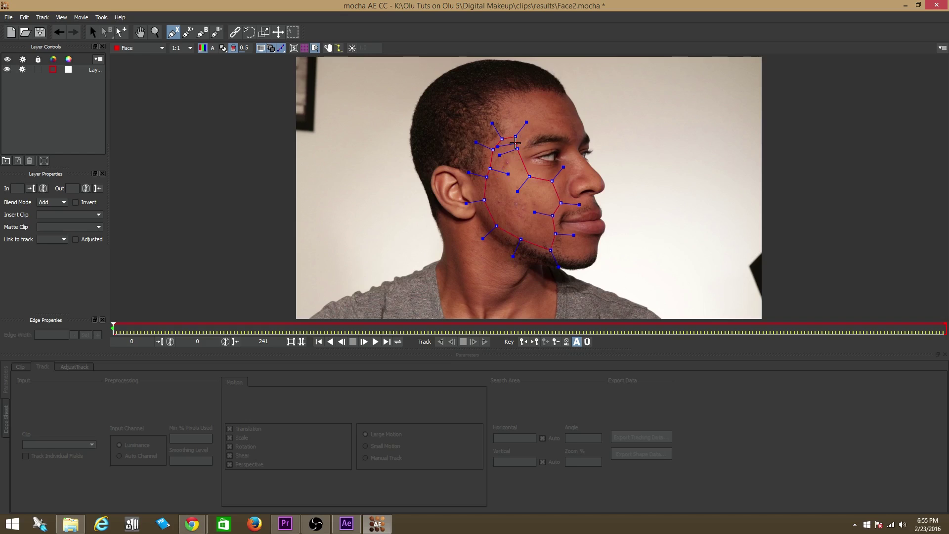
right_click(515, 142)
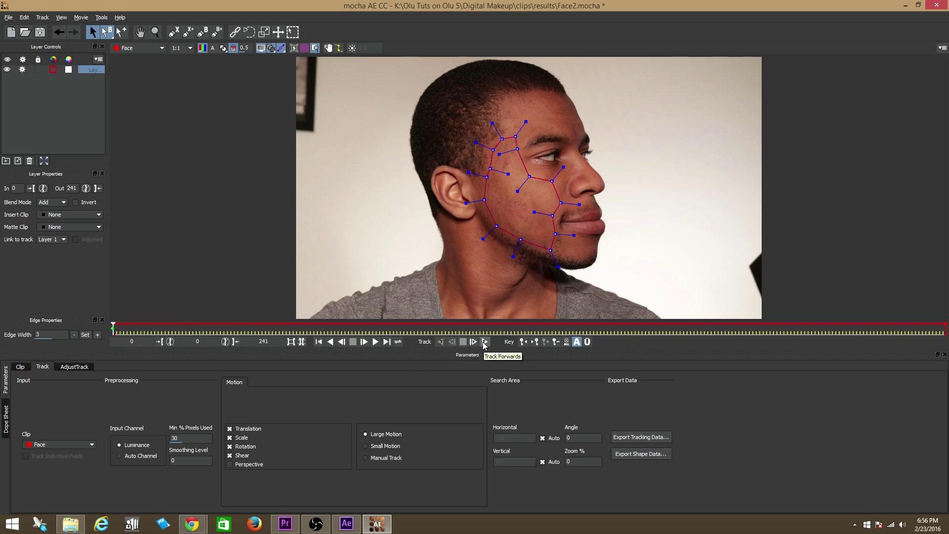
- Widen the layer list so names are readable and rename the cheek spline layer to Cheek 1
left_click_drag(106, 161, 176, 160)
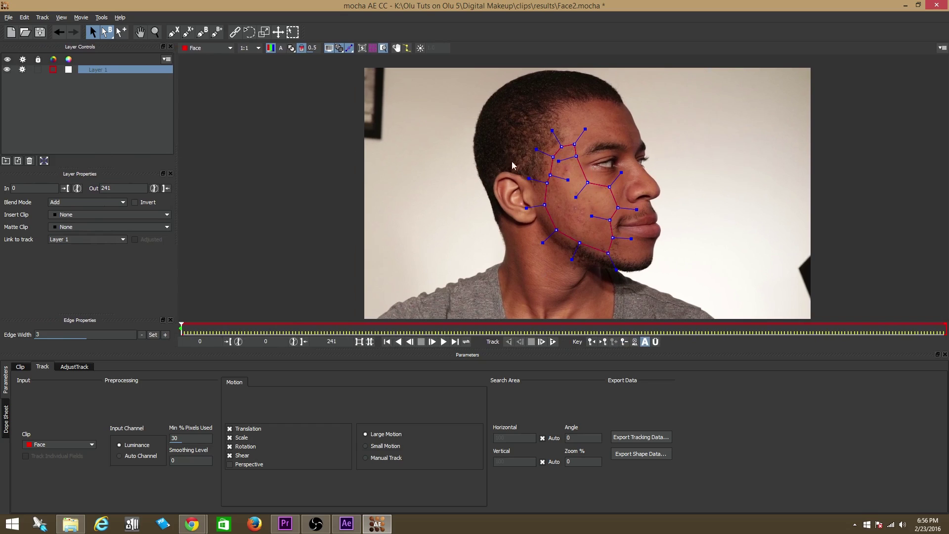
double_click(97, 70)
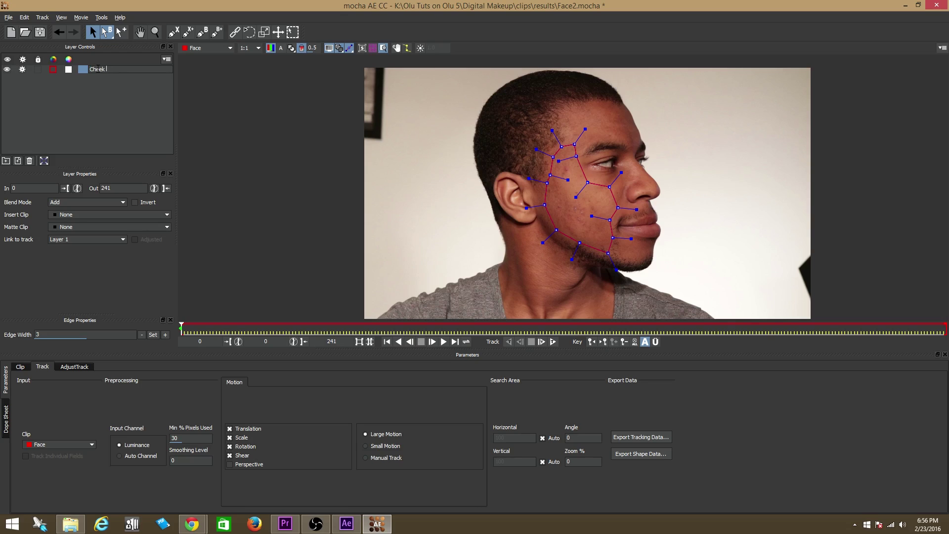
left_click(140, 106)
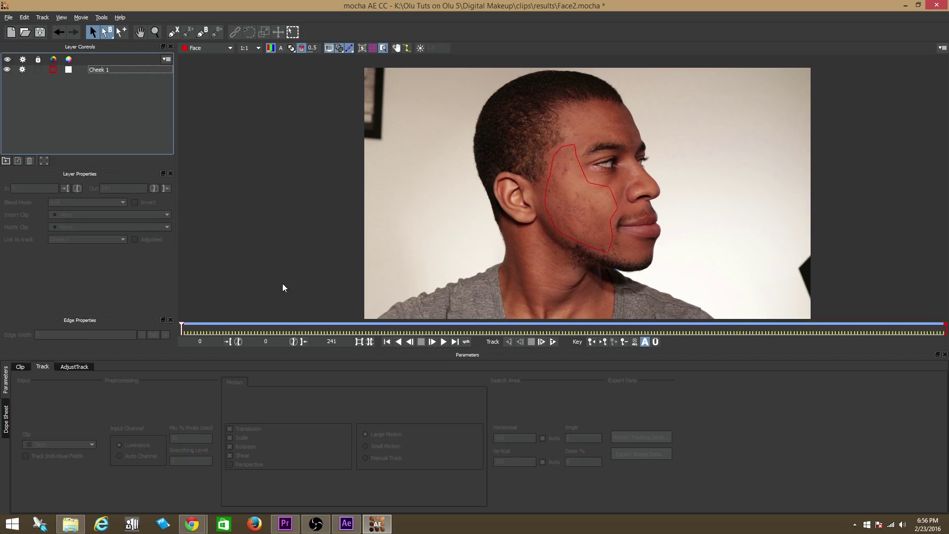
- Track the Cheek 1 layer forwards from frame 0 through the head turn and dismiss the tracking messages
left_click(190, 331)
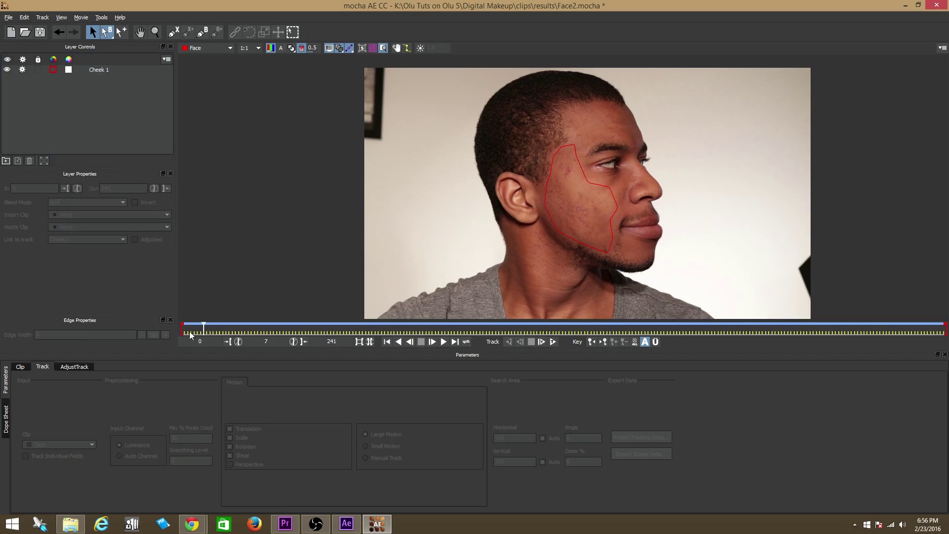
left_click_drag(190, 328, 171, 333)
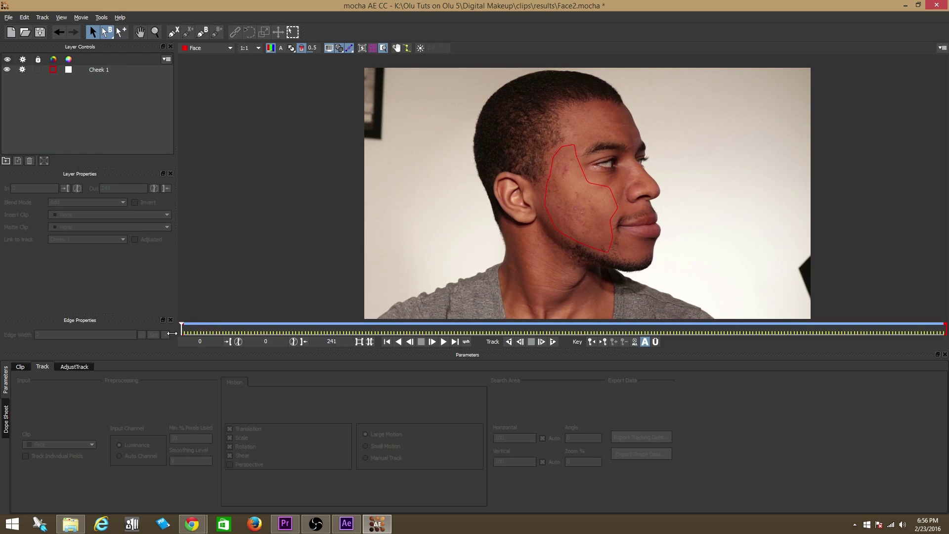
left_click(552, 342)
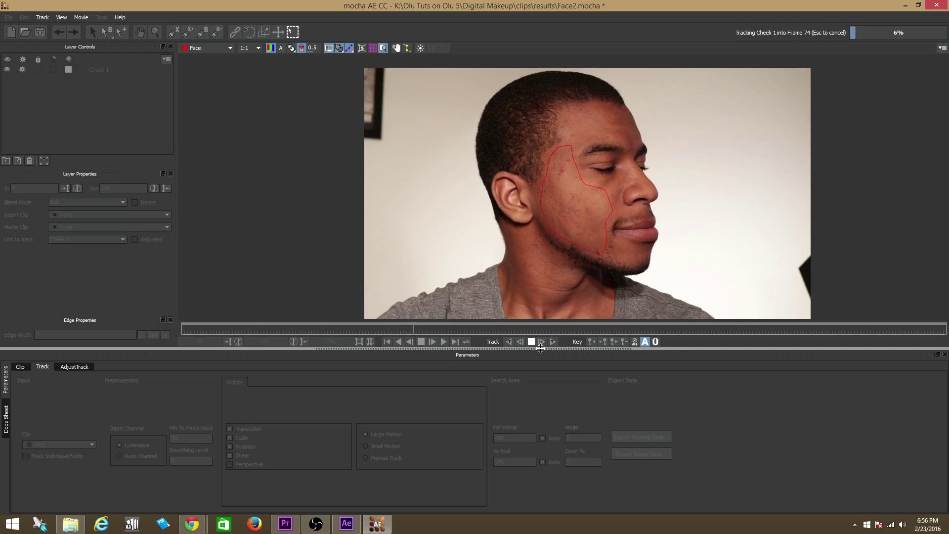
key("Escape")
key("t")
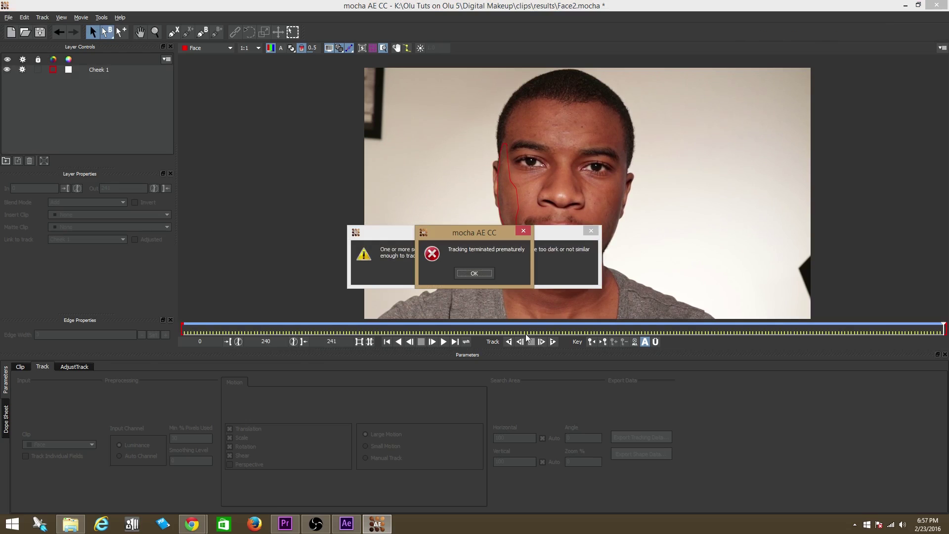
left_click(474, 273)
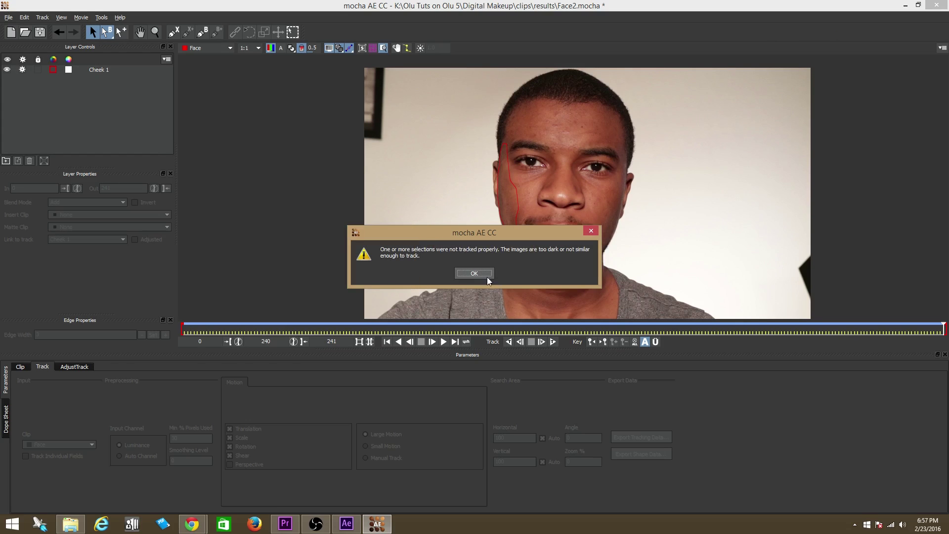
left_click(488, 273)
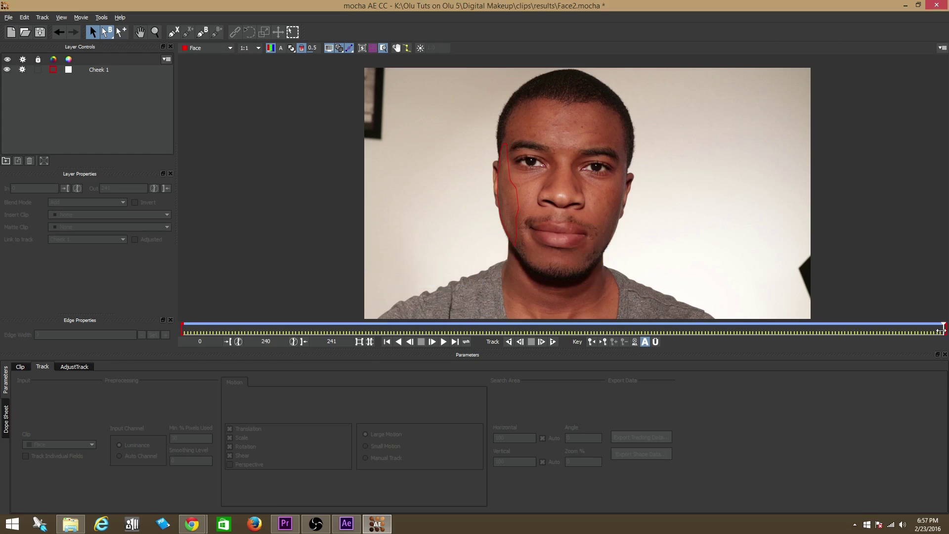
- Enable Perspective motion for the Cheek 1 layer and scrub from frame 0 to 104 to check how the shape follows the cheek
left_click_drag(941, 330, 394, 329)
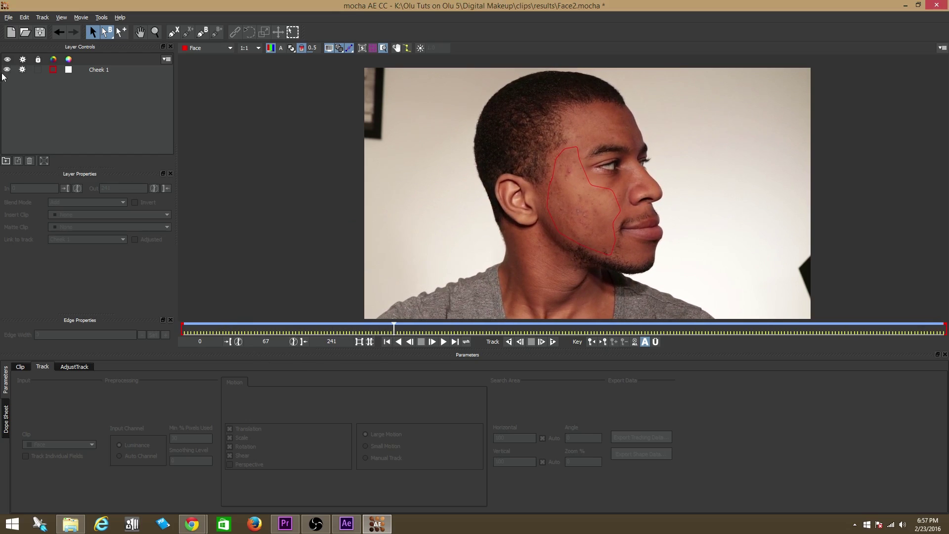
left_click(102, 69)
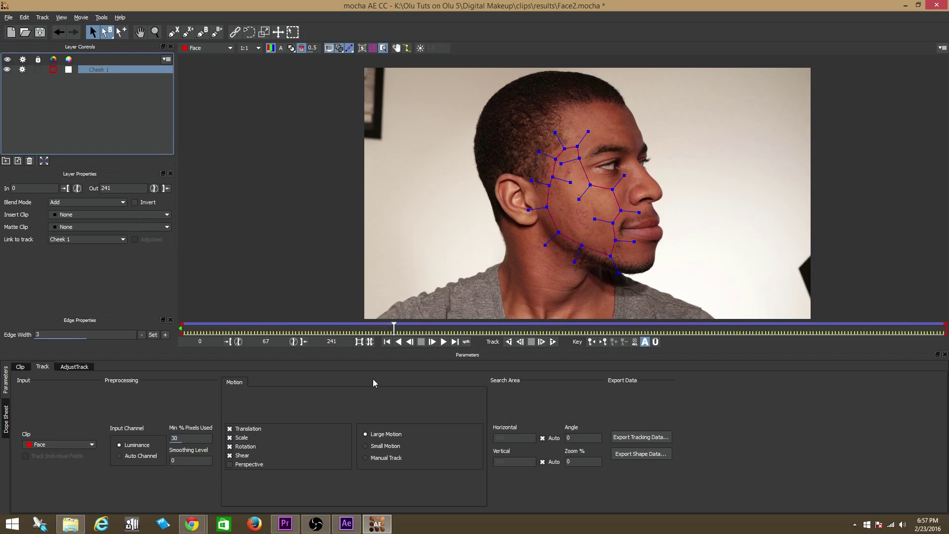
left_click(230, 465)
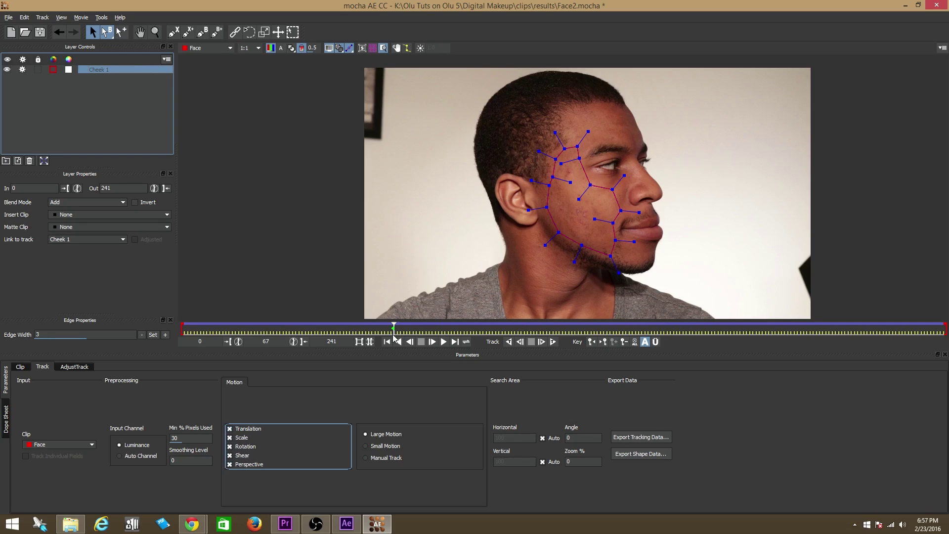
left_click_drag(394, 329, 173, 350)
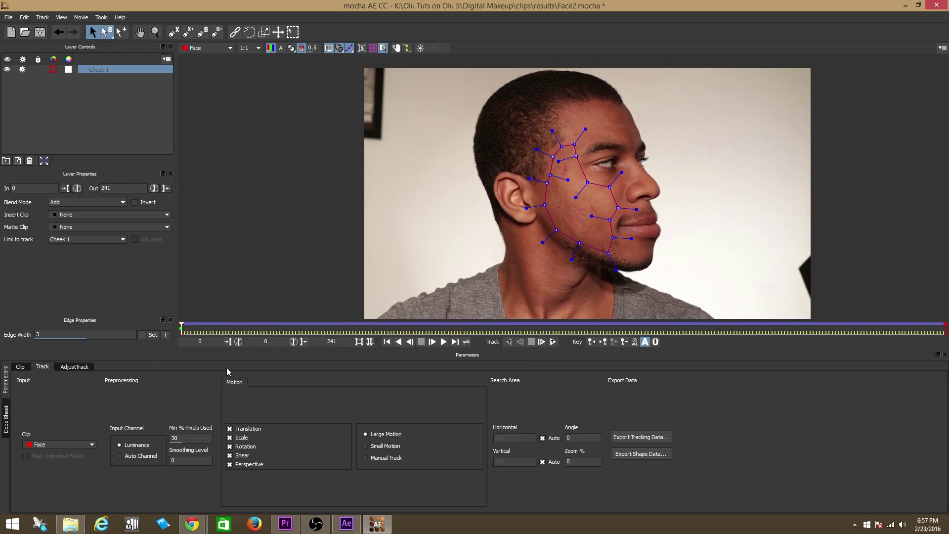
left_click_drag(180, 331, 513, 348)
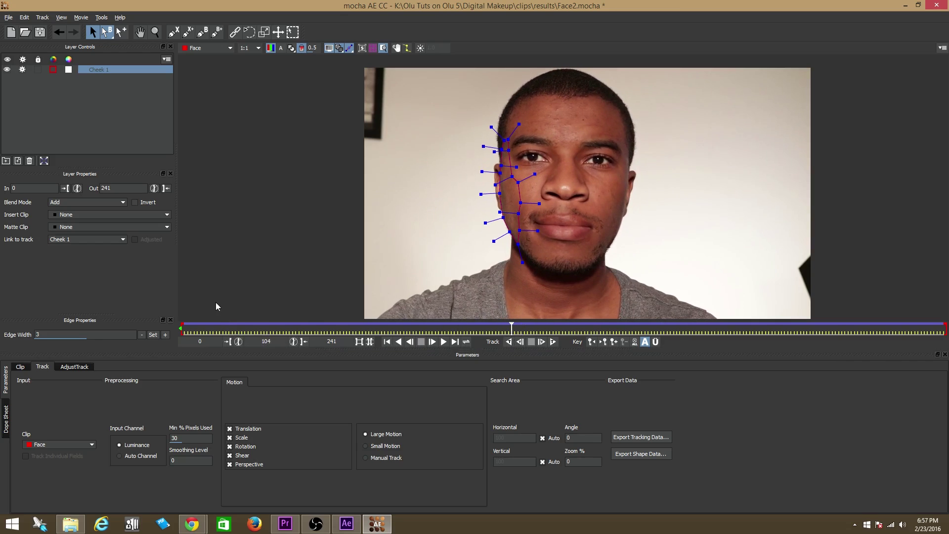
- At frame 104, draw a closed X-Spline around the forehead, along the hairline, down the temples and across above both eyebrows
left_click(177, 34)
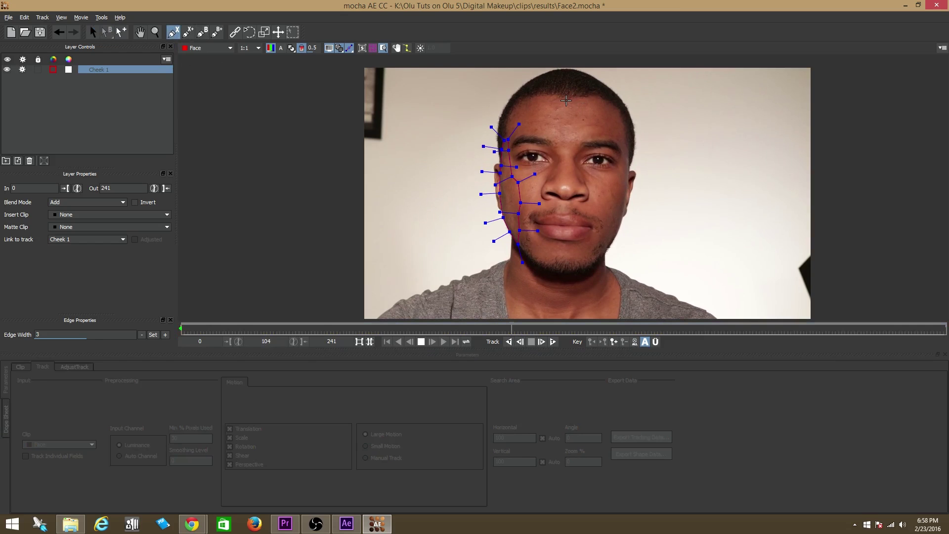
left_click(565, 101)
left_click(540, 98)
left_click(514, 113)
left_click(510, 131)
left_click(516, 135)
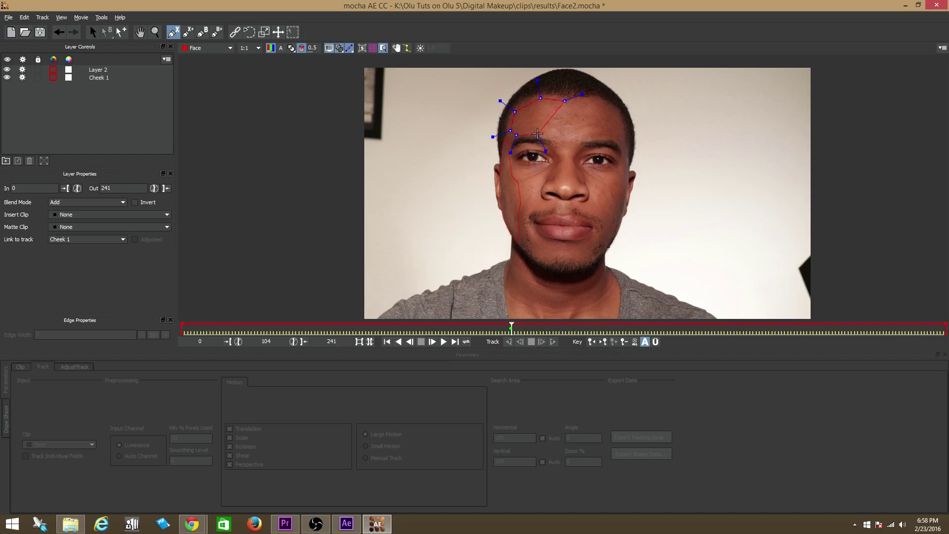
left_click(539, 134)
left_click(564, 140)
left_click(577, 141)
left_click(592, 135)
left_click(613, 137)
left_click(621, 136)
left_click(618, 117)
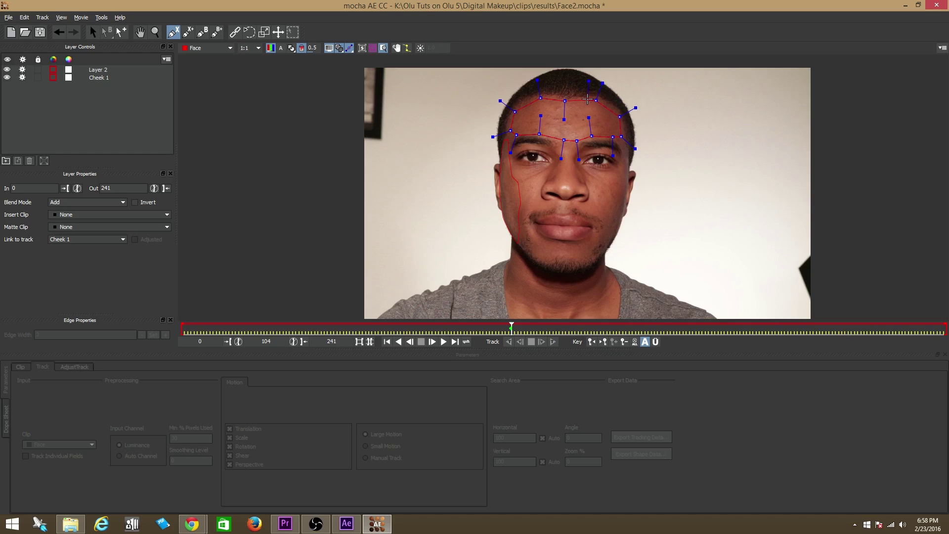
right_click(584, 101)
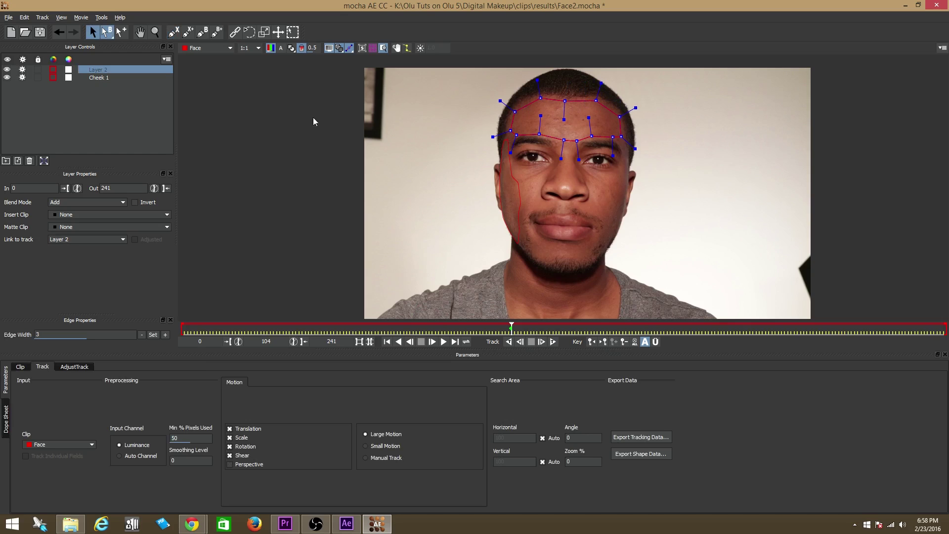
- Rename the new spline layer to Forehead and track it forwards from frame 104 to the clip's end, dismissing the tracking messages
double_click(97, 70)
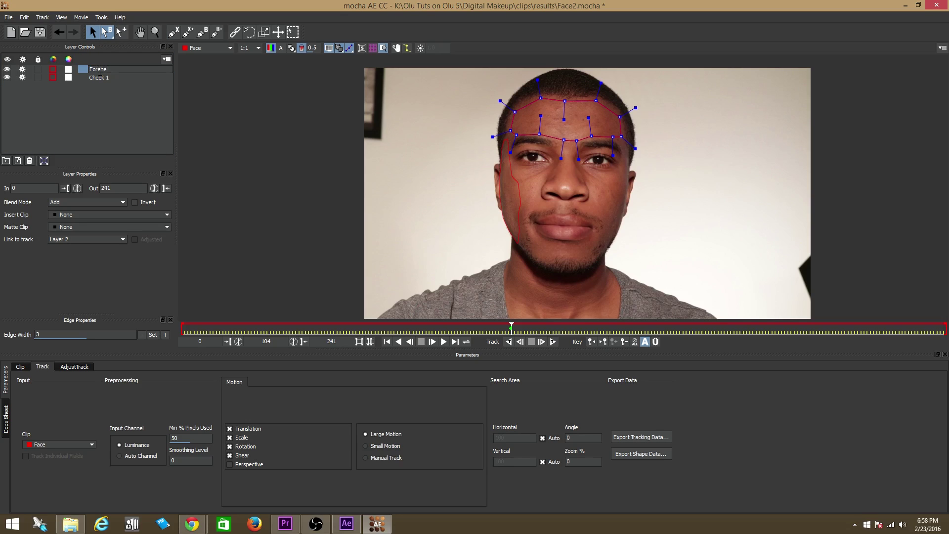
left_click(148, 126)
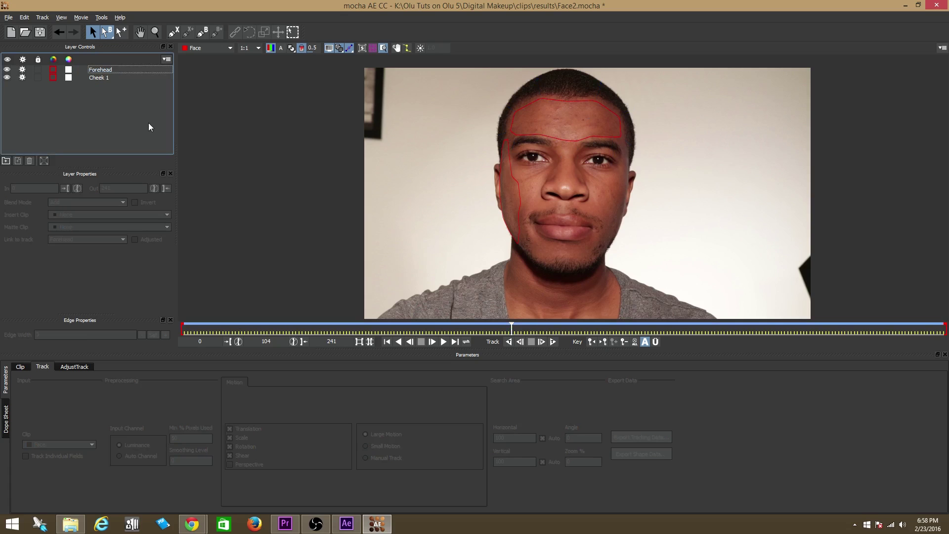
left_click(97, 71)
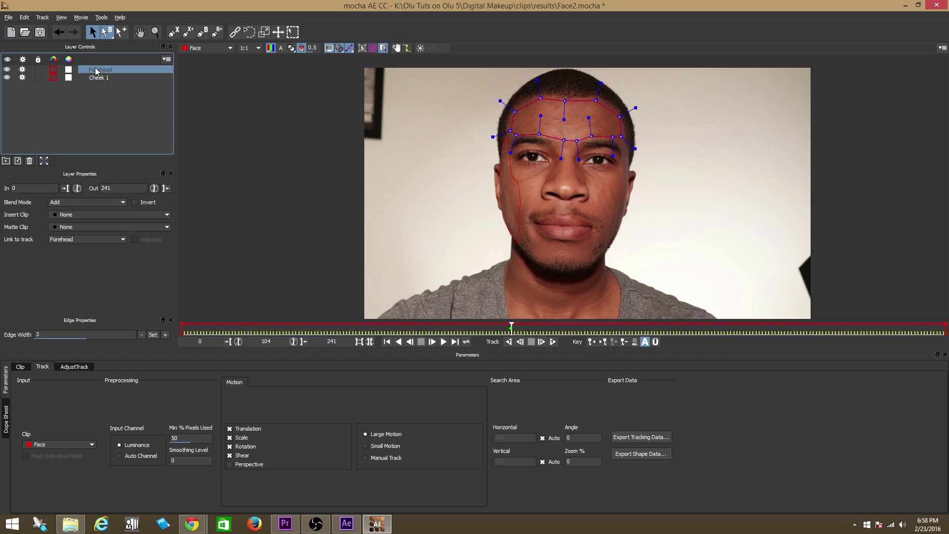
left_click(554, 342)
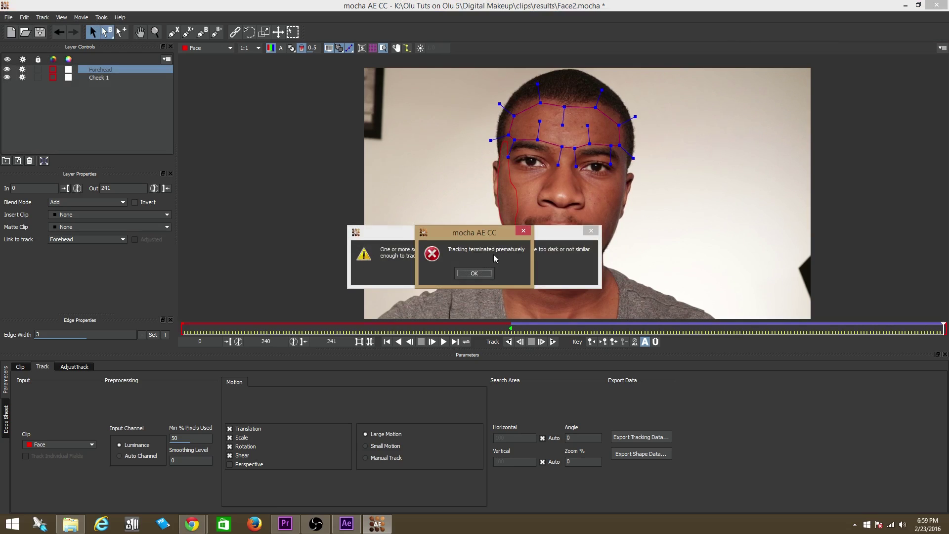
left_click(474, 274)
left_click(474, 274)
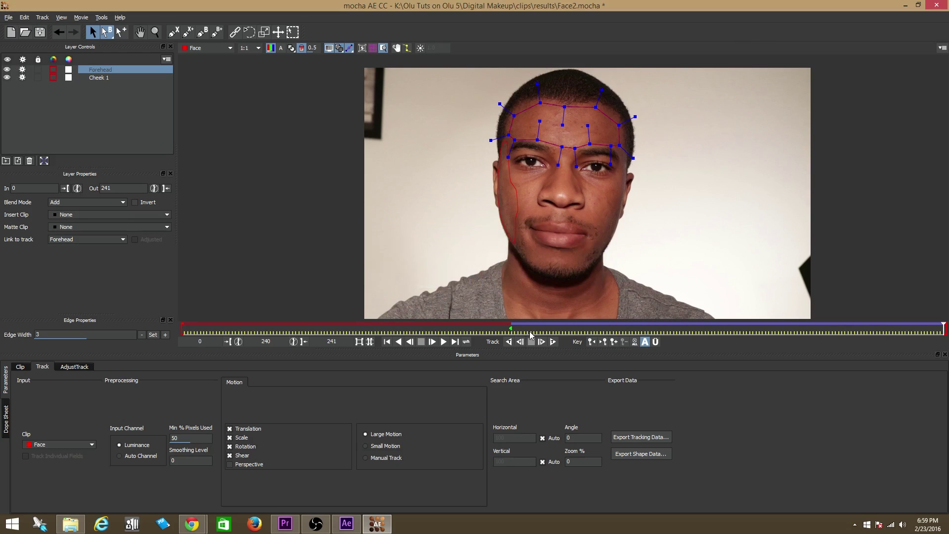
- Return to frame 104, where the forehead shape was drawn, and track the Forehead layer backwards to frame 0
left_click(530, 328)
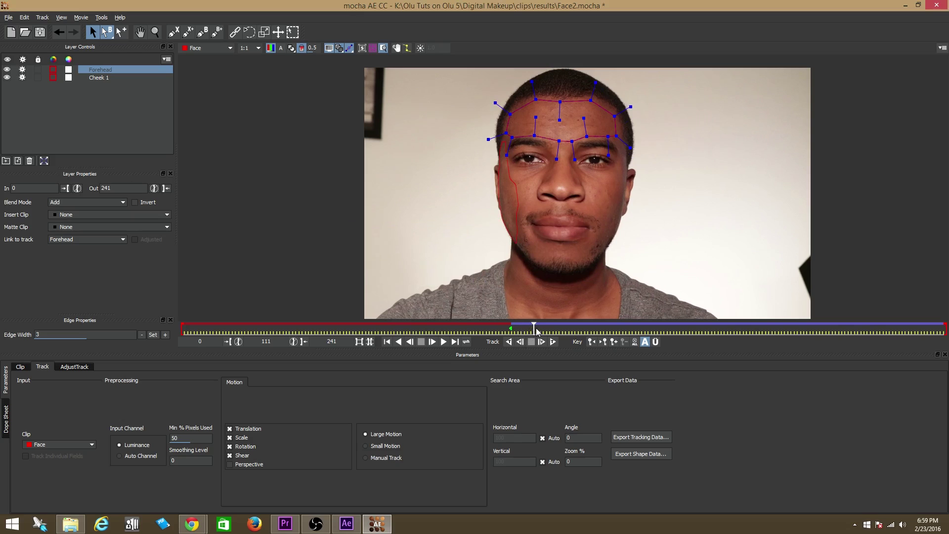
left_click_drag(534, 327, 511, 330)
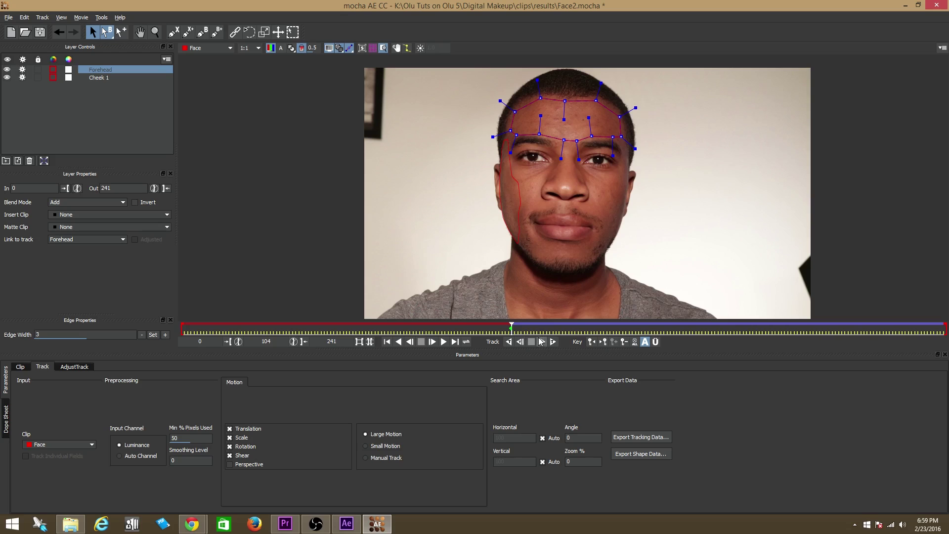
mouse_move(511, 328)
left_mouse_down()
mouse_move(823, 325)
mouse_move(476, 327)
mouse_move(511, 334)
left_mouse_up()
left_click(509, 339)
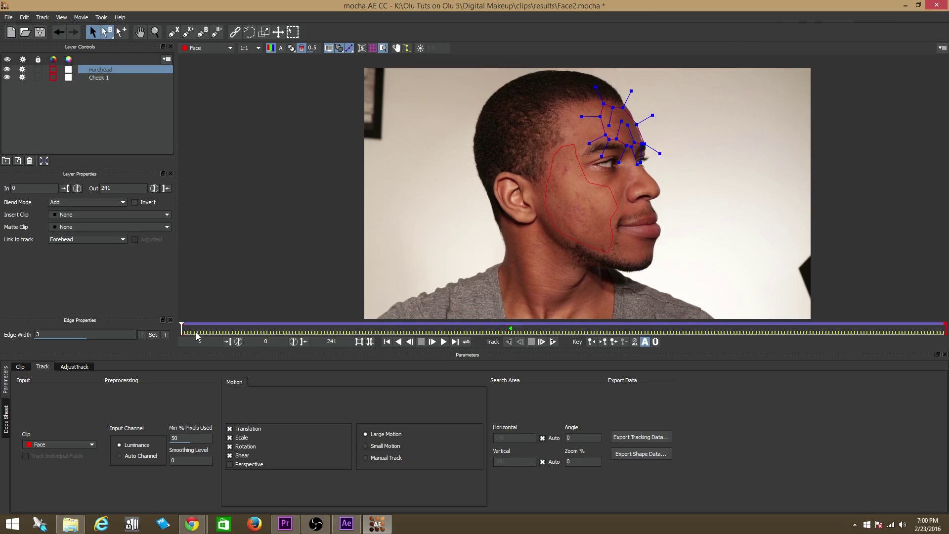
- At frame 76, pull the Forehead spline's near-side points back to the temple and hairline so the shape covers the visible forehead
left_click_drag(183, 325, 429, 333)
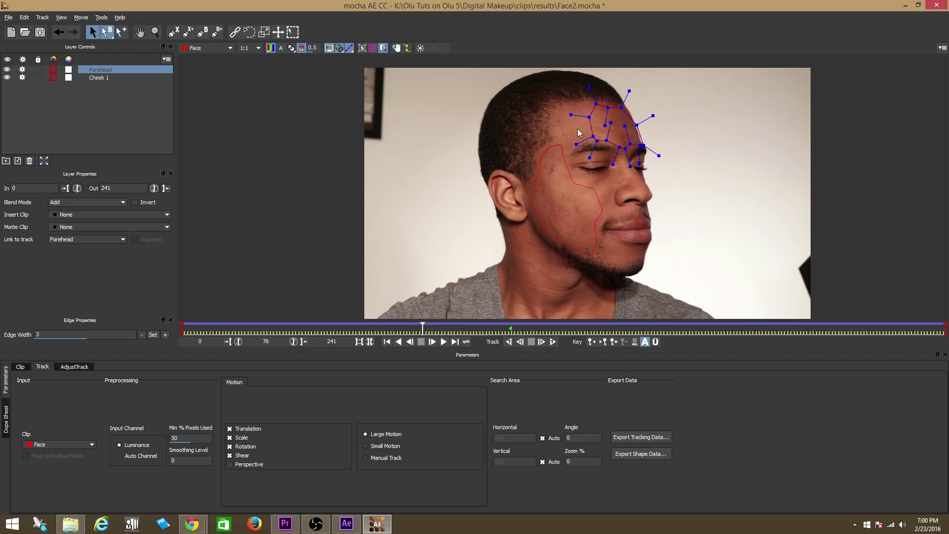
left_click_drag(592, 135, 554, 107)
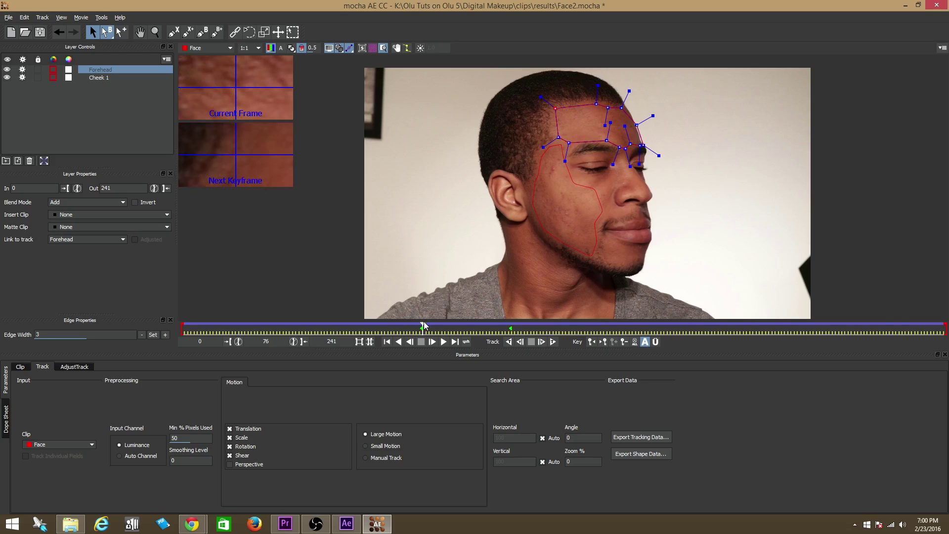
left_click(605, 137)
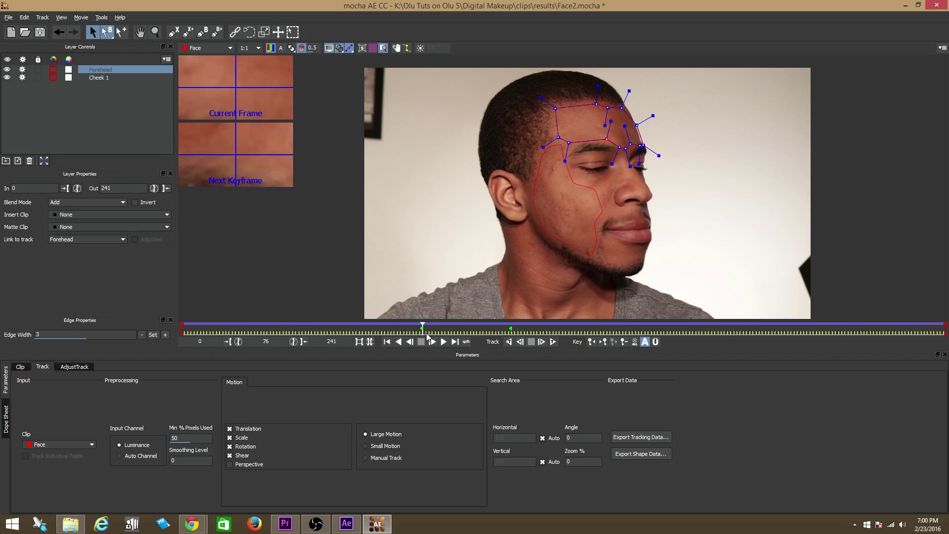
- Adjust the Forehead spline's temple points to follow the hairline at frames 92 and 83
left_click_drag(424, 330, 471, 330)
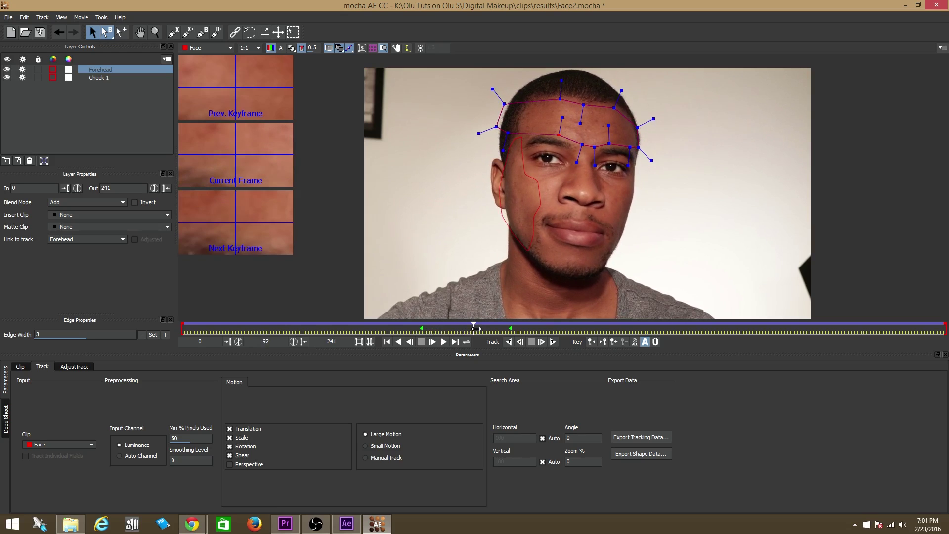
left_click_drag(496, 127, 533, 107)
left_click_drag(474, 327, 443, 323)
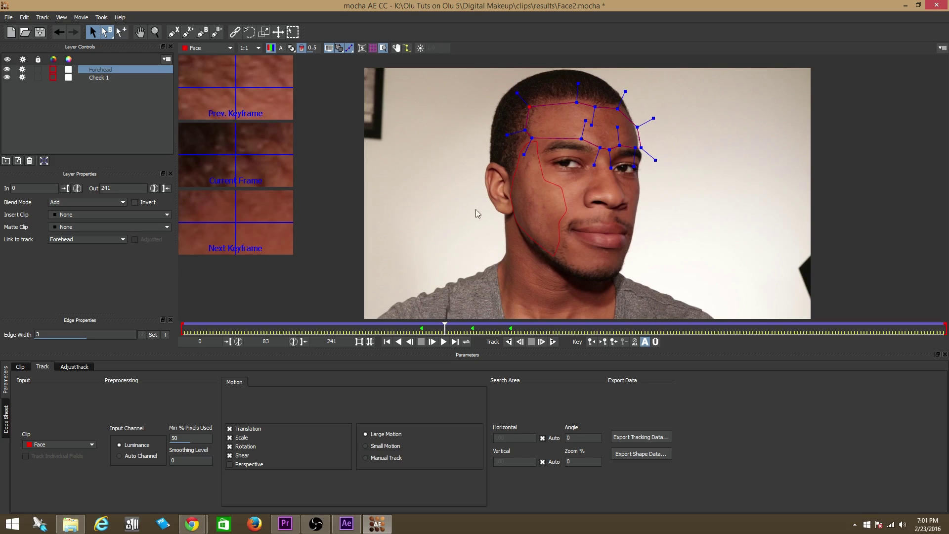
left_click_drag(530, 106, 535, 126)
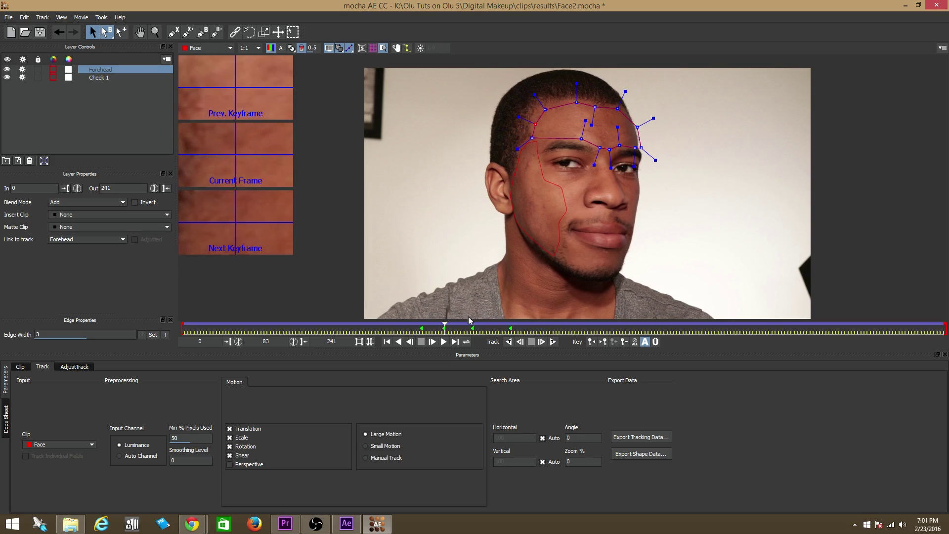
- At frame 73, move the Forehead spline's temple points to the hairline and its far-side points in to the brow's edge
left_click_drag(443, 330, 412, 325)
left_click_drag(573, 138, 566, 110)
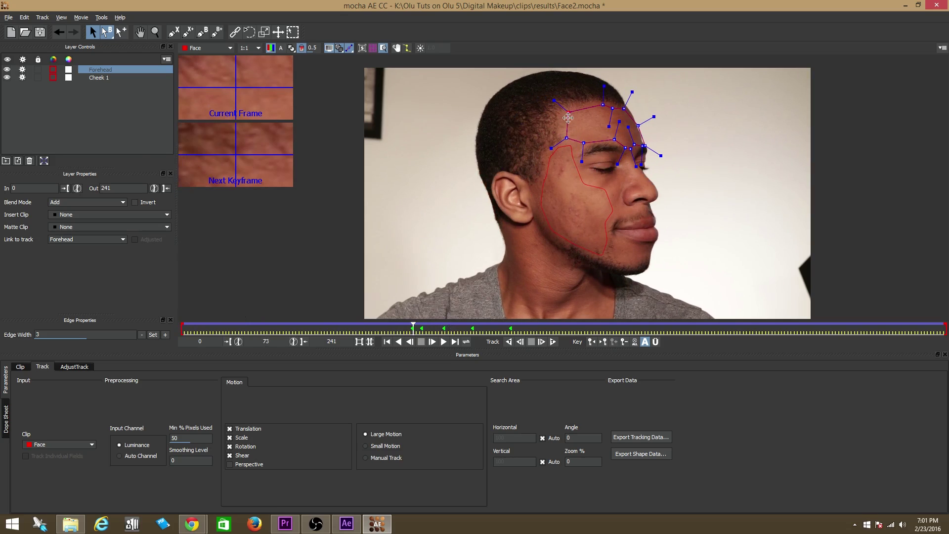
mouse_move(644, 143)
left_mouse_down()
mouse_move(635, 125)
mouse_move(641, 139)
left_mouse_up()
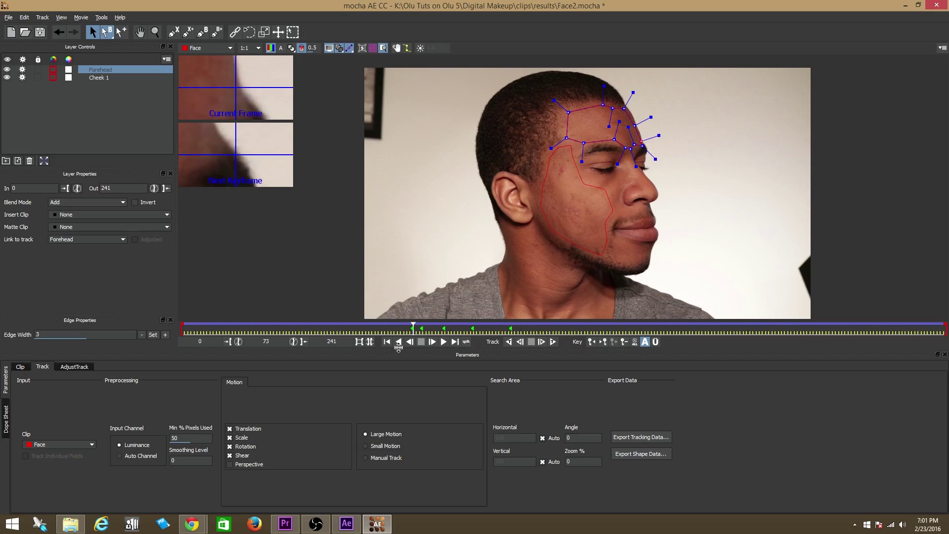
- Pull the Forehead spline's far-side points in to the face edge at frames 76 and 83, and scrub back to frame 0
mouse_move(414, 331)
left_mouse_down()
mouse_move(429, 330)
mouse_move(423, 324)
left_mouse_up()
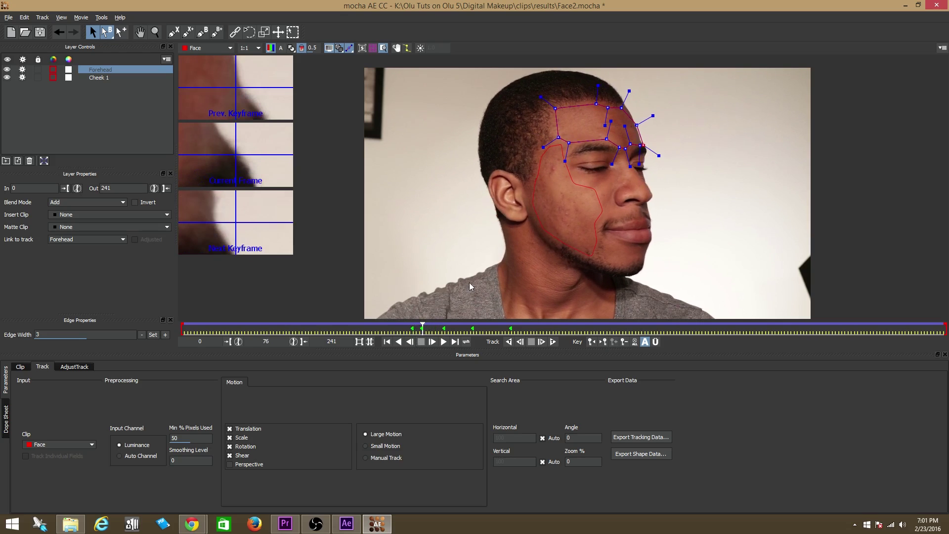
left_click_drag(637, 124, 636, 145)
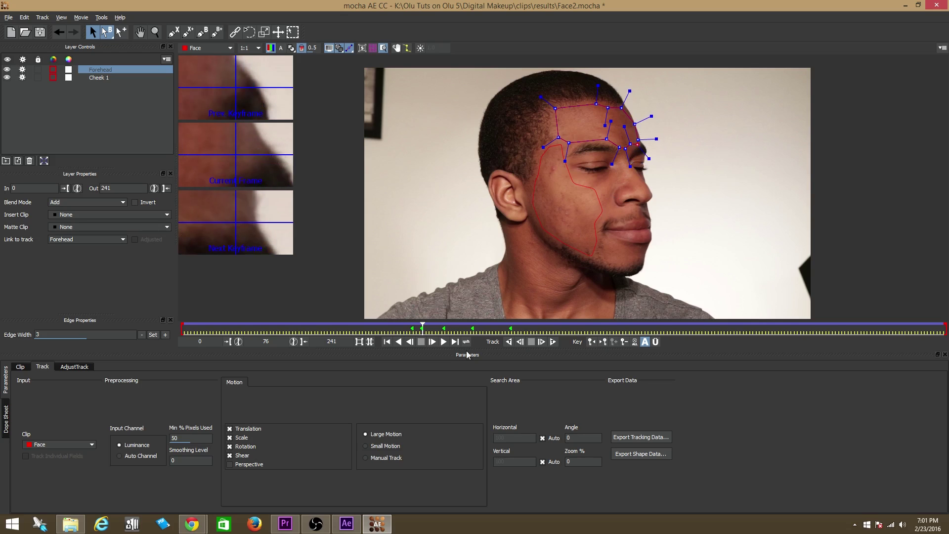
left_click_drag(423, 328, 444, 324)
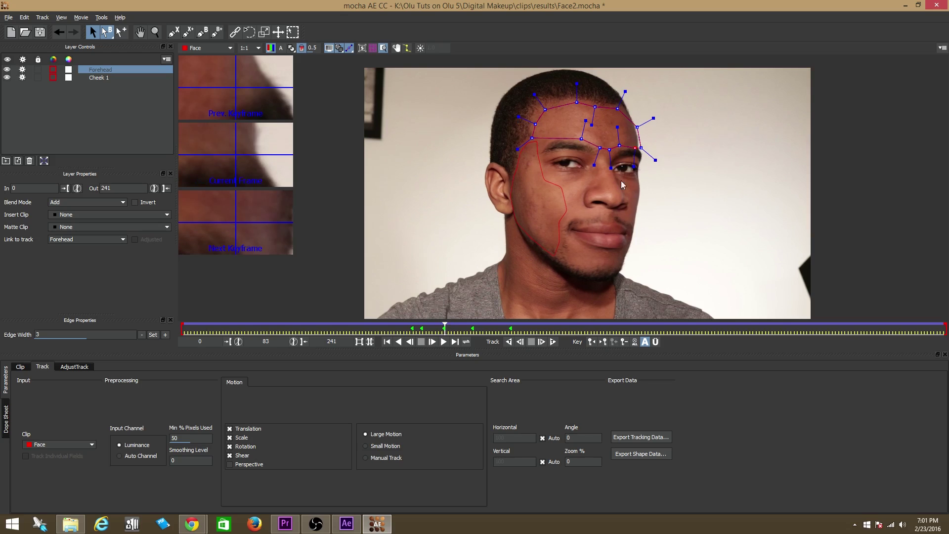
mouse_move(634, 147)
left_mouse_down()
mouse_move(633, 127)
mouse_move(635, 144)
left_mouse_up()
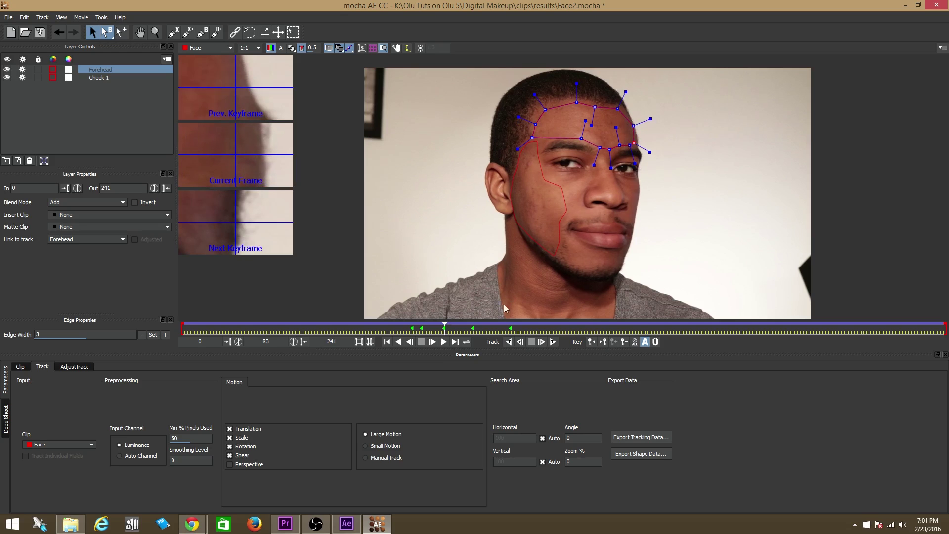
left_click_drag(447, 331, 153, 295)
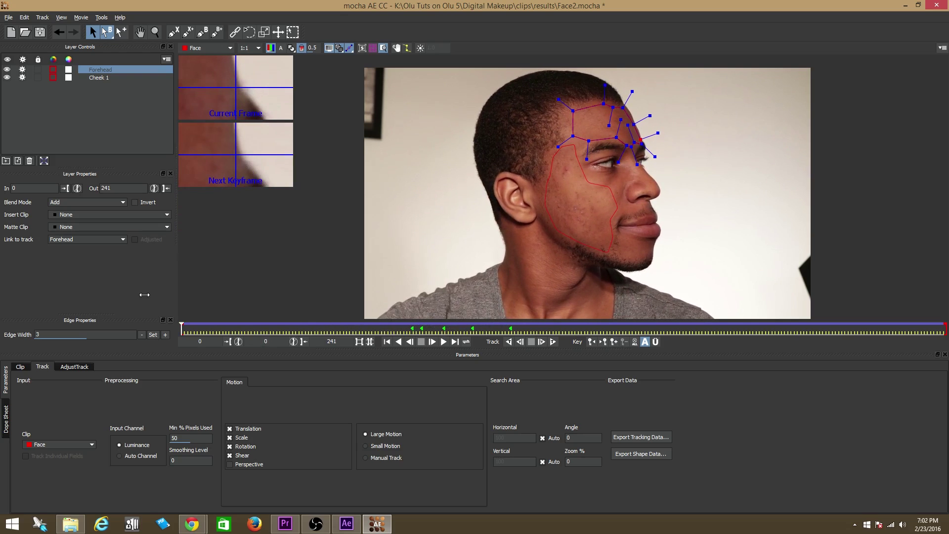
- At frame 110, draw a closed X-Spline around the other cheek, from under the eye past nose and mouth and back along the jaw
left_click_drag(146, 297, 533, 328)
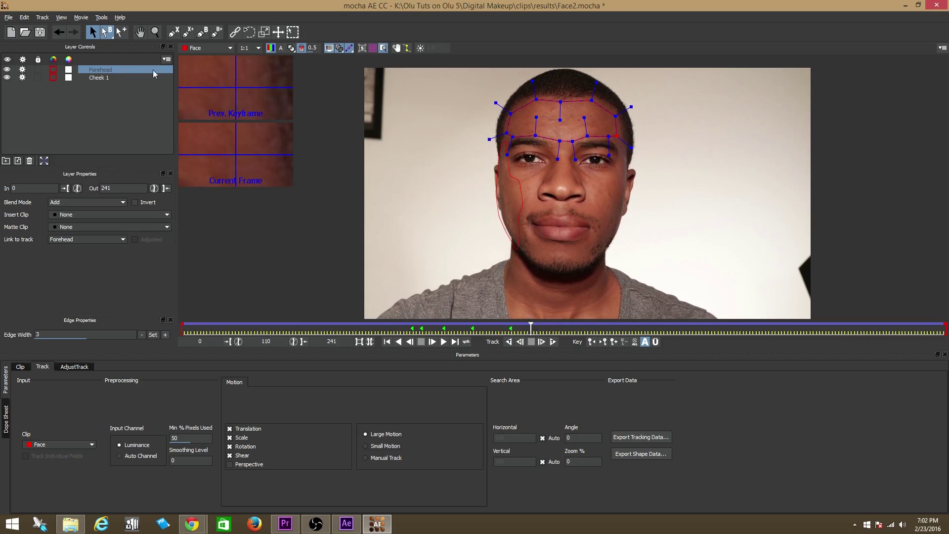
left_click(174, 32)
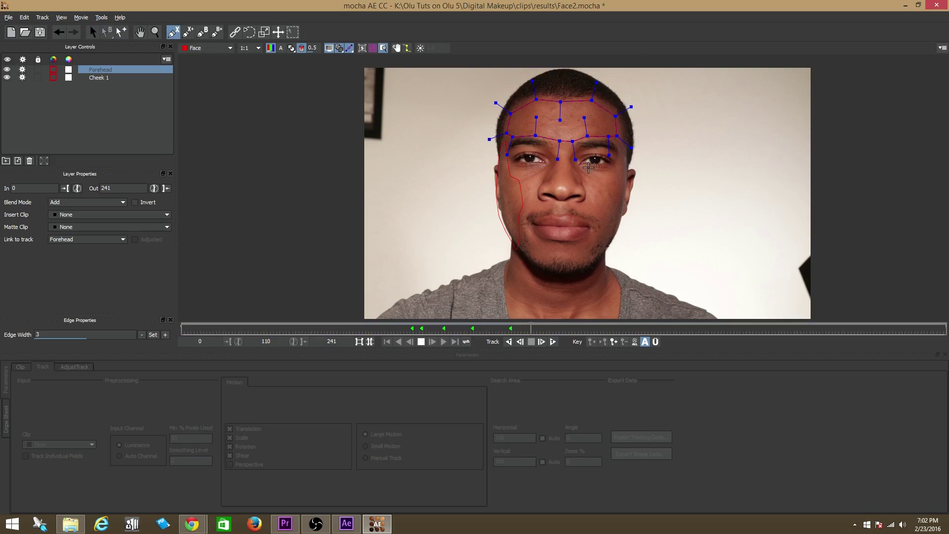
left_click(592, 174)
left_click(581, 159)
left_click(612, 175)
left_click(630, 172)
left_click(578, 200)
left_click(582, 190)
left_click(586, 214)
left_click(611, 217)
left_click(609, 232)
left_click(611, 230)
left_click(619, 215)
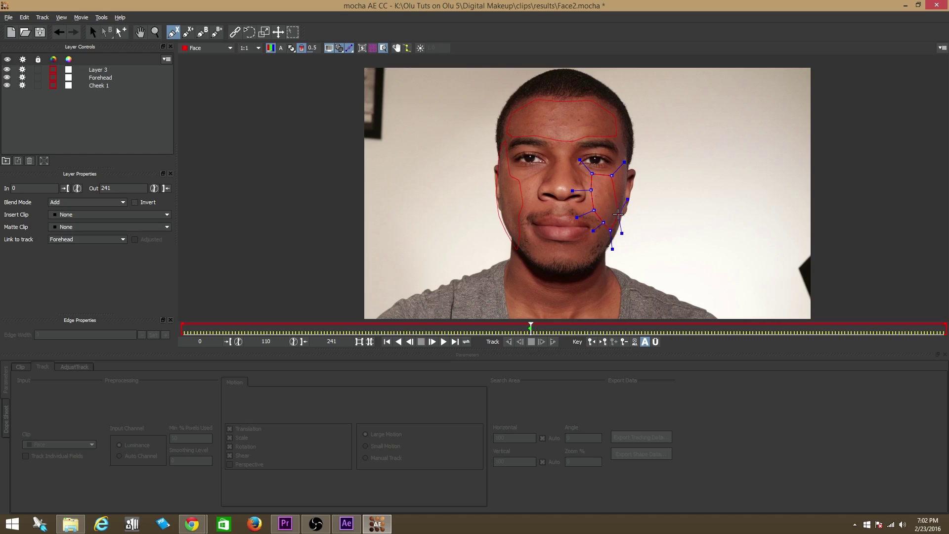
left_click(622, 191)
left_click(621, 170)
right_click(620, 170)
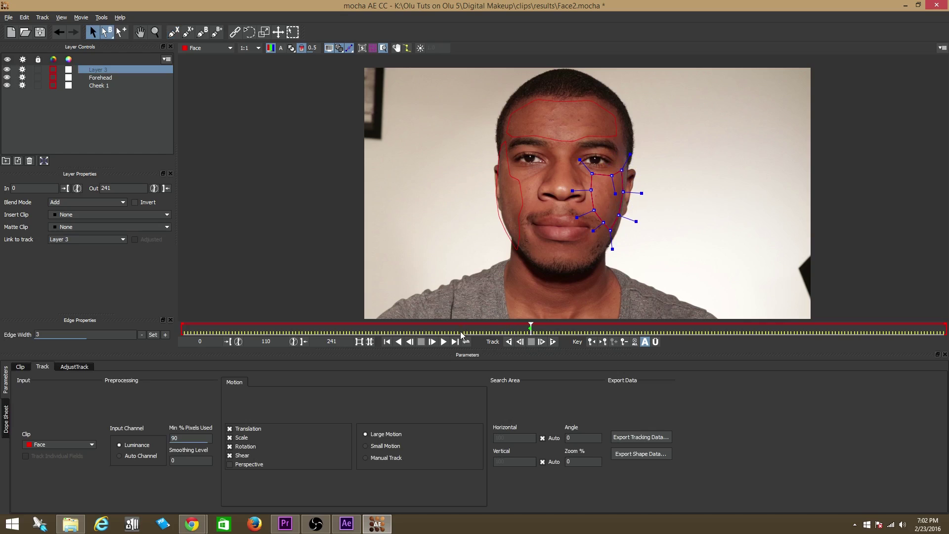
- Track the new cheek layer forwards from frame 110 to the clip's end and dismiss the tracking messages
left_click(553, 341)
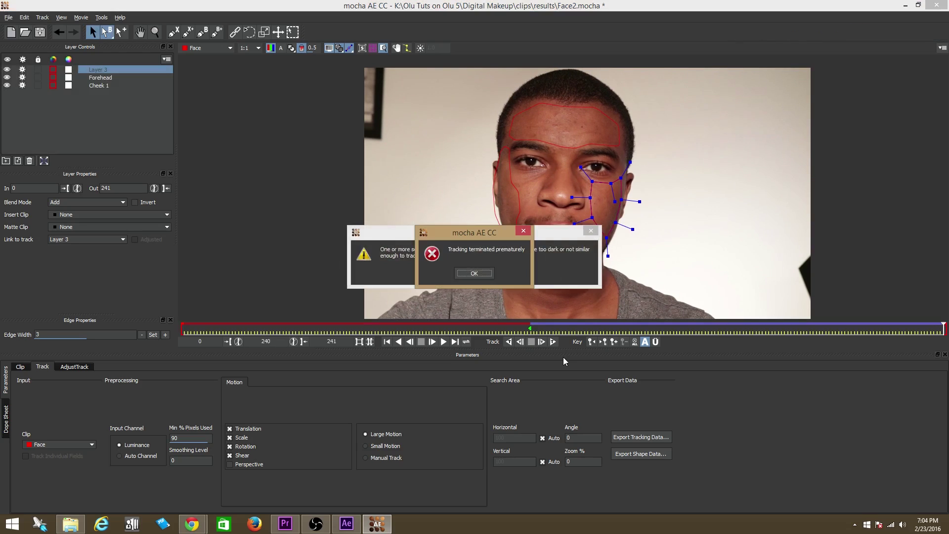
left_click(473, 273)
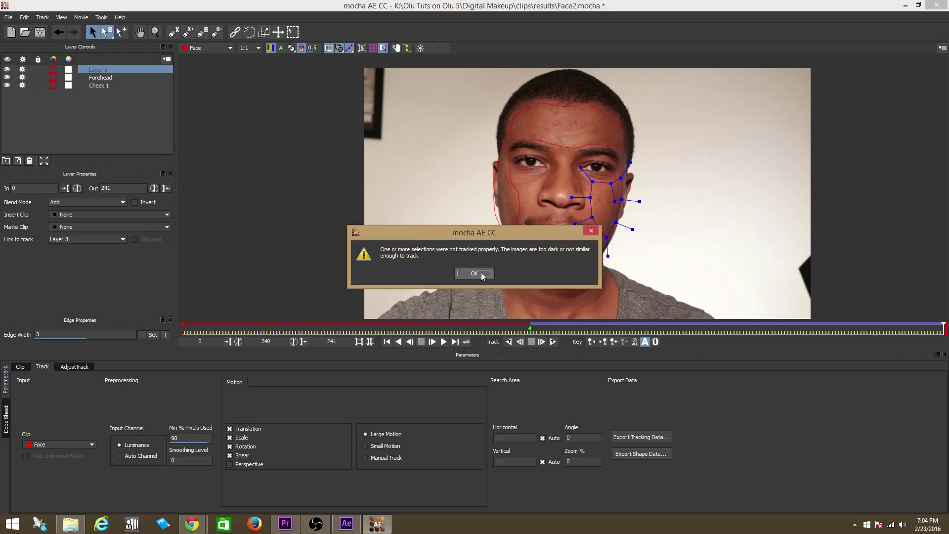
left_click(478, 274)
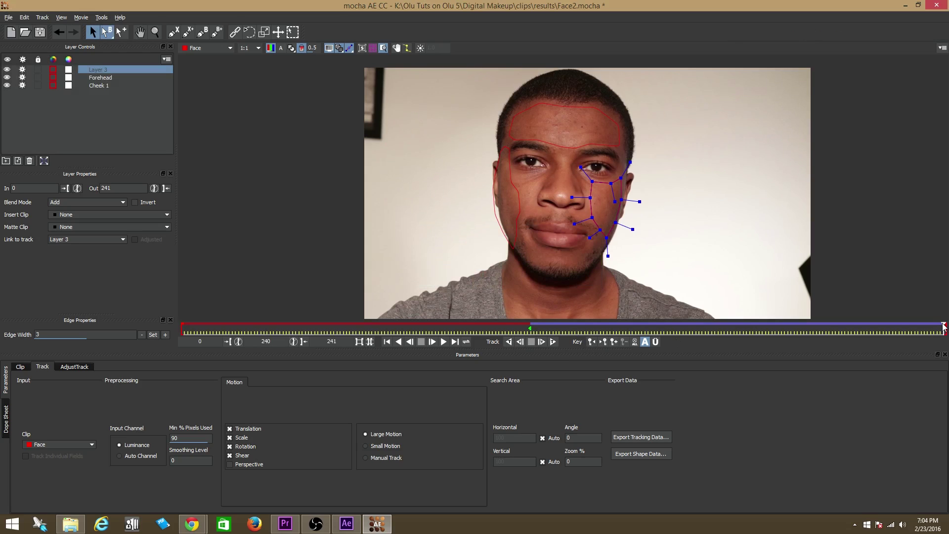
- Return to frame 110, track the new cheek layer backwards into the head turn, and dismiss the tracking messages
left_click_drag(940, 329, 527, 323)
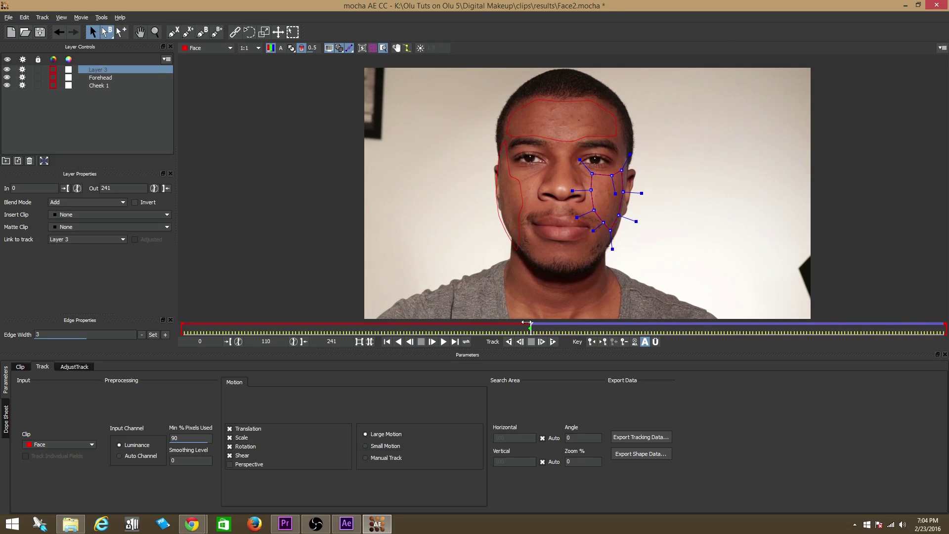
left_click(509, 341)
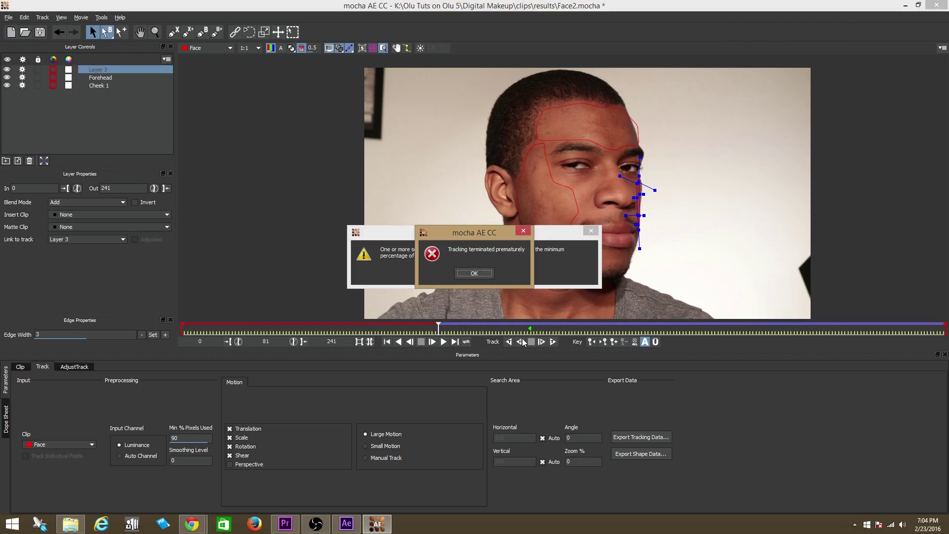
left_click(473, 273)
left_click(478, 275)
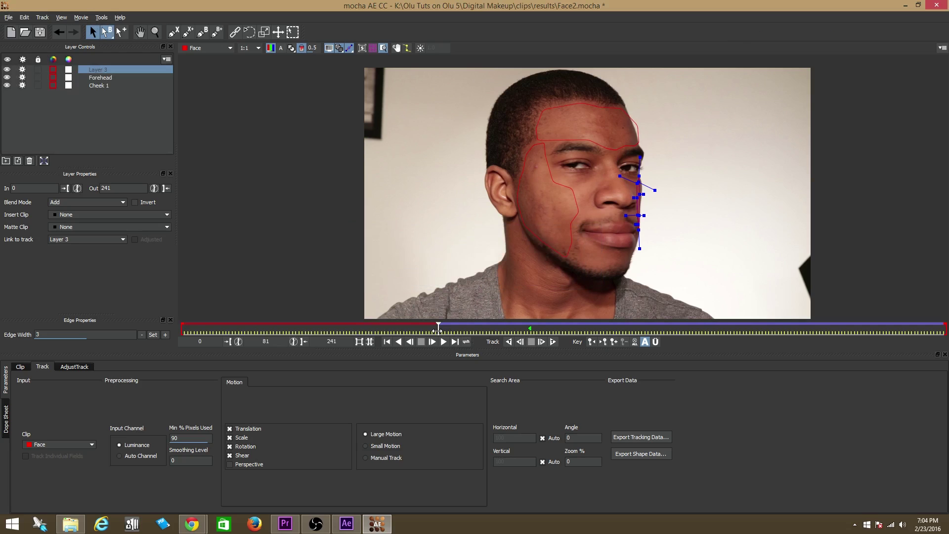
- Check the new cheek layer's spline between frames 69 and 111, and adjust its point beside the nose at frame 81
left_click_drag(437, 331, 534, 333)
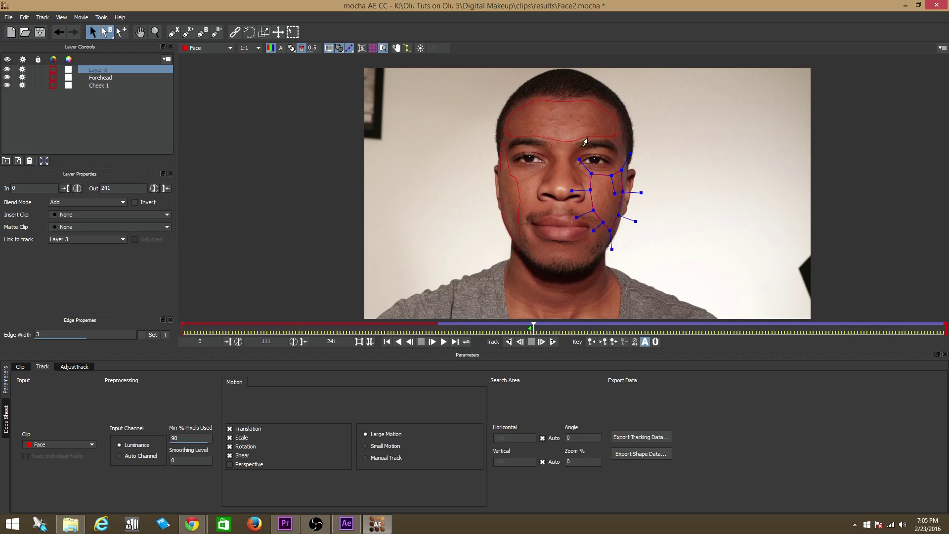
left_click_drag(534, 328, 396, 334)
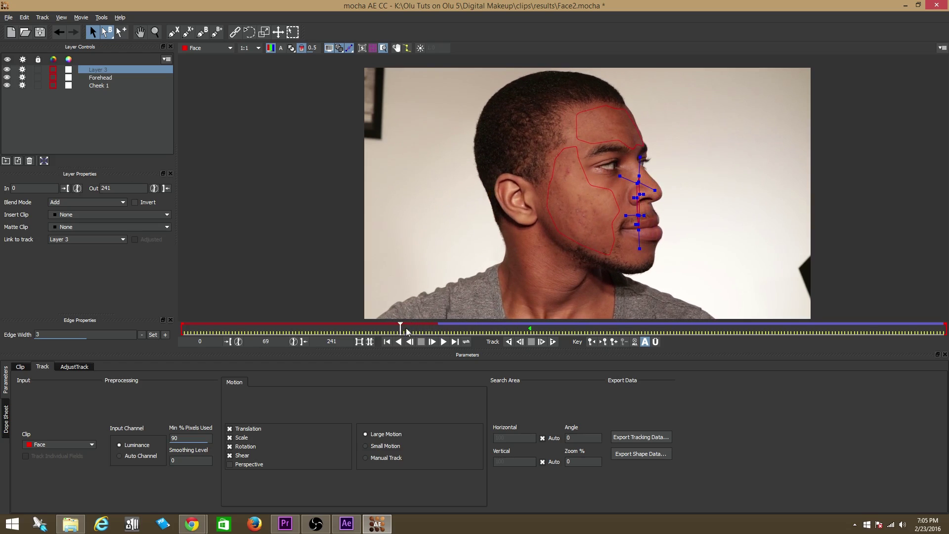
left_click_drag(397, 328, 437, 330)
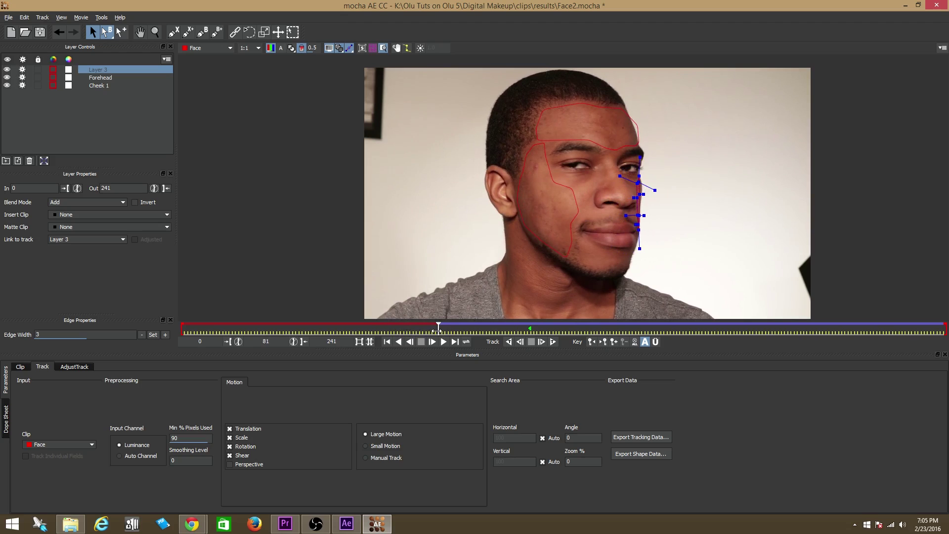
left_click_drag(636, 198, 631, 200)
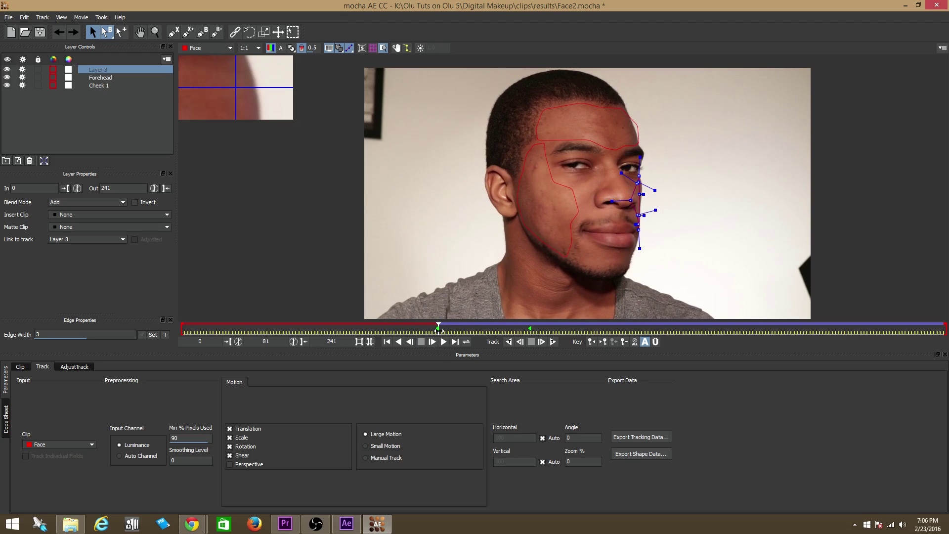
- Compare the cheek spline over frames 80 to 82 and add a keyframe at frame 82
left_click_drag(439, 330, 441, 330)
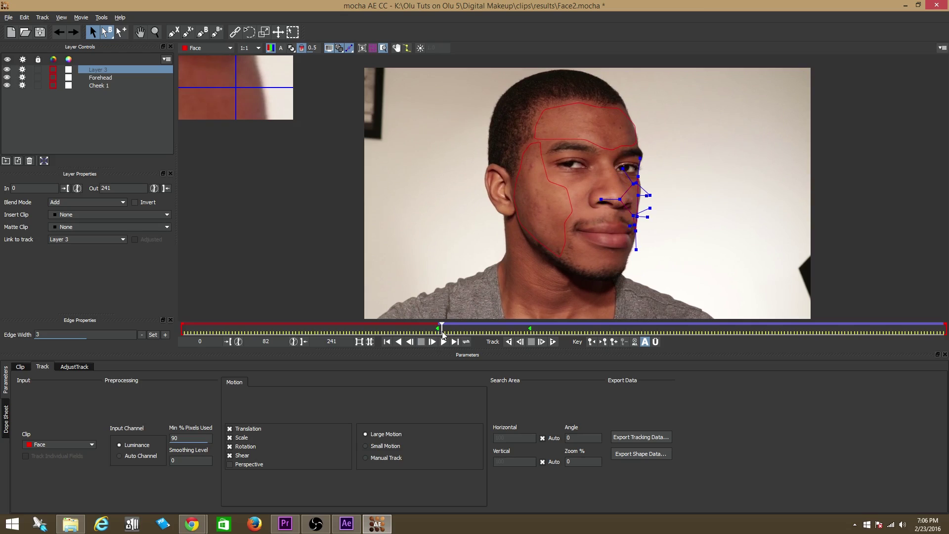
left_click_drag(442, 328, 437, 331)
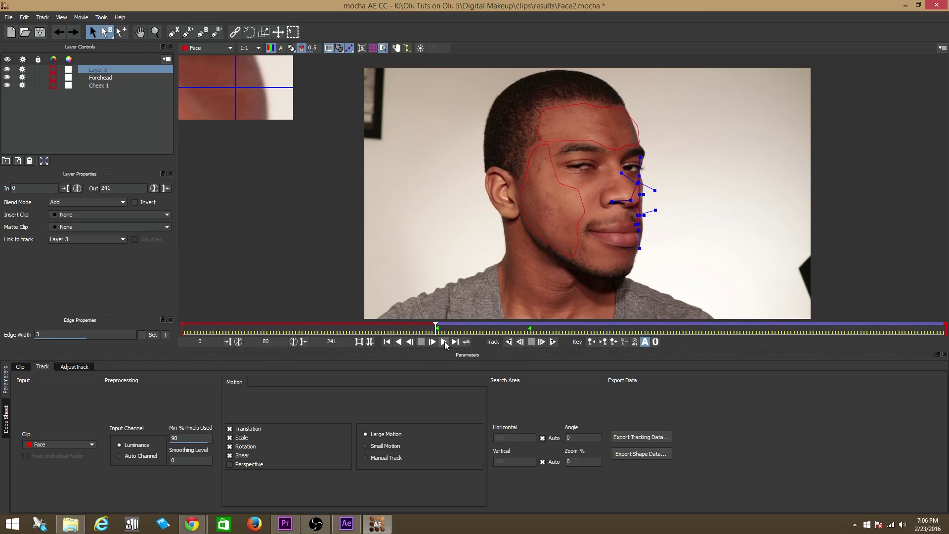
left_click_drag(435, 330, 441, 330)
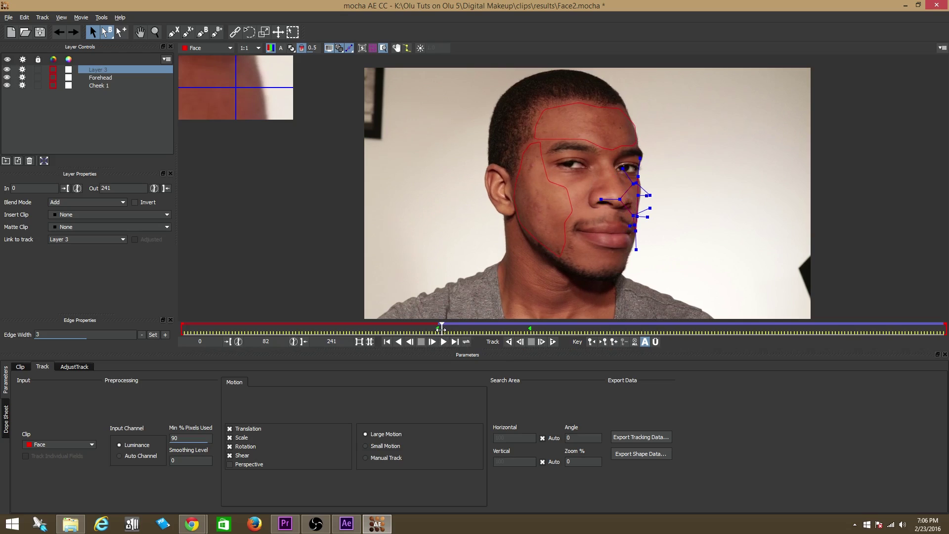
left_click(613, 342)
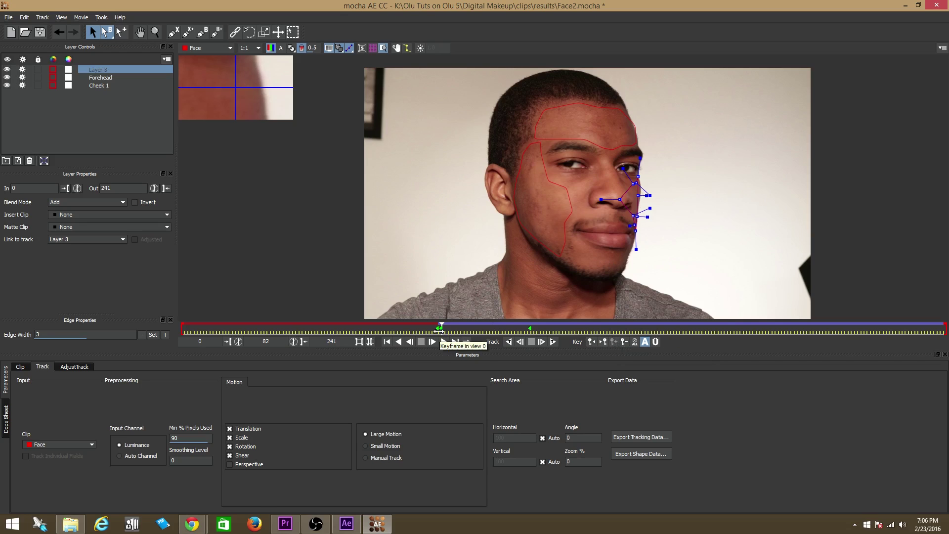
left_click_drag(437, 332, 435, 333)
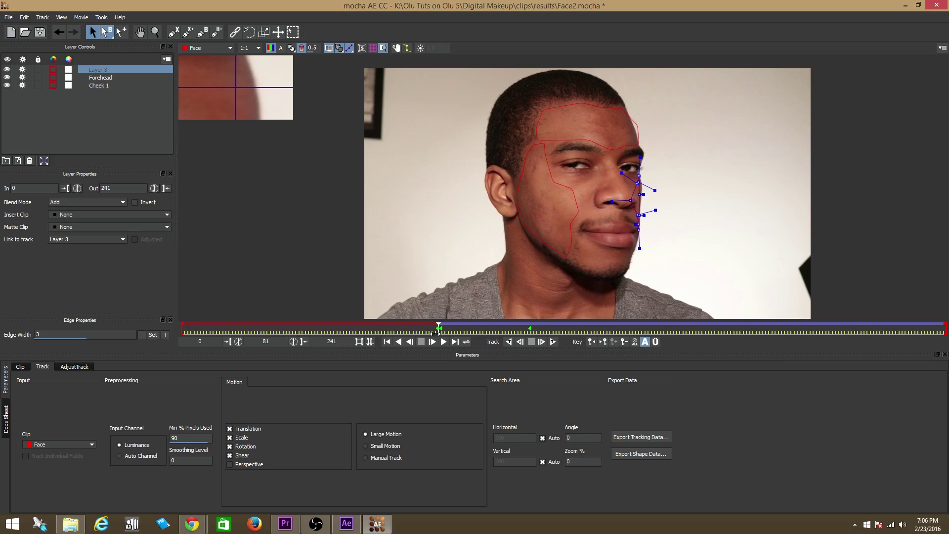
- At frame 81, move the whole far-cheek spline off the face into the background
left_click_drag(643, 194, 695, 183)
left_click(436, 330)
left_click_drag(437, 332, 440, 331)
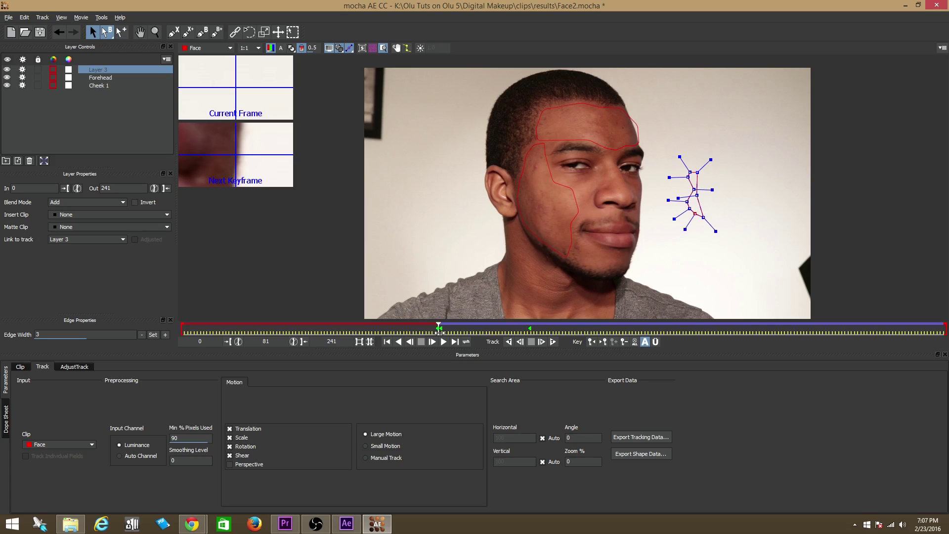
- At frame 82, reshape the far-cheek spline's points along the face edge from nose to jaw
left_click_drag(439, 331, 441, 331)
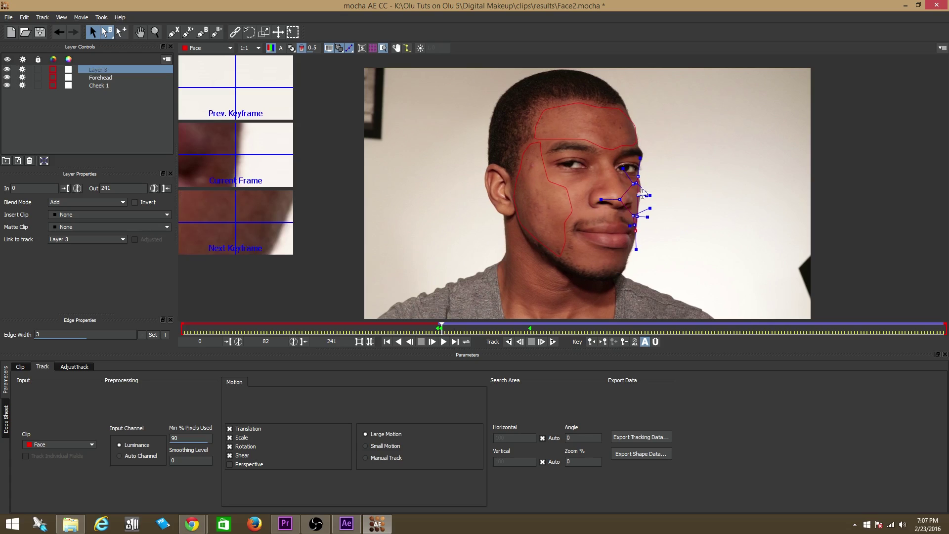
left_click_drag(637, 195, 635, 227)
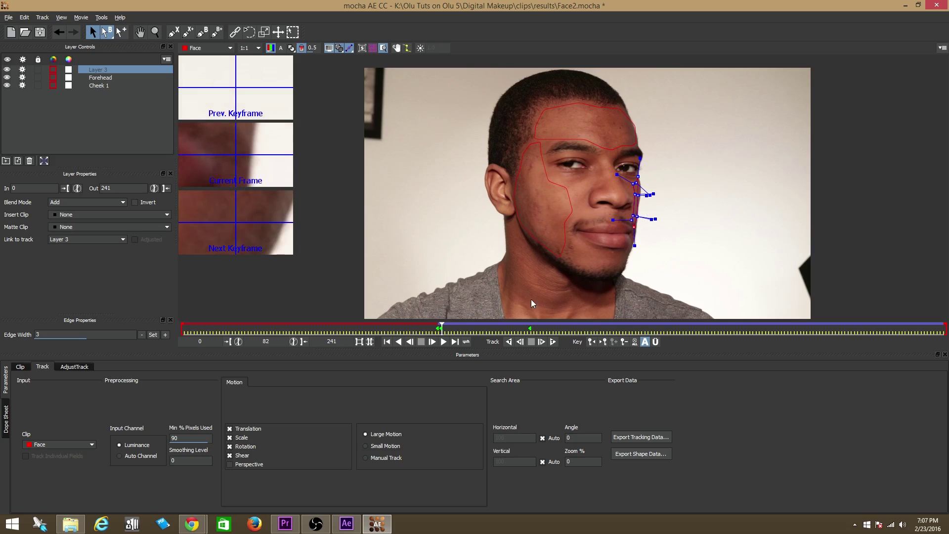
left_click_drag(445, 328, 520, 243)
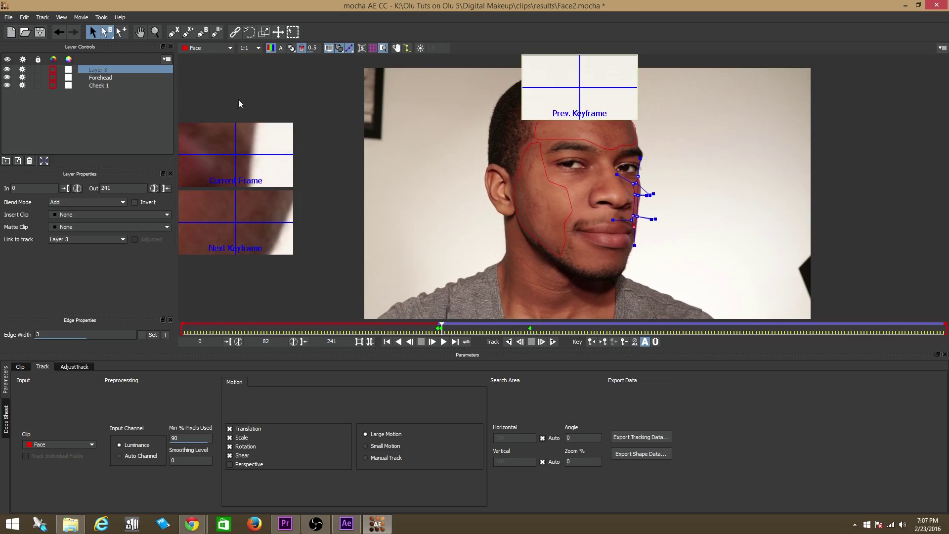
- Rename Layer 3 as Cheek 2
double_click(98, 71)
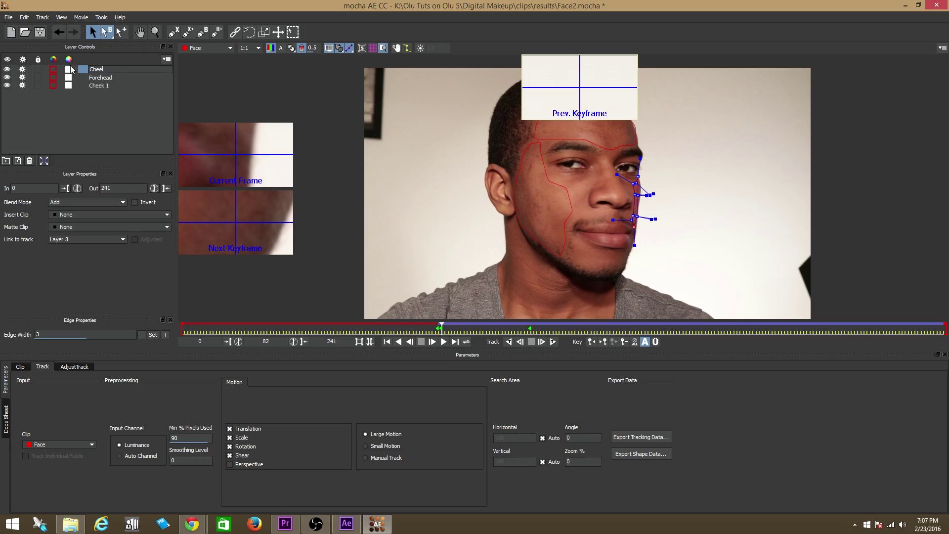
left_click(79, 69)
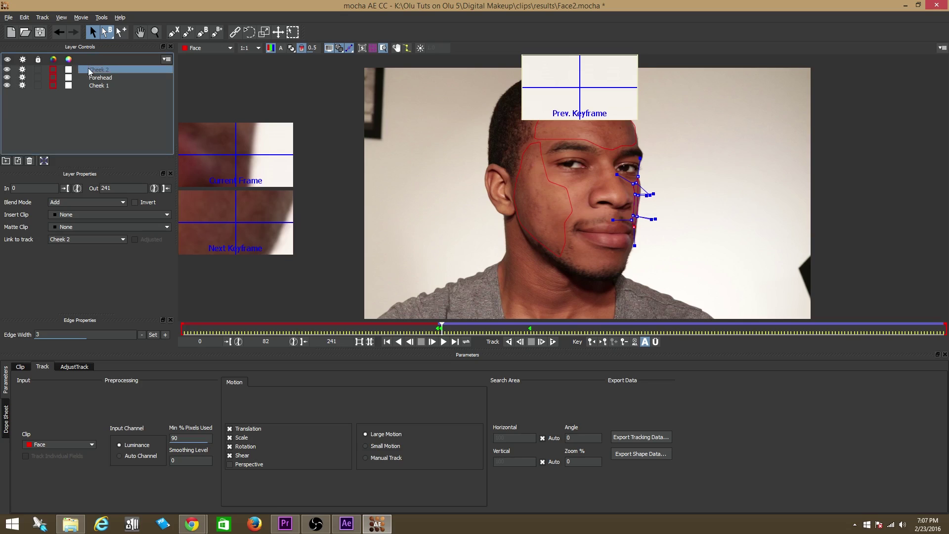
left_click(575, 327)
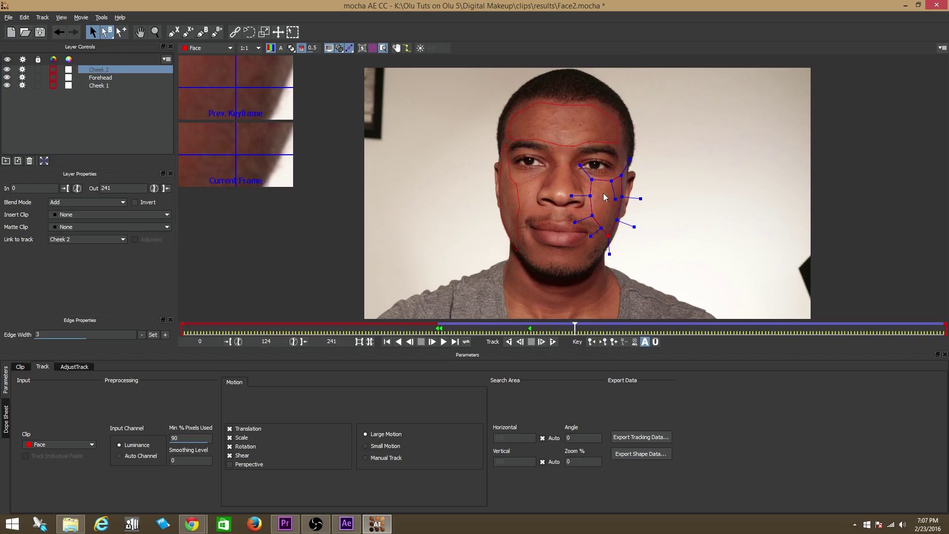
- Select the Cheek 1 layer, review its track, and adjust its inner spline points midway through the head turn
left_click(96, 86)
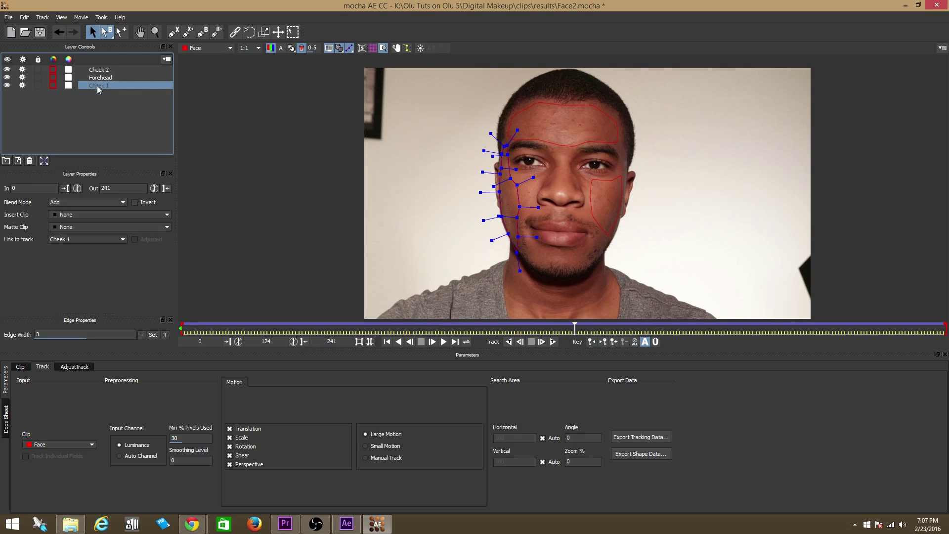
left_click(267, 327)
left_click(213, 331)
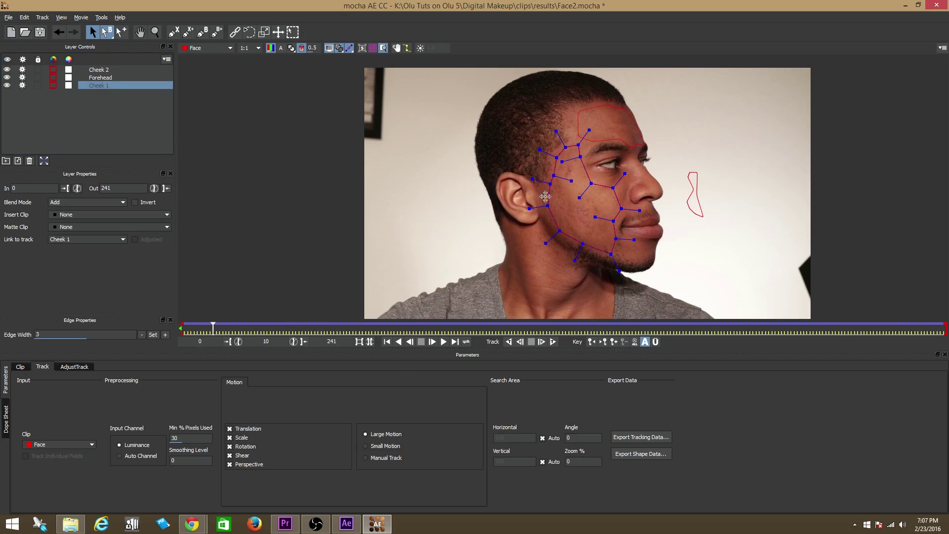
left_click_drag(213, 329, 575, 341)
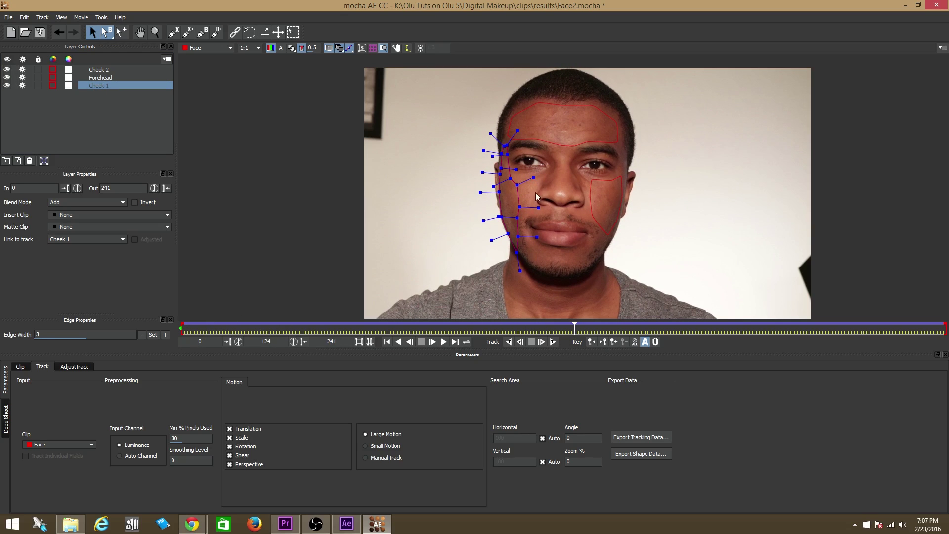
left_click(432, 330)
left_click_drag(436, 329, 480, 322)
left_click_drag(529, 174, 546, 197)
- Reposition Cheek 1's inner spline point beneath the eye at frame 81, near frame 125 and at frame 103
left_click_drag(480, 330, 438, 334)
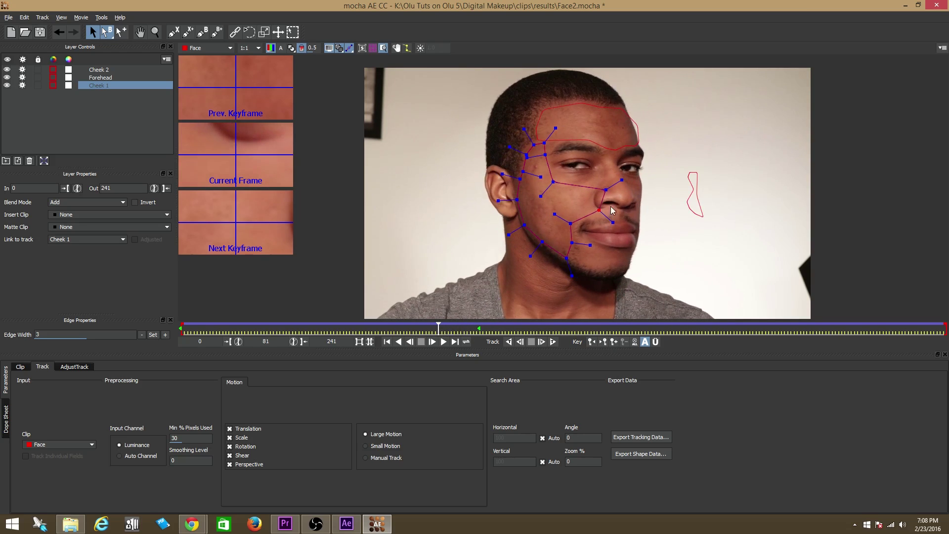
left_click_drag(606, 189, 581, 209)
left_click_drag(438, 330, 580, 326)
left_click_drag(528, 186, 534, 182)
left_click_drag(577, 327, 508, 342)
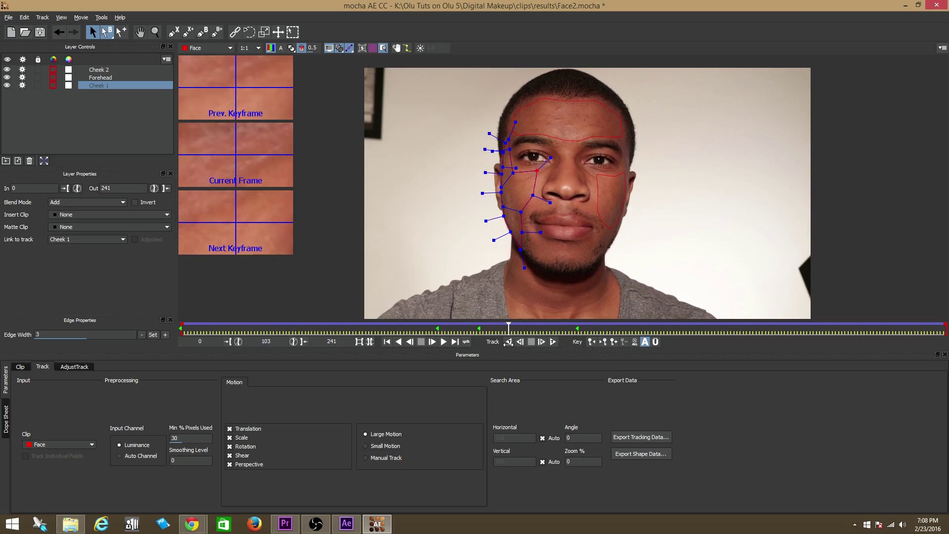
left_click_drag(538, 165, 533, 174)
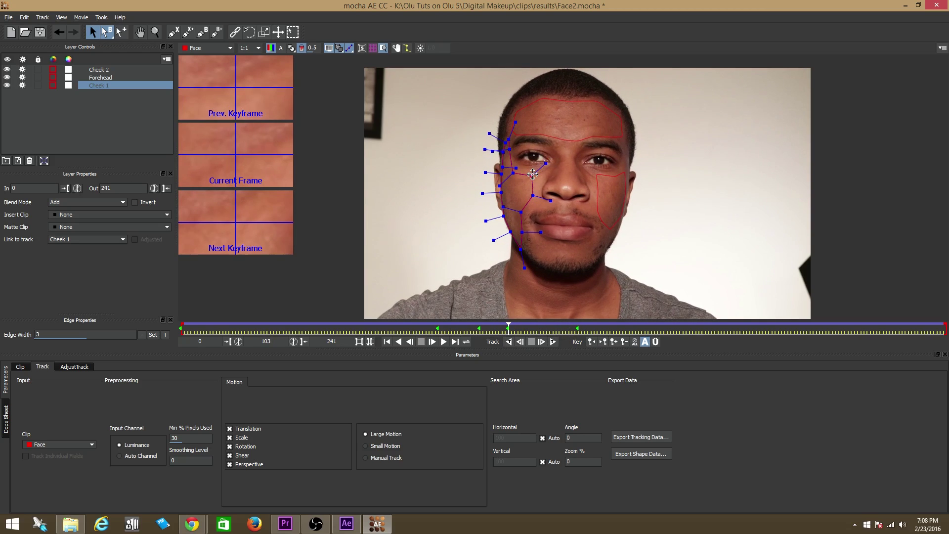
- Examine how the three face splines follow the head turn and the frontal view through frame 164
left_click_drag(506, 331, 477, 331)
left_click(62, 119)
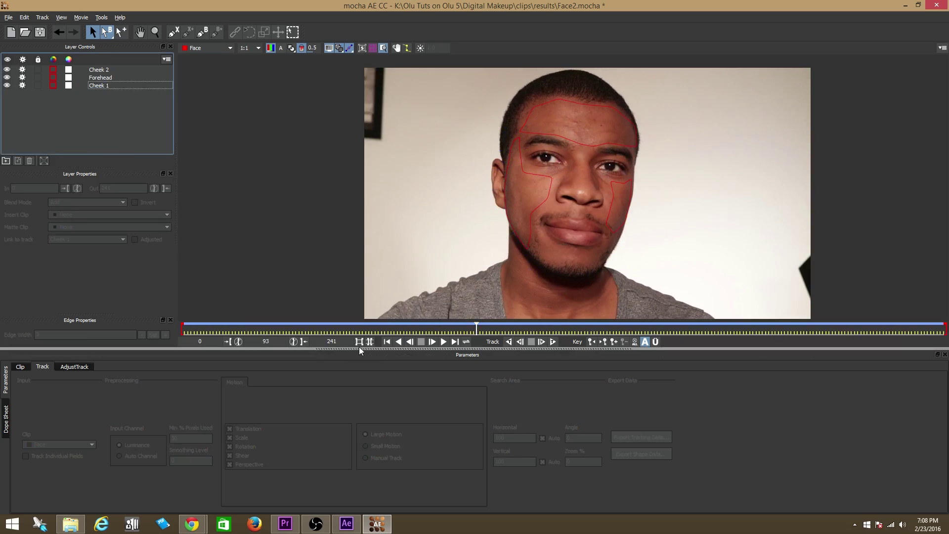
left_click(438, 330)
left_click(198, 331)
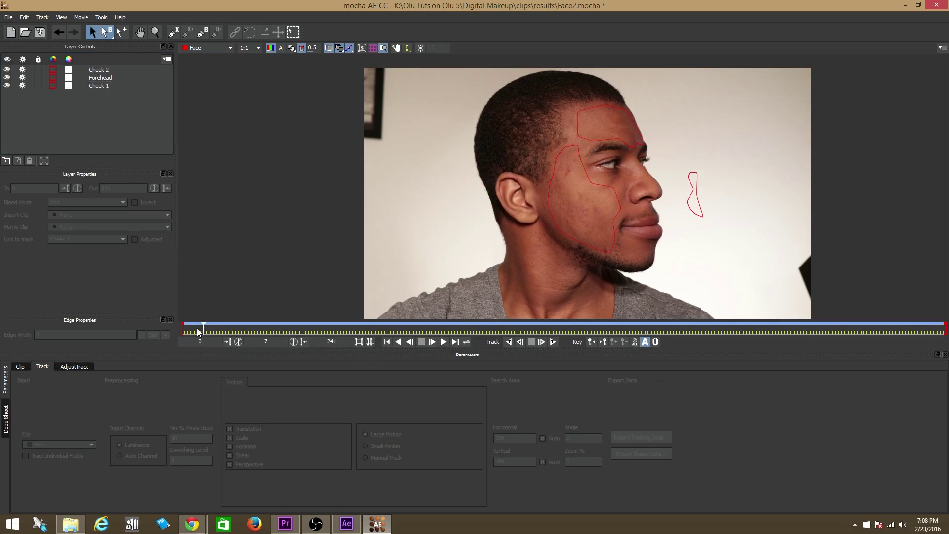
left_click_drag(201, 328, 581, 327)
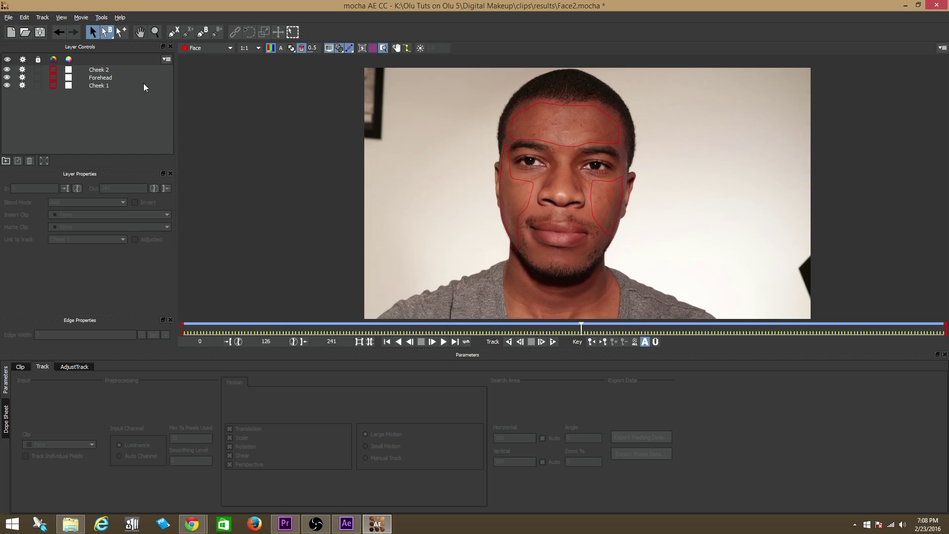
left_click(97, 86)
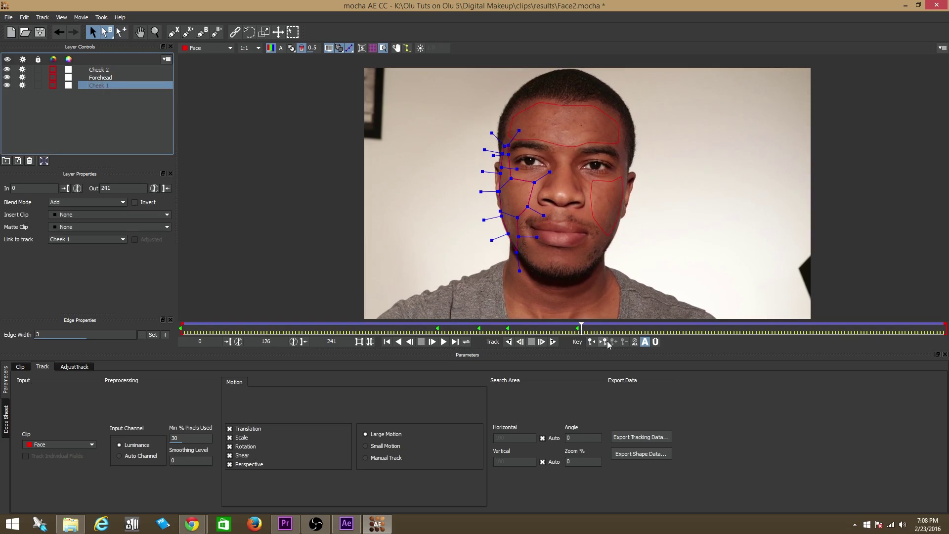
left_click_drag(581, 328, 704, 359)
left_click(112, 117)
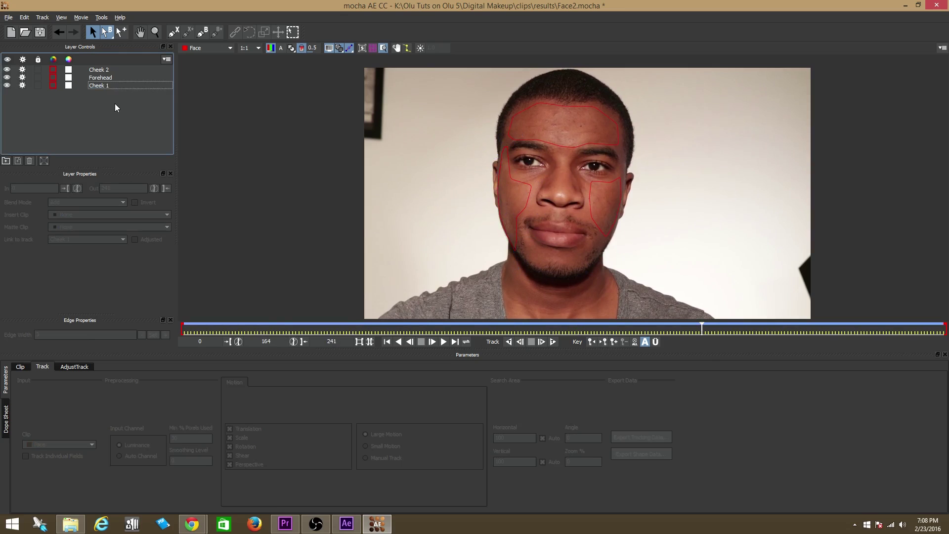
- At frame 0, copy only the Cheek 1 layer's shape data to the clipboard in the mocha shape data for AE format
left_click(95, 87)
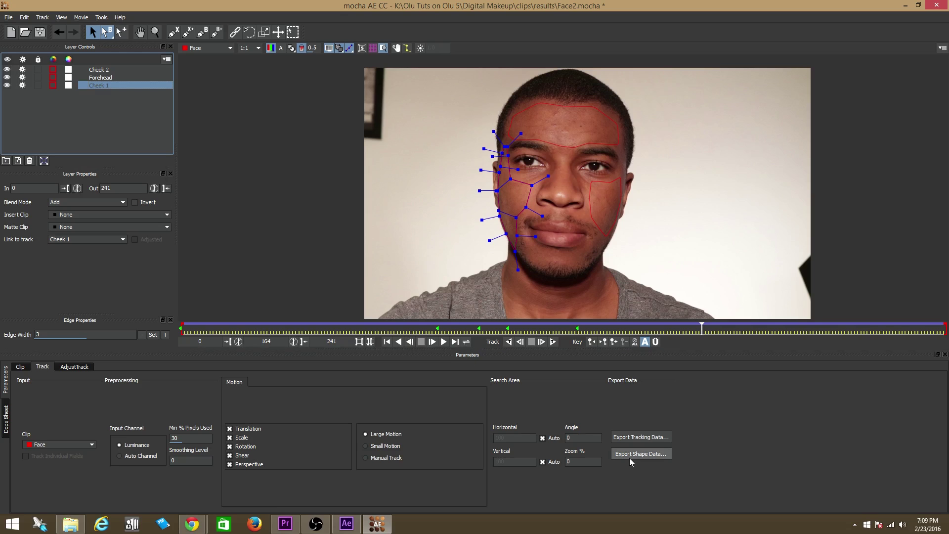
left_click_drag(702, 328, 164, 329)
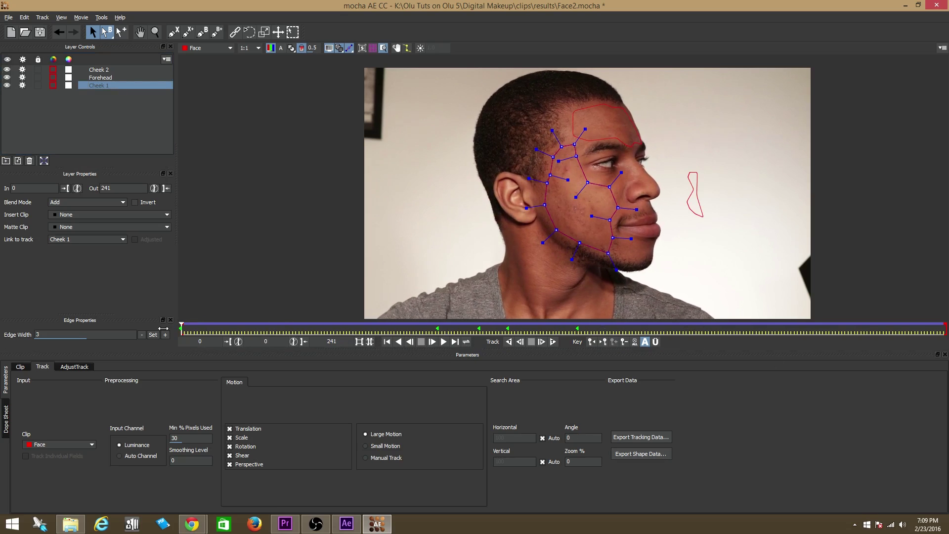
left_click(635, 456)
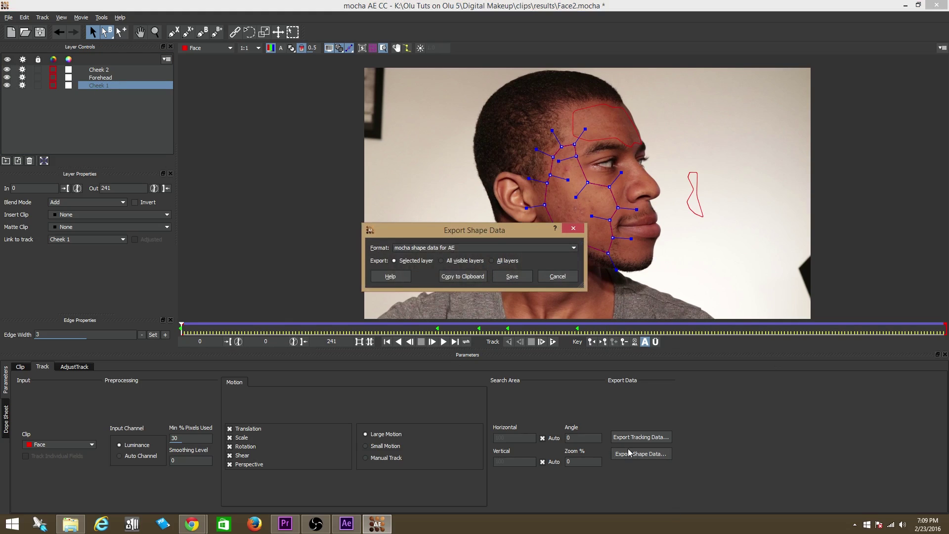
left_click(463, 277)
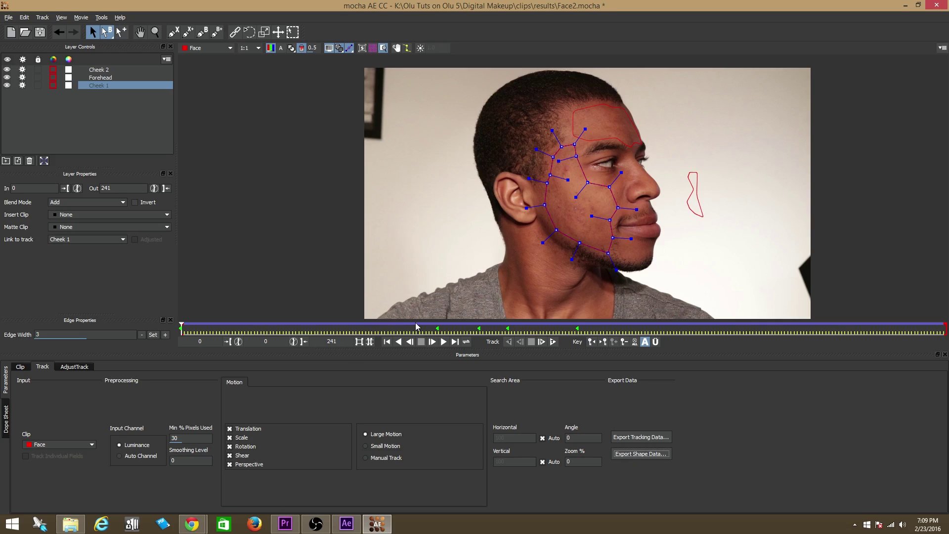
- Switch to After Effects and paste the copied Cheek 1 mocha mask onto Adjustment Layer 1 at 0:00:00:00
left_click(343, 523)
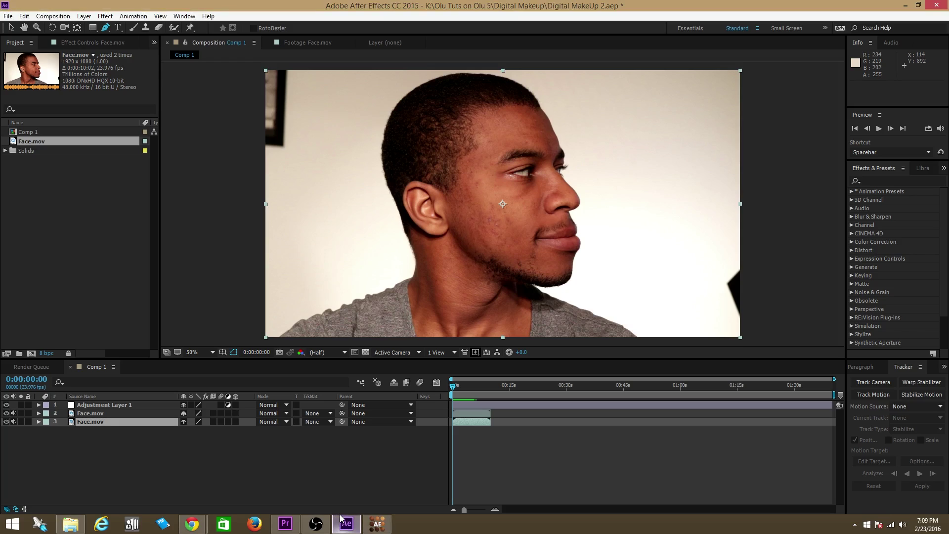
left_click(107, 404)
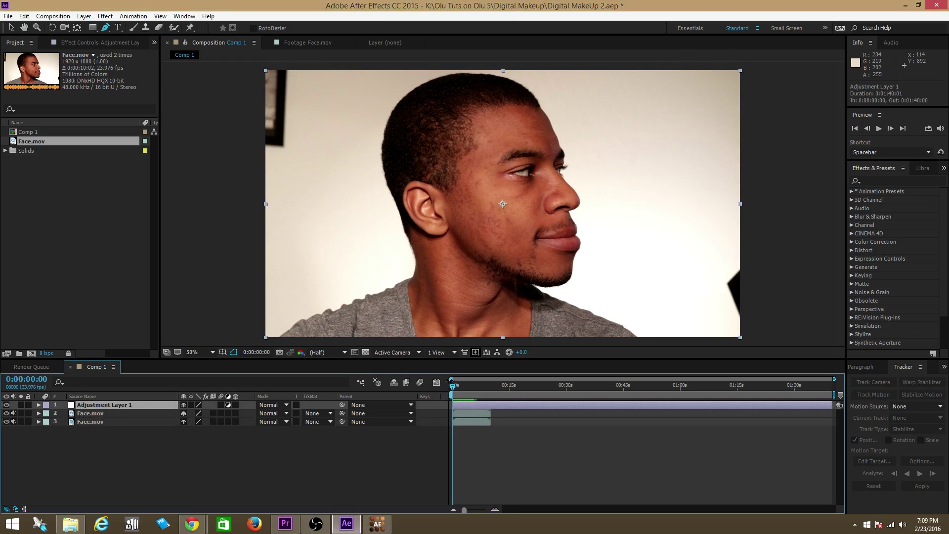
mouse_move(454, 389)
left_mouse_down()
mouse_move(480, 387)
mouse_move(443, 393)
left_mouse_up()
left_click(377, 523)
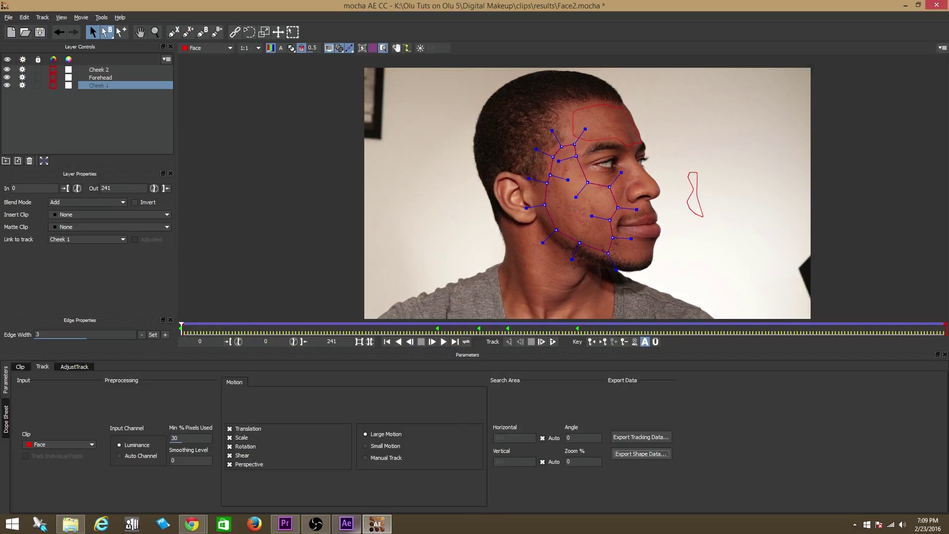
left_click(347, 524)
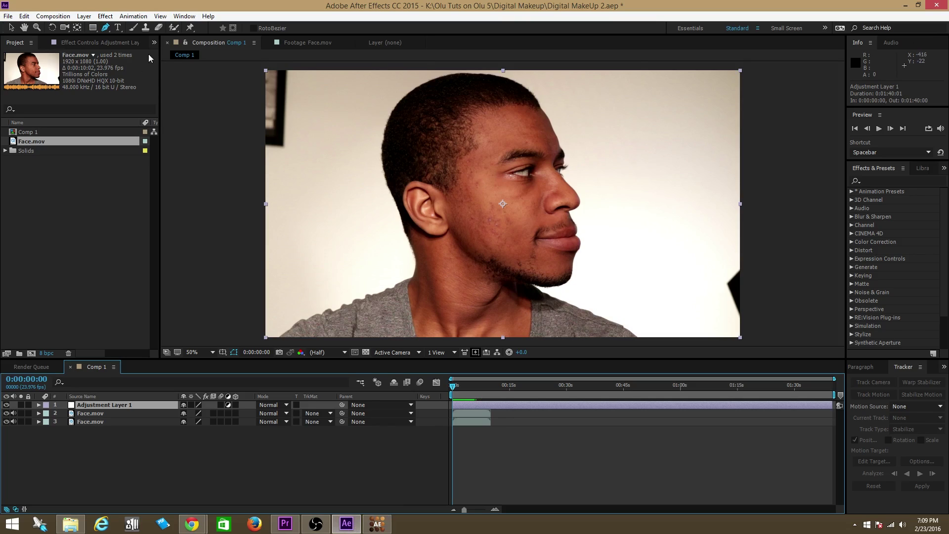
left_click(23, 16)
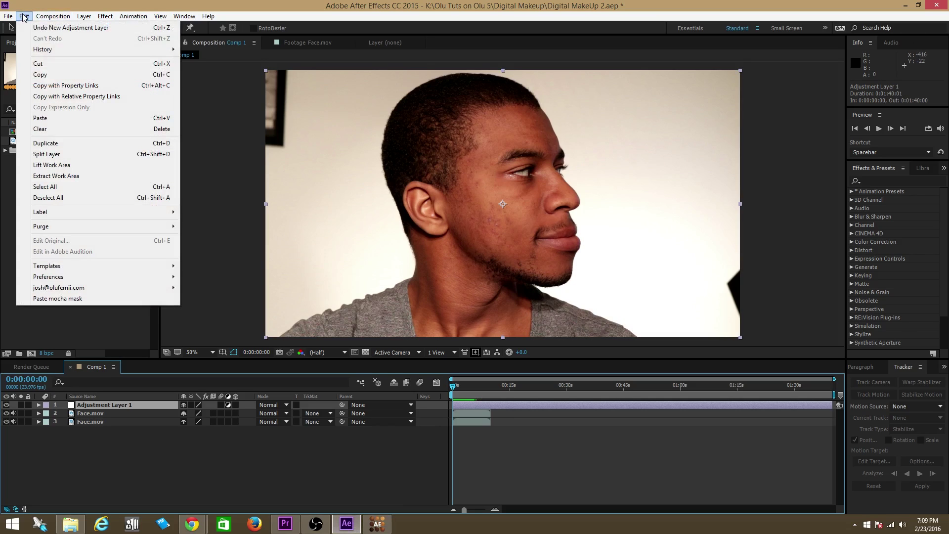
left_click(82, 299)
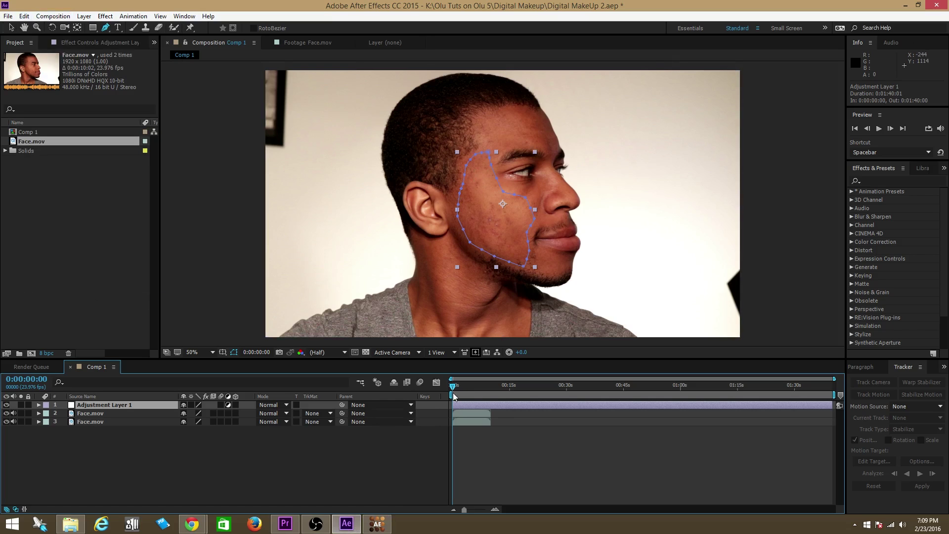
- Examine how the Cheek 1 mask follows the face and inspect its Mask Path keyframes, ending back at 0:00:00:00
mouse_move(453, 392)
left_mouse_down()
mouse_move(482, 390)
mouse_move(457, 390)
left_mouse_up()
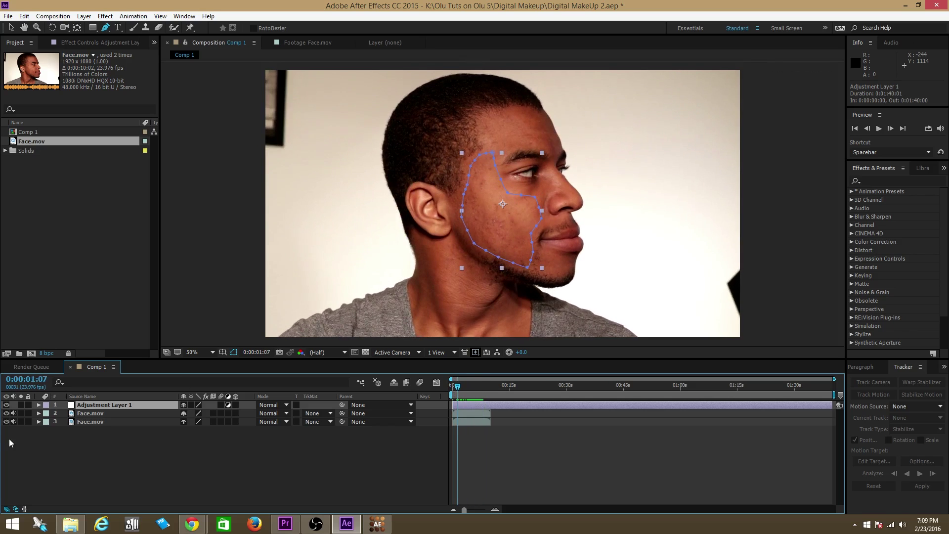
left_click(38, 405)
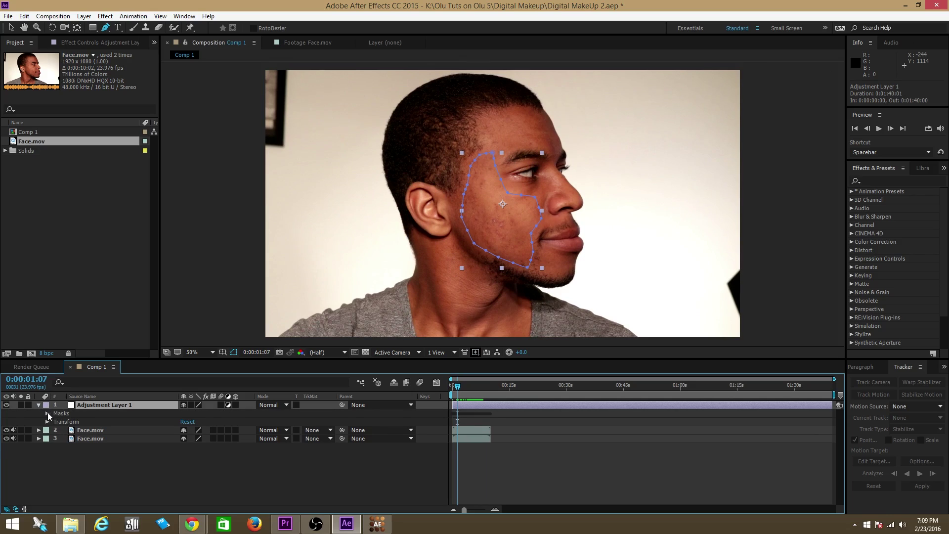
left_click(47, 413)
left_click(77, 422)
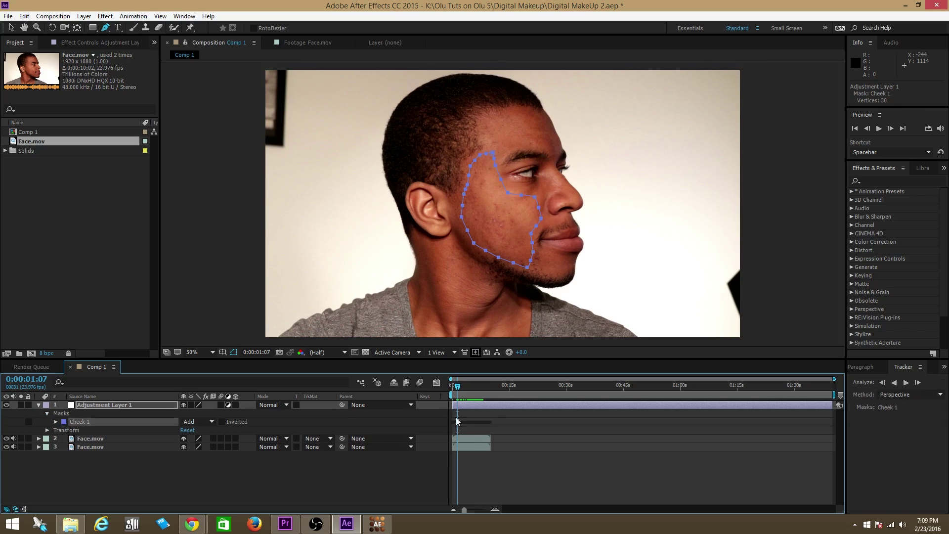
left_click(56, 421)
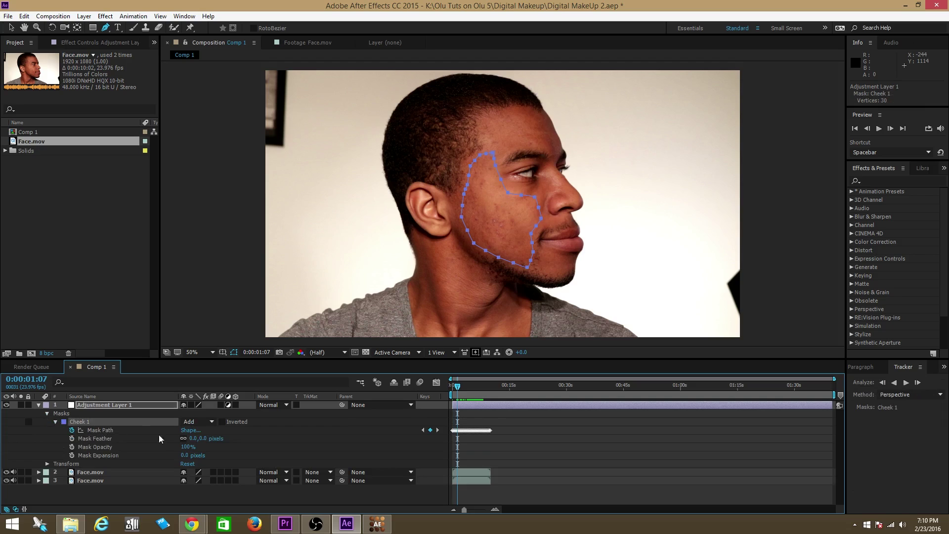
left_click_drag(458, 386, 463, 386)
left_click_drag(468, 384, 447, 393)
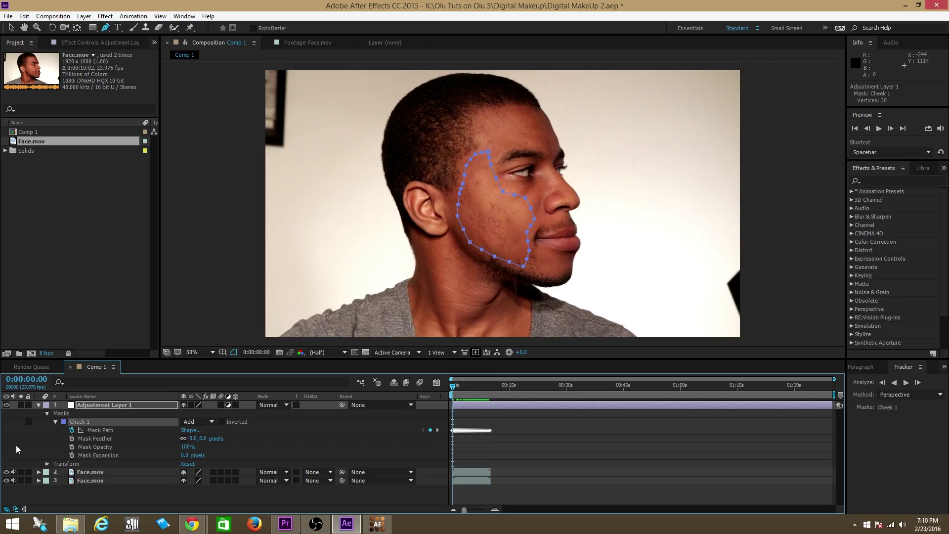
left_click(38, 405)
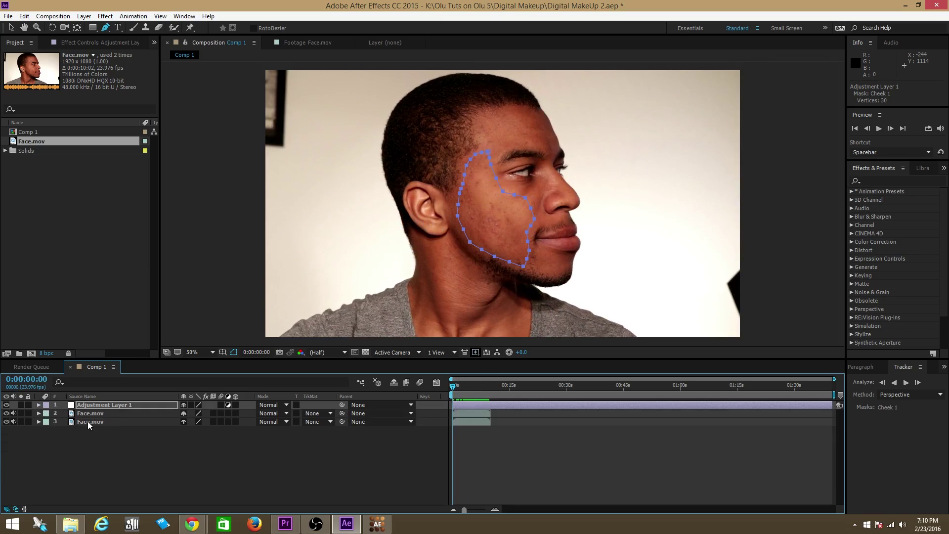
- Switch to mocha AE and copy only the Forehead layer's shape data to the clipboard at frame 0, as mocha shape data for AE
left_click(377, 524)
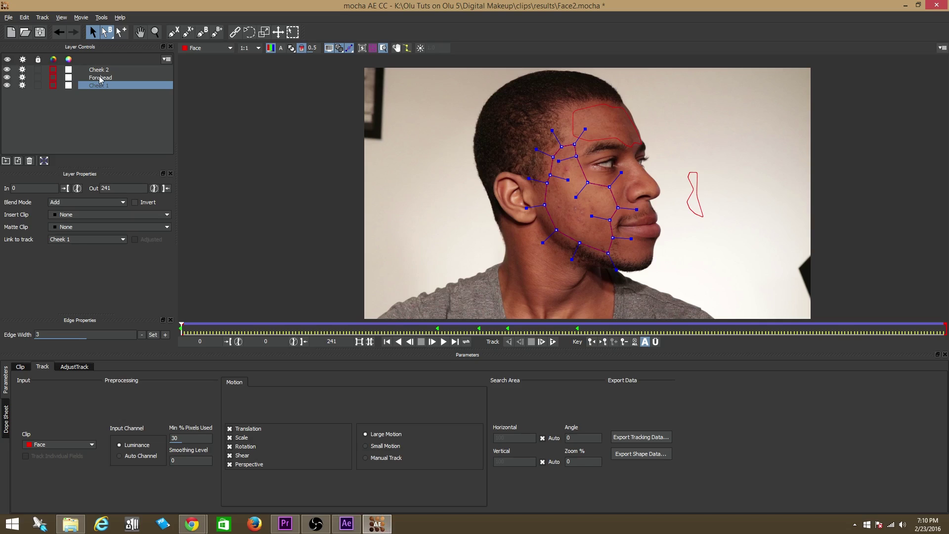
left_click(101, 78)
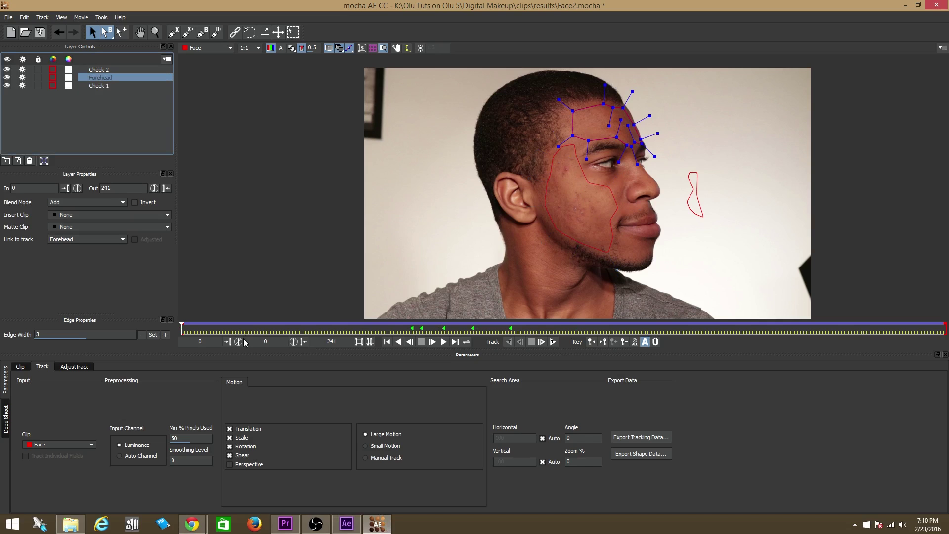
left_click_drag(182, 329, 164, 339)
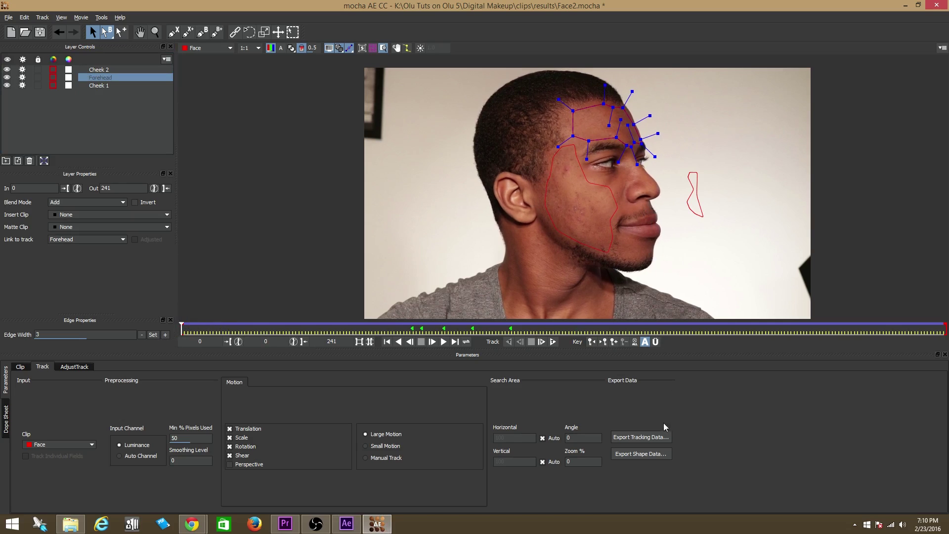
left_click(644, 453)
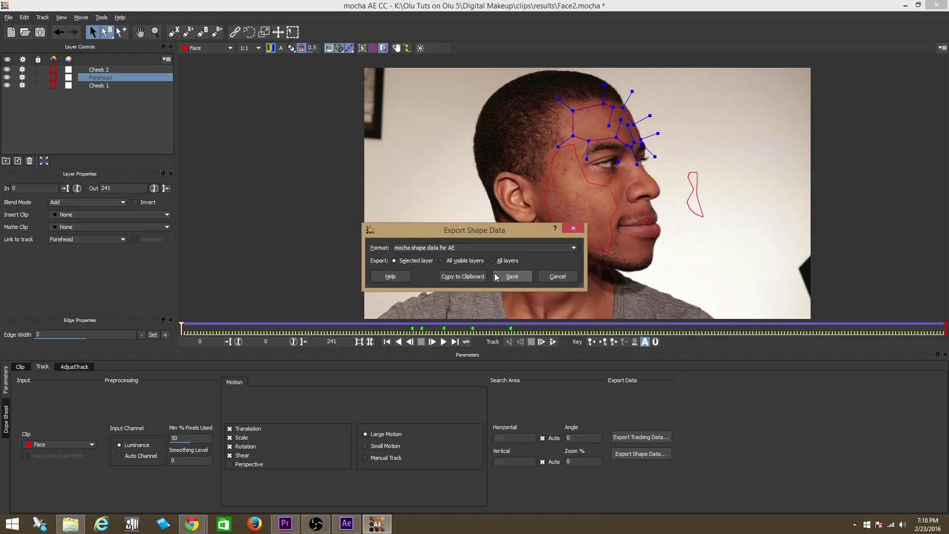
left_click(471, 276)
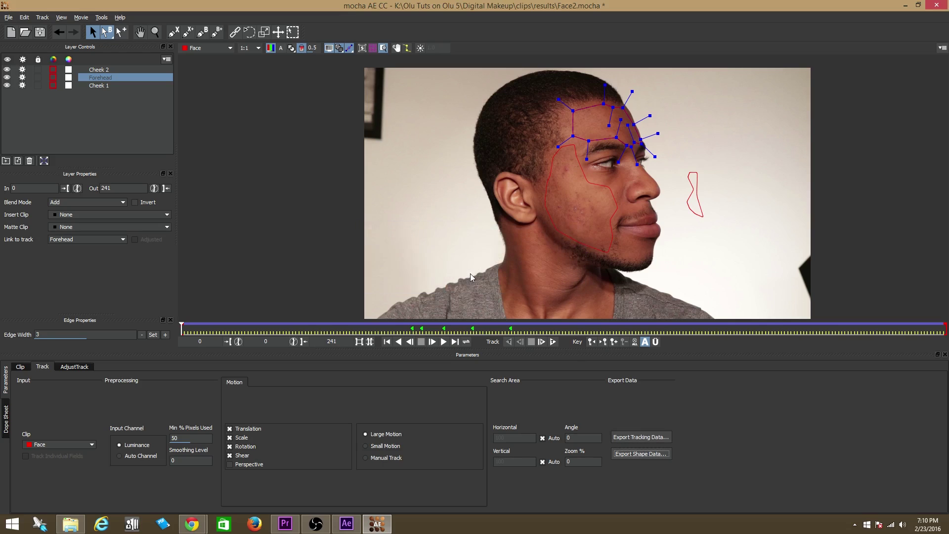
- Back in After Effects, paste the Forehead mocha mask onto Adjustment Layer 1 at 0:00:00:00
mouse_move(349, 527)
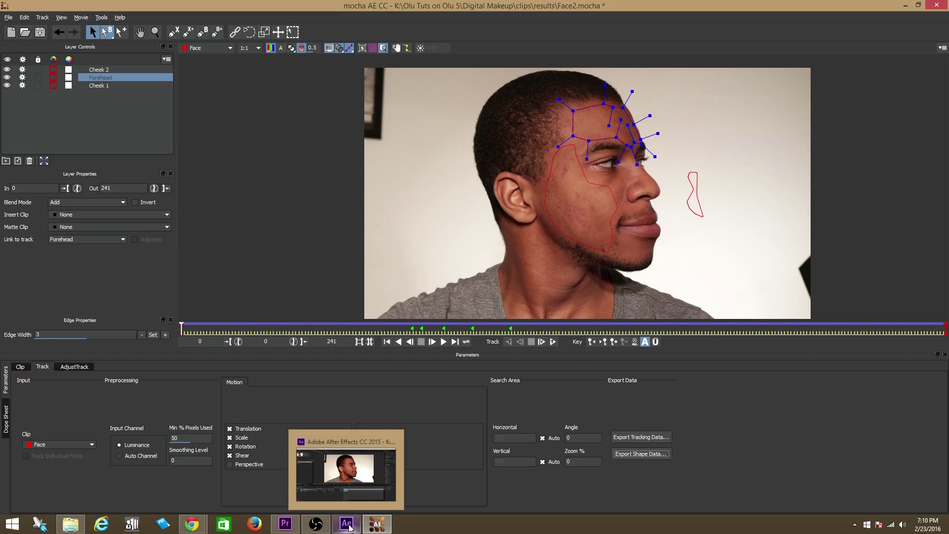
left_click(349, 527)
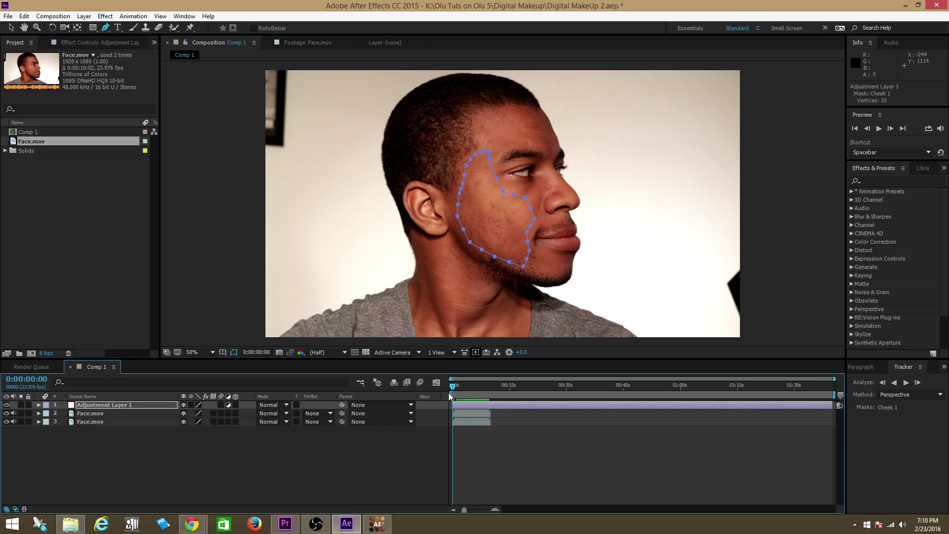
mouse_move(454, 394)
left_mouse_down()
mouse_move(463, 388)
mouse_move(444, 391)
mouse_move(453, 395)
left_mouse_up()
left_click(121, 406)
left_click(22, 16)
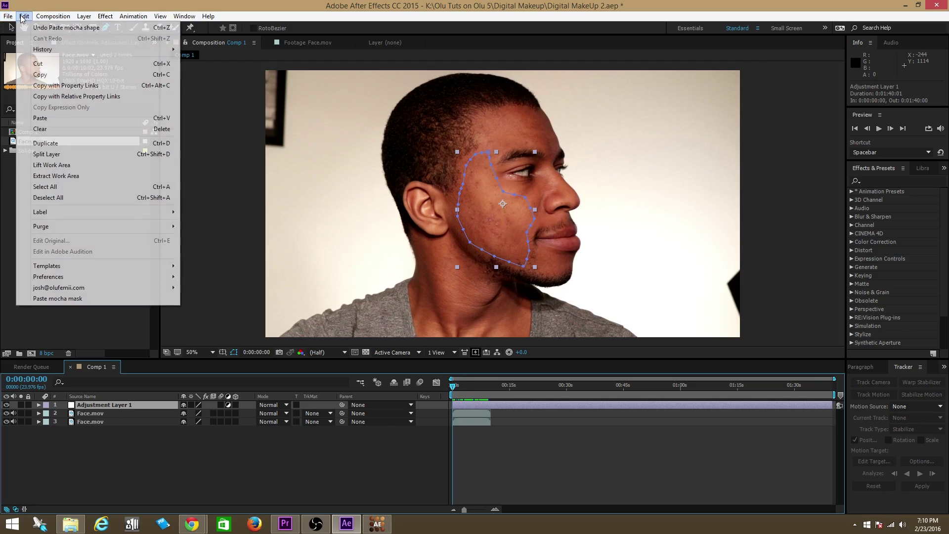
left_click(66, 299)
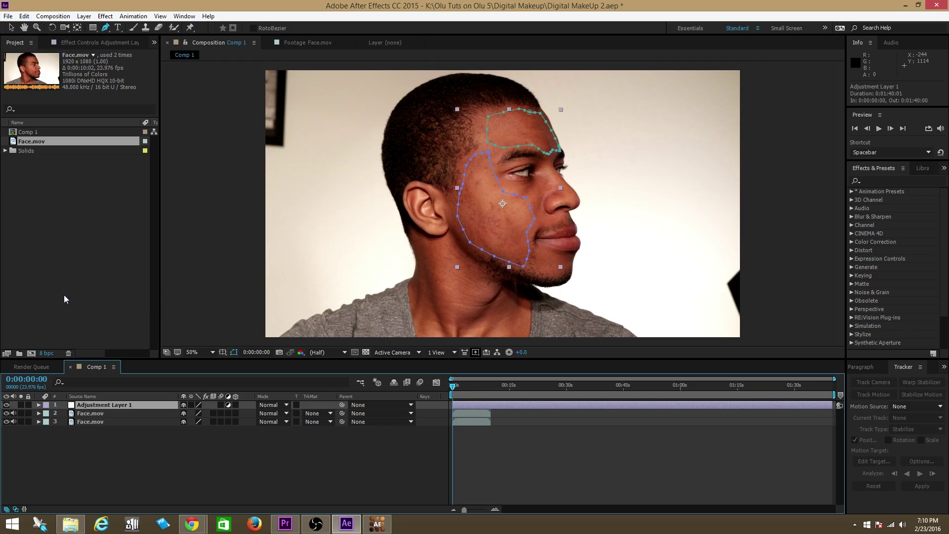
- Inspect the Cheek 1 and Forehead mask properties and review both masks over the head turn up to 0:00:05:05
left_click(39, 404)
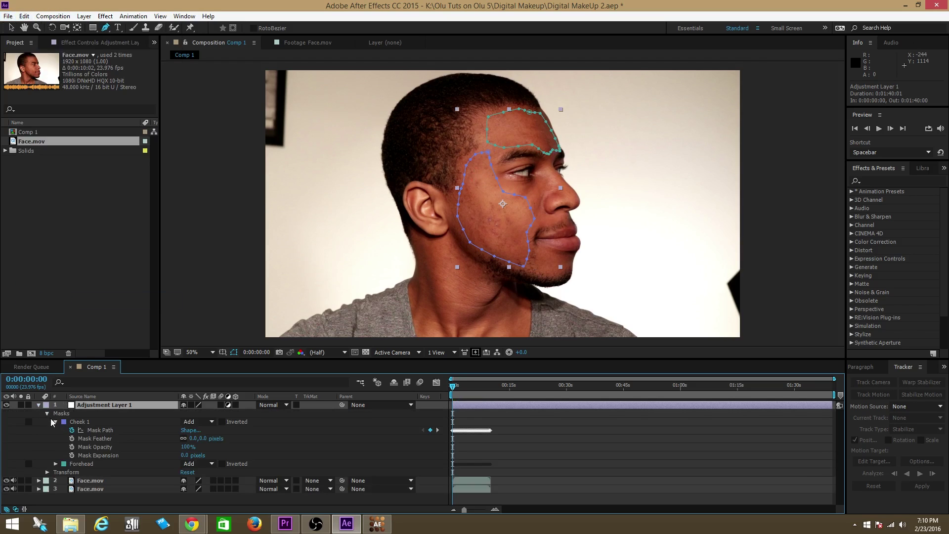
left_click(55, 464)
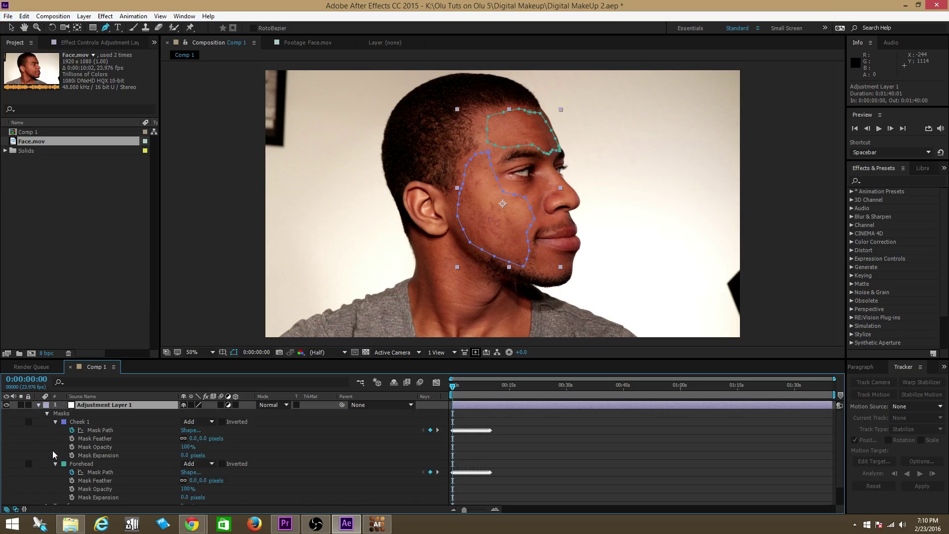
scroll(74, 454, "down", 1)
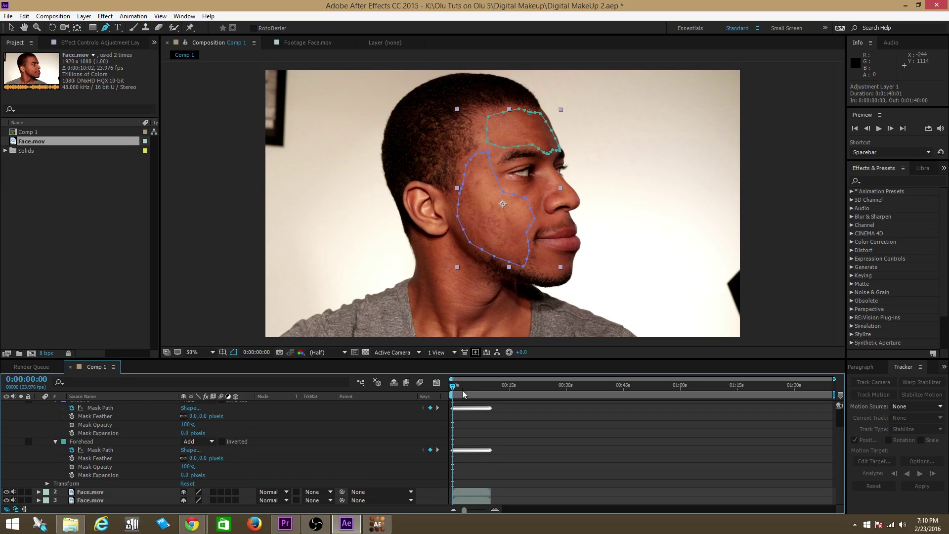
left_click_drag(451, 391, 472, 386)
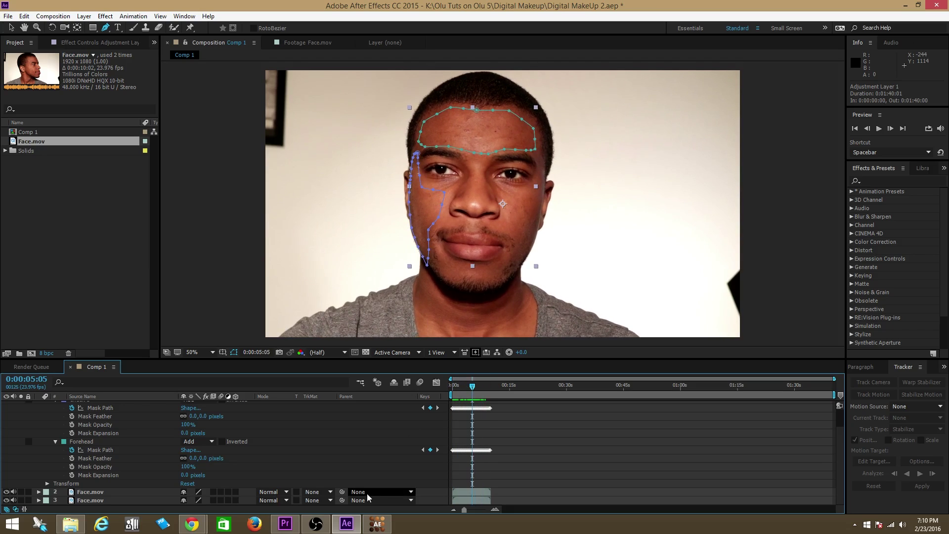
- Switch to mocha AE and copy only the Cheek 2 layer's shape data to the clipboard, as mocha shape data for AE
left_click(378, 524)
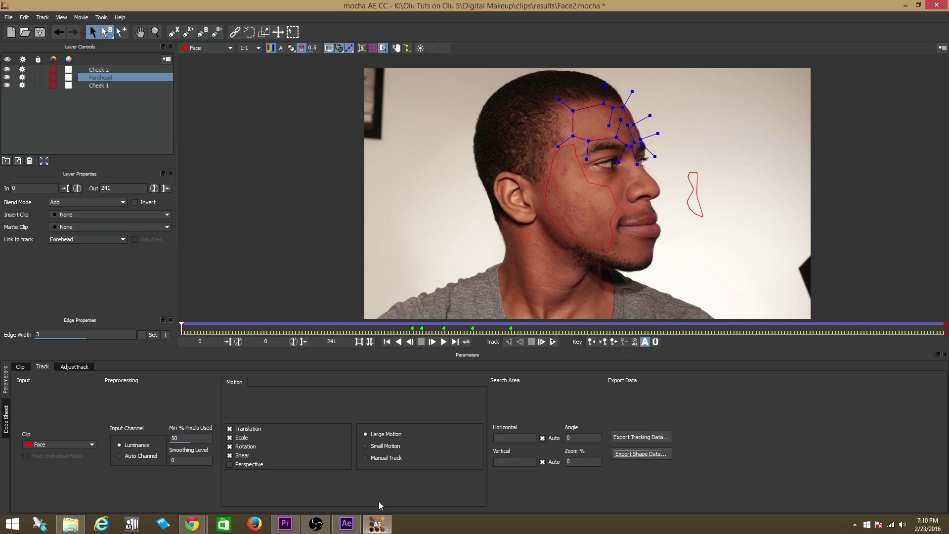
left_click(102, 70)
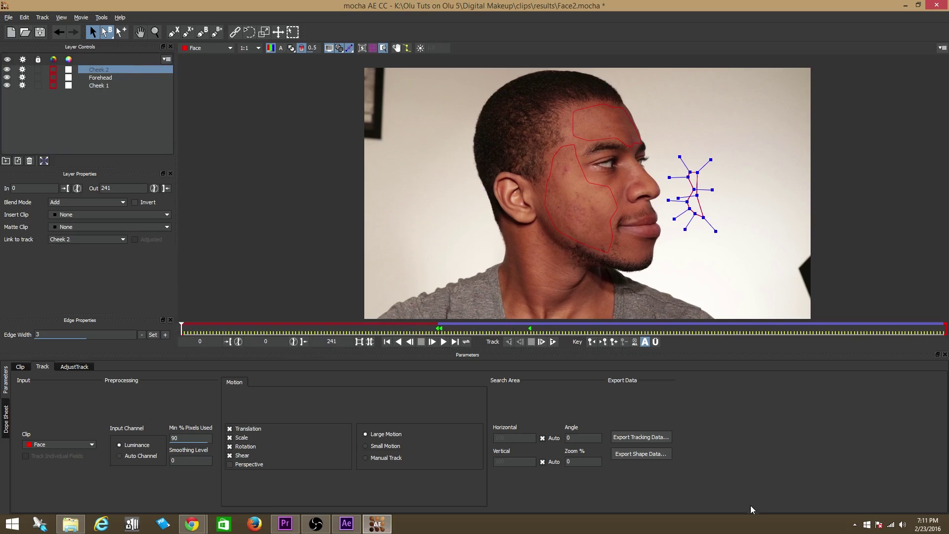
left_click(633, 454)
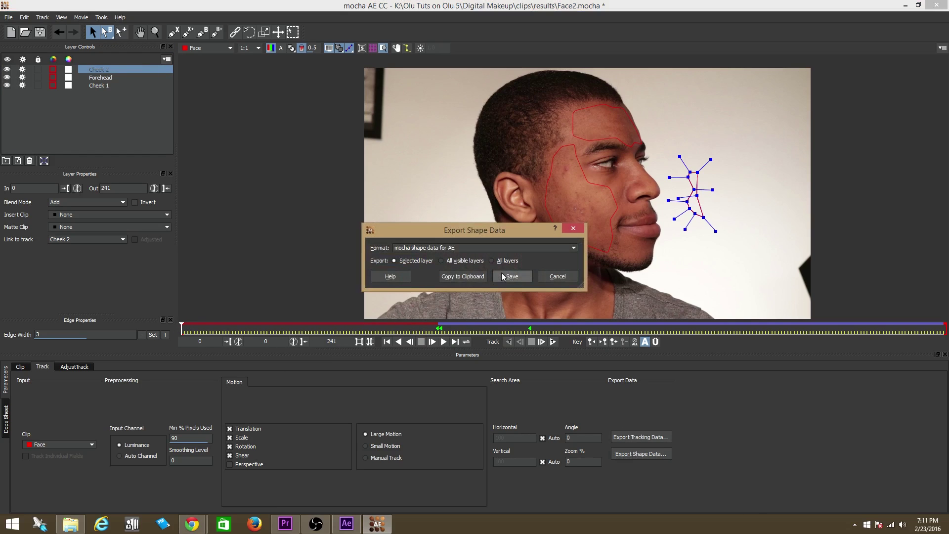
left_click(465, 277)
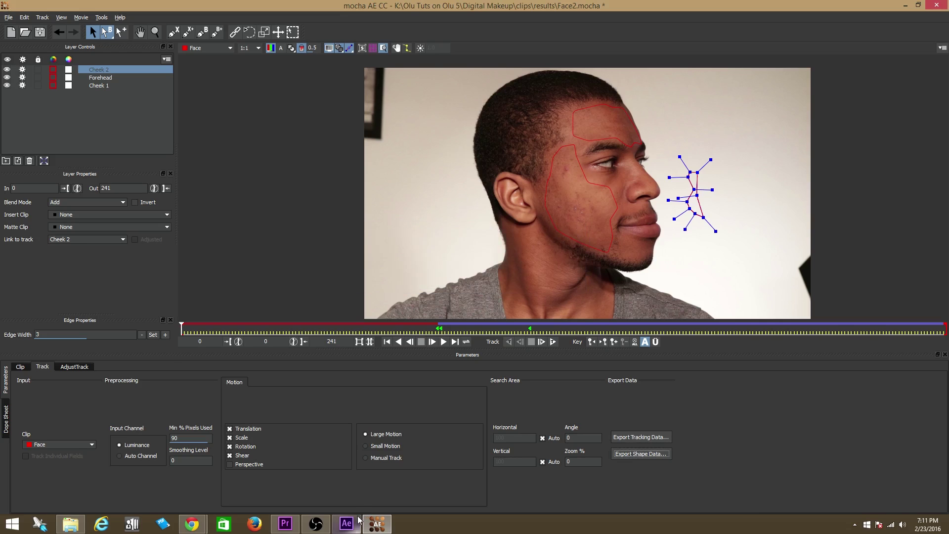
- Back in After Effects, paste the Cheek 2 mocha mask onto Adjustment Layer 1 at 0:00:00:00 and reveal its mask properties
left_click(346, 523)
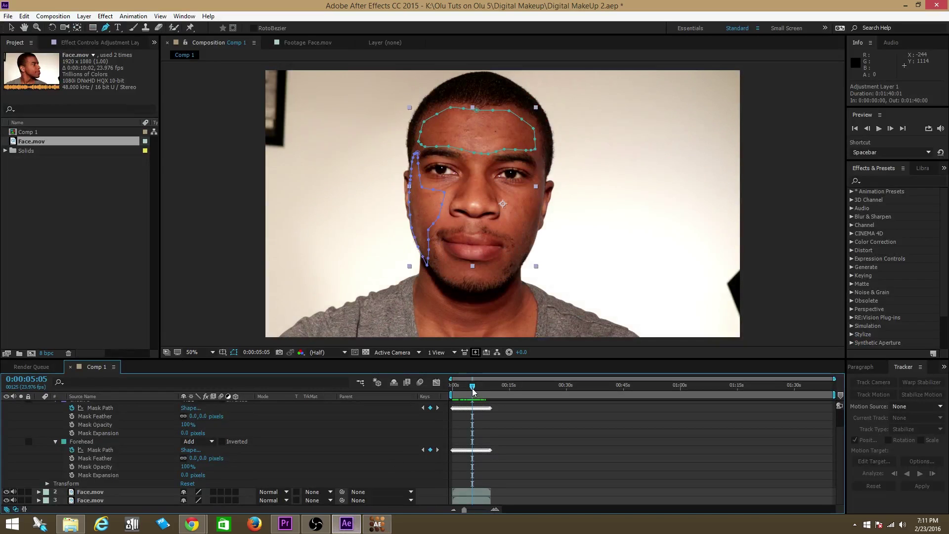
left_click_drag(472, 387, 447, 390)
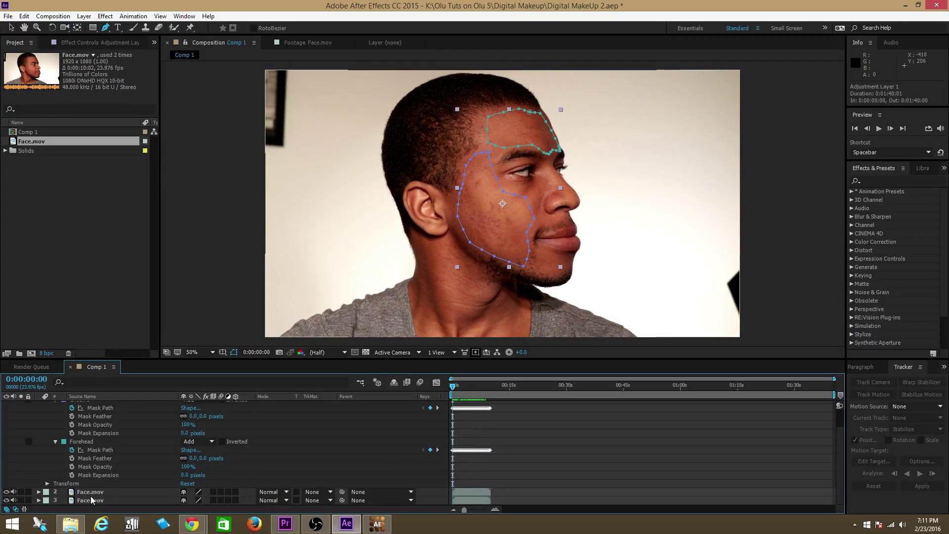
scroll(90, 411, "up", 1)
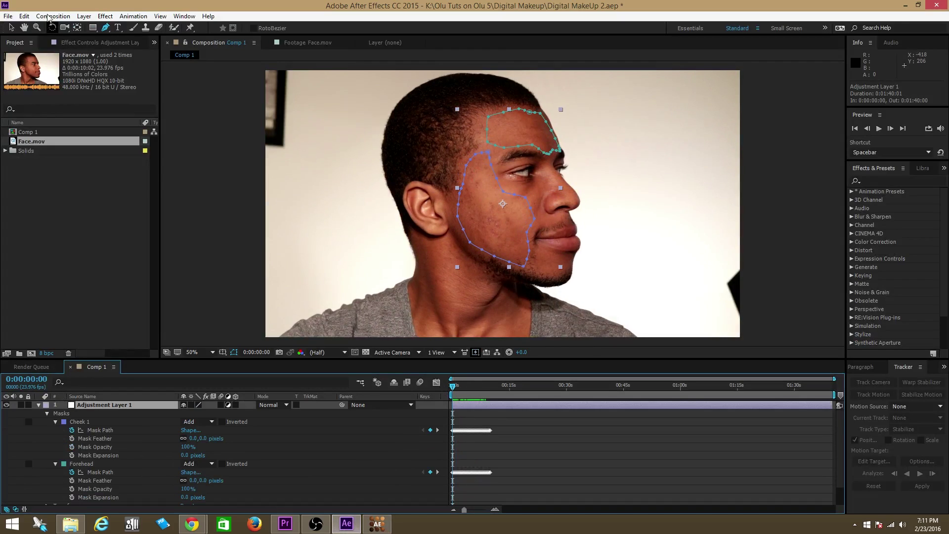
left_click(24, 16)
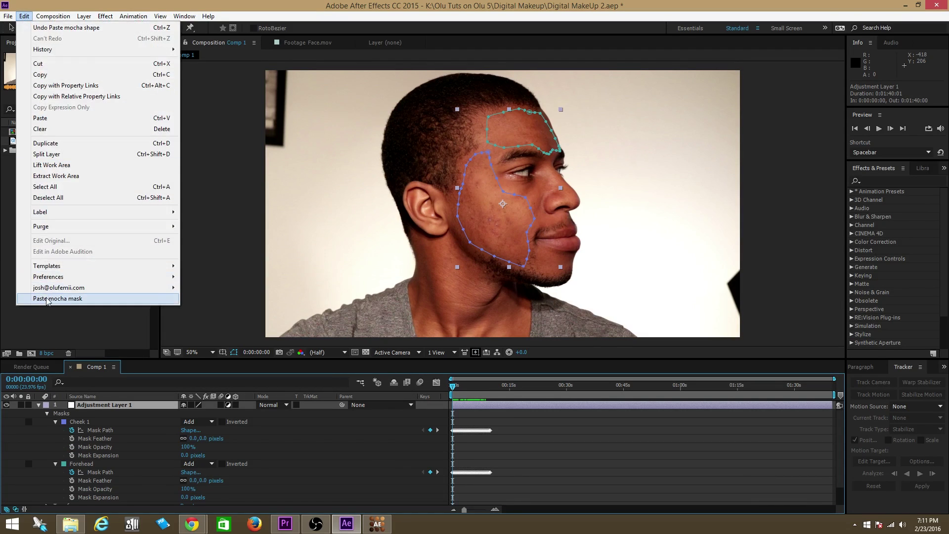
left_click(60, 299)
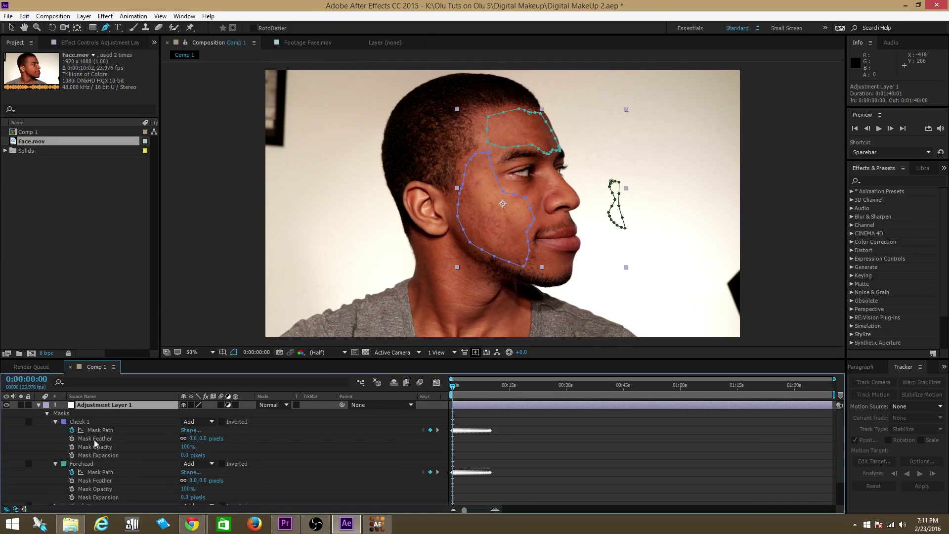
scroll(99, 452, "down", 1)
left_click(55, 475)
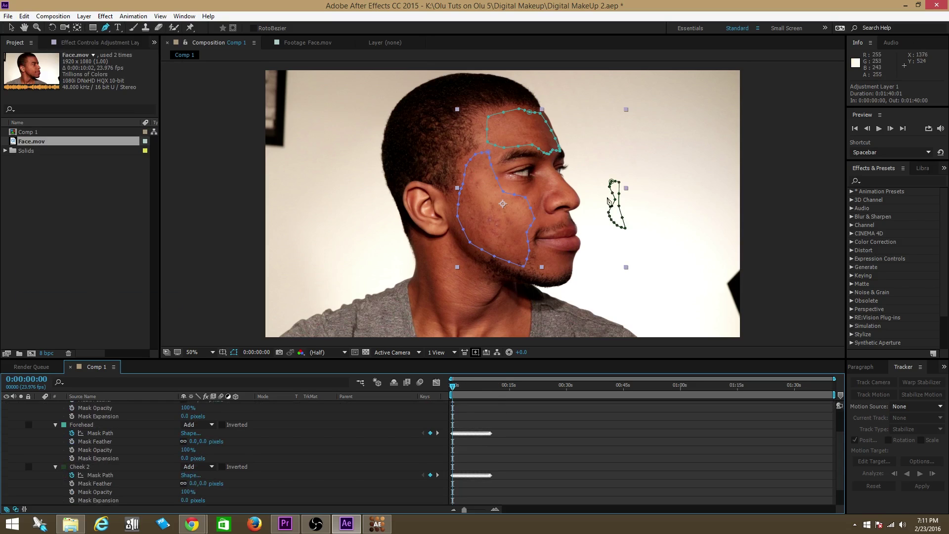
- Check the three masks at 0:00:07:04 and collapse the Masks group of Adjustment Layer 1
left_click_drag(456, 389, 486, 381)
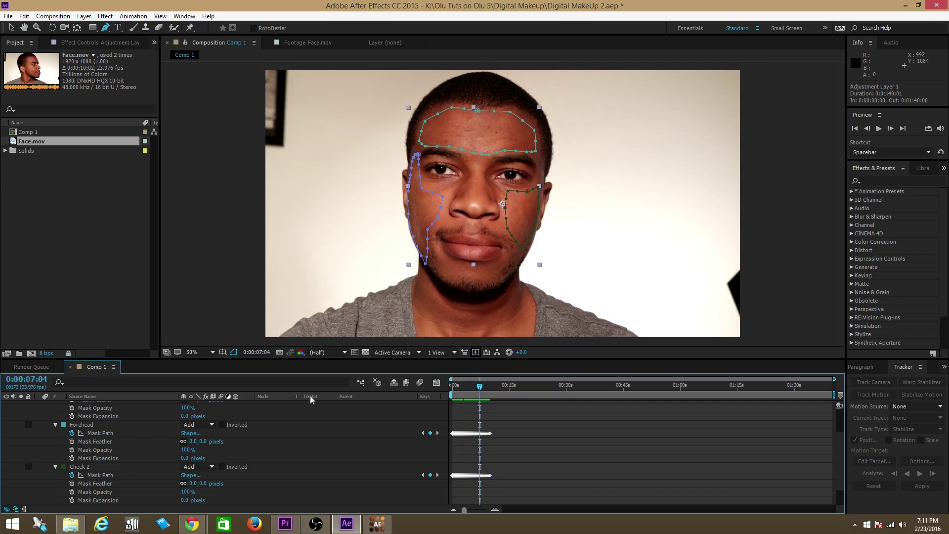
scroll(45, 433, "up", 3)
left_click(47, 413)
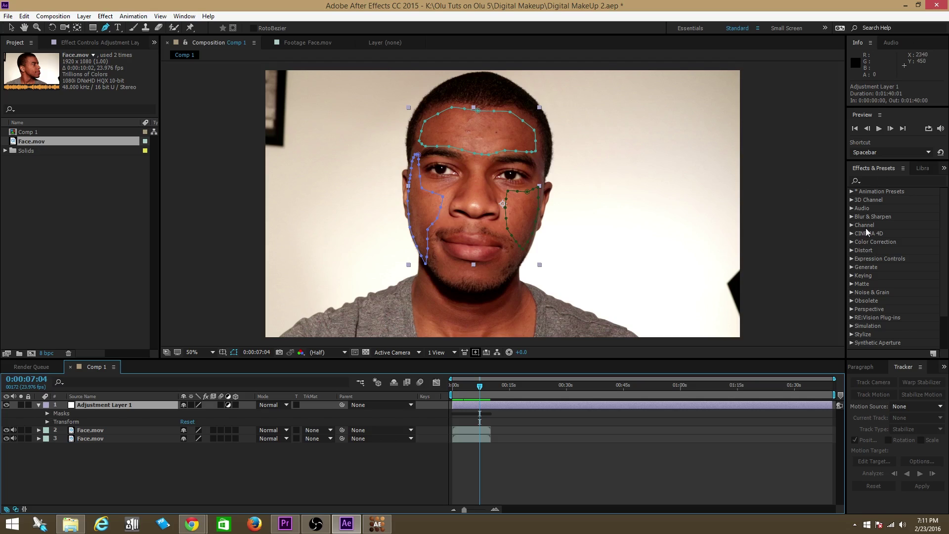
- Search the effects for "blur" and apply Gaussian Blur to Adjustment Layer 1
left_click(870, 180)
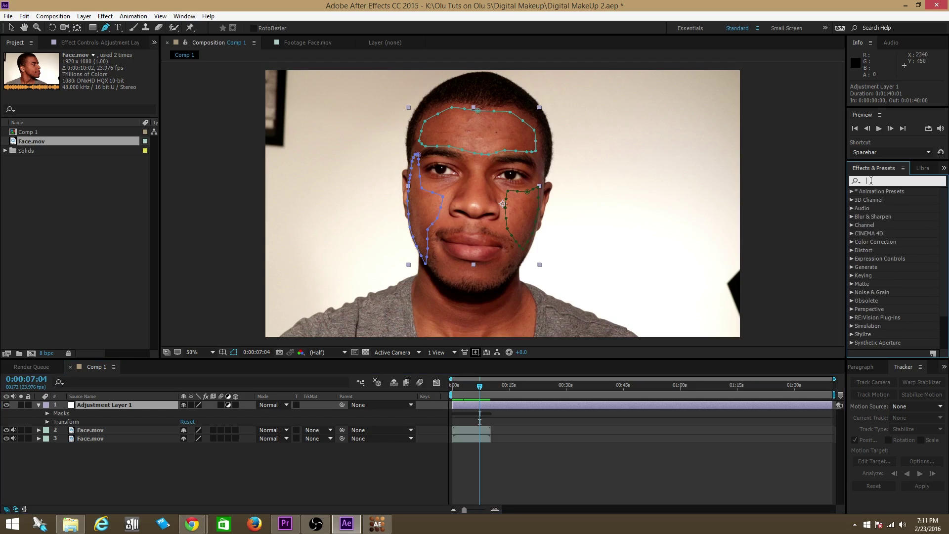
type("blur")
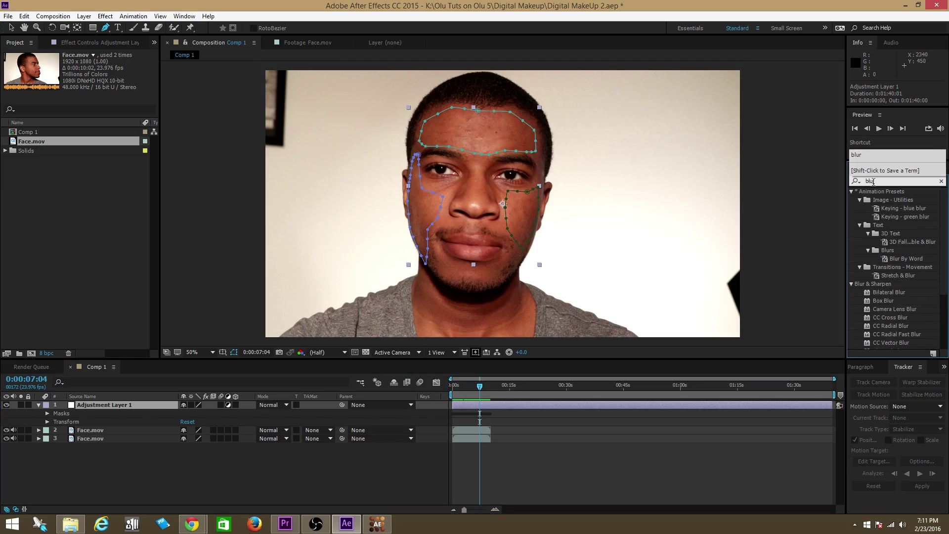
key("Return")
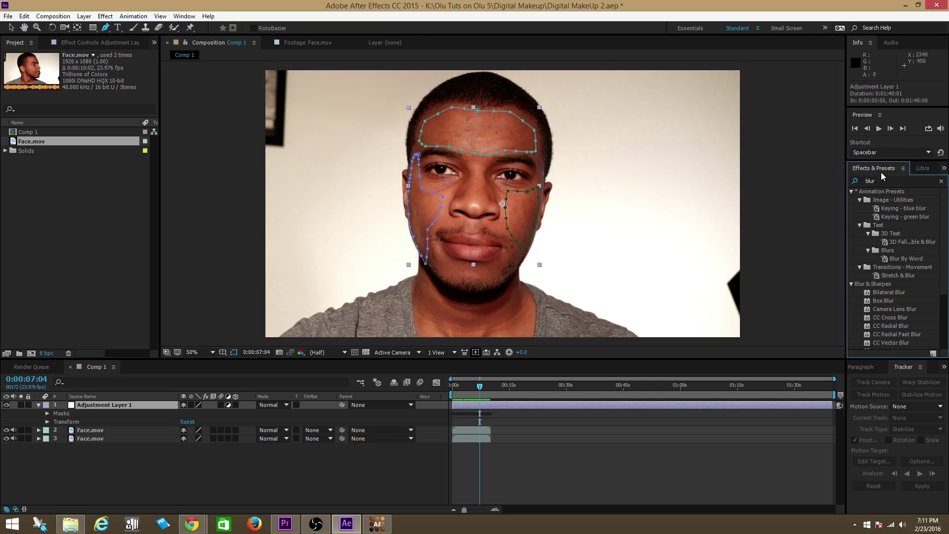
left_click(182, 17)
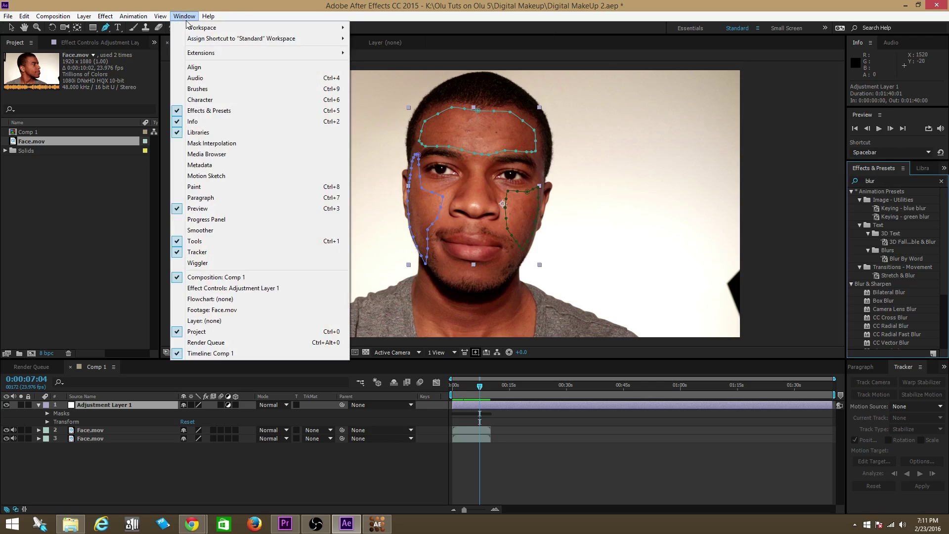
left_click(213, 110)
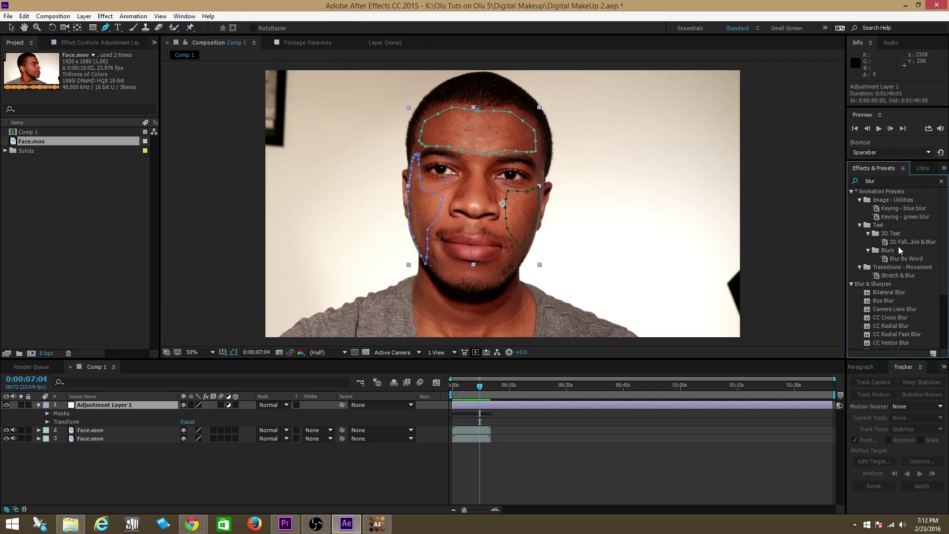
left_click(889, 307)
scroll(888, 305, "down", 3)
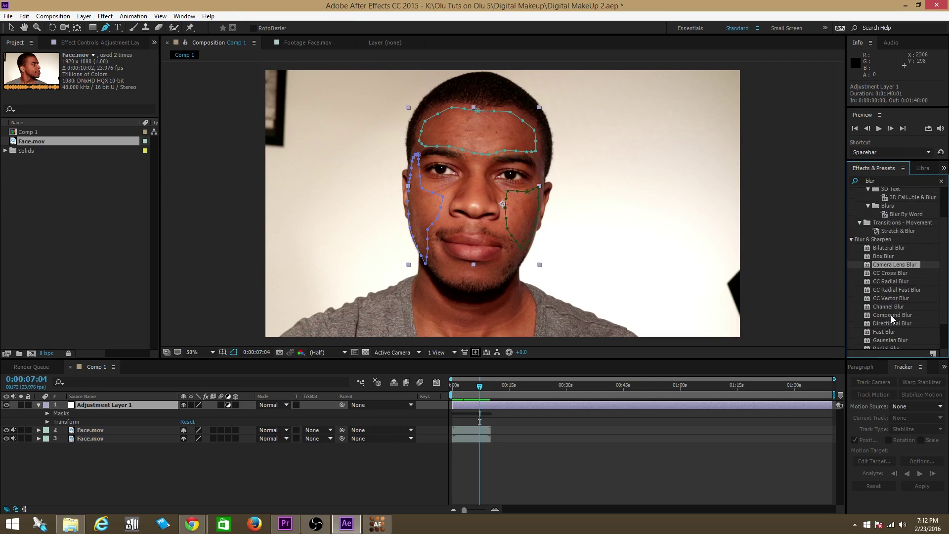
left_click_drag(890, 344, 96, 403)
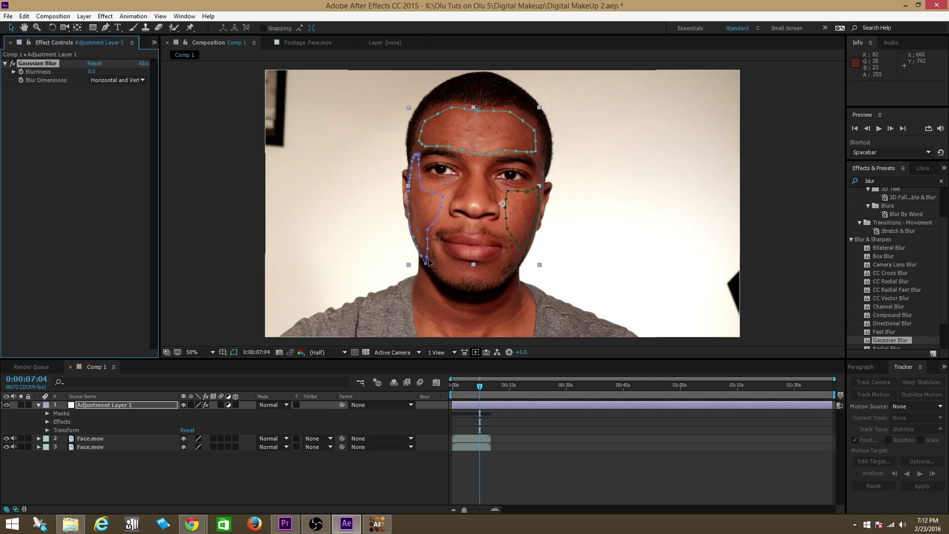
- Reveal the Gaussian Blur properties on Adjustment Layer 1, set Blurriness to 16, and check the turned face at 0:00:02:14
left_click(48, 414)
scroll(64, 427, "down", 2)
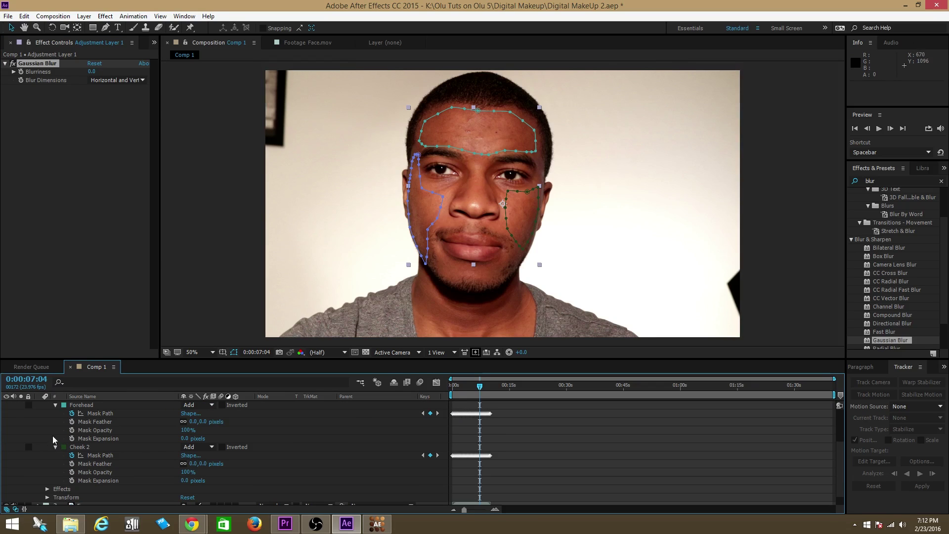
scroll(48, 436, "up", 5)
left_click(47, 414)
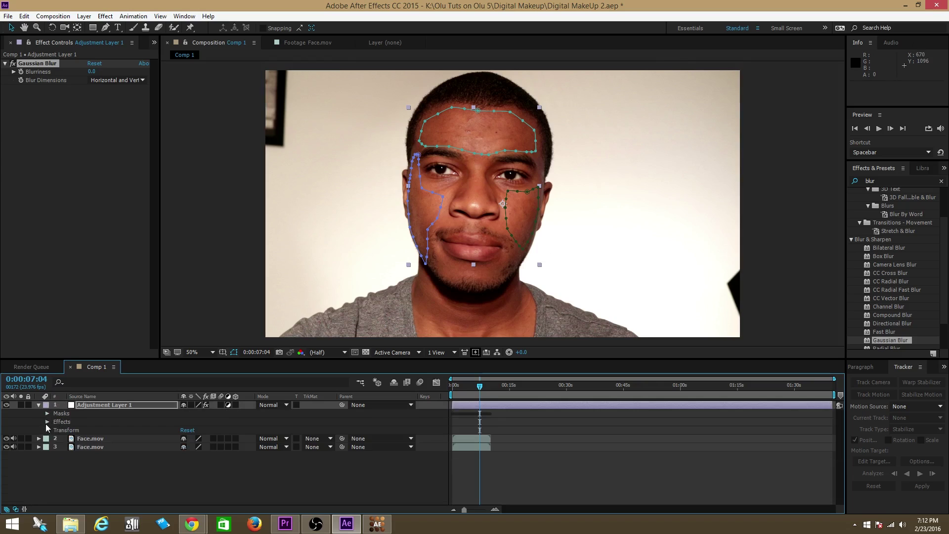
left_click(47, 421)
left_click(56, 430)
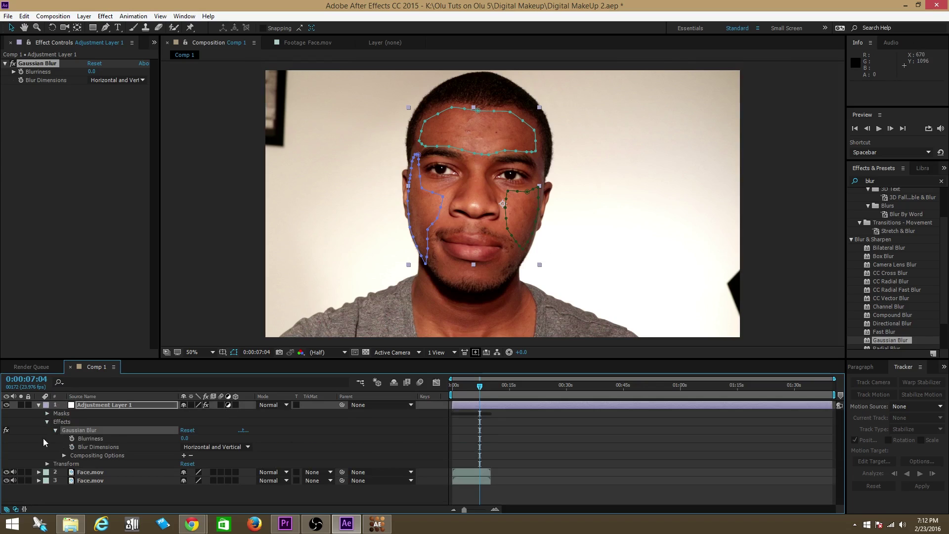
left_click_drag(185, 438, 260, 444)
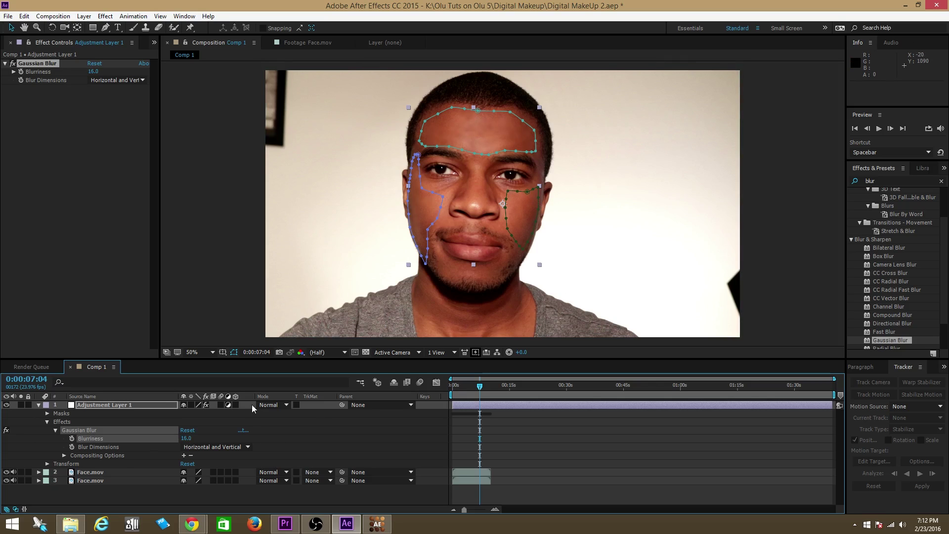
left_click(55, 446)
mouse_move(480, 386)
left_mouse_down()
mouse_move(450, 386)
mouse_move(476, 381)
mouse_move(464, 382)
left_mouse_up()
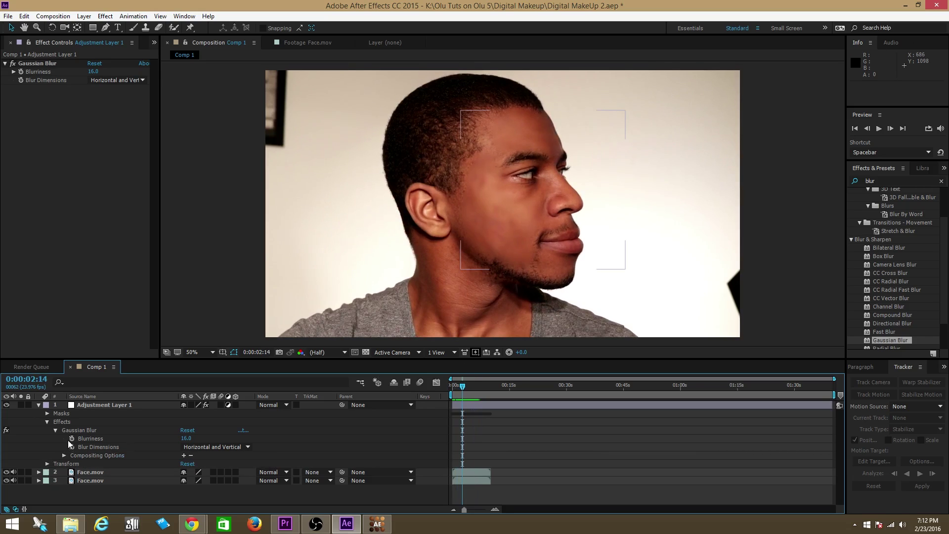
- Reveal the masks of Adjustment Layer 1 and set the Cheek 1 mask feather to 40 pixels
left_click(47, 419)
left_click(46, 414)
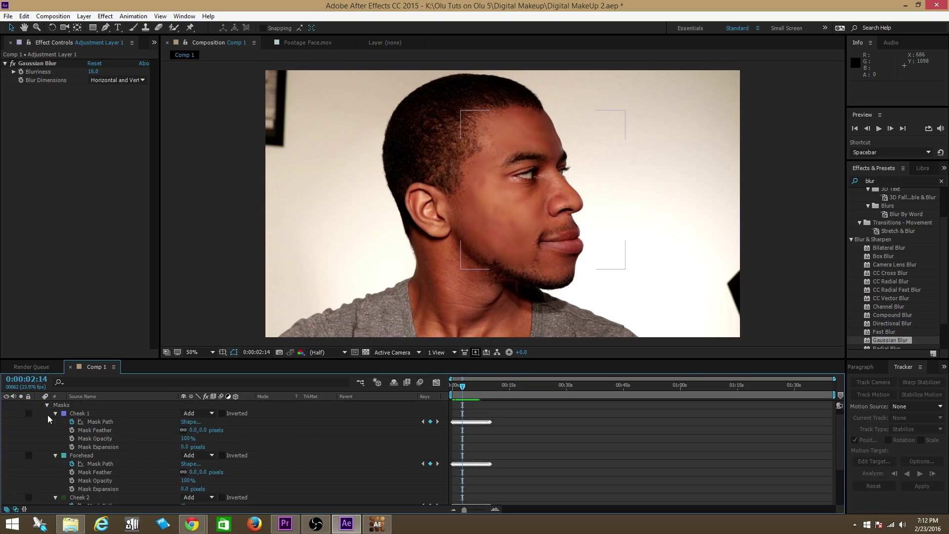
left_click(101, 430)
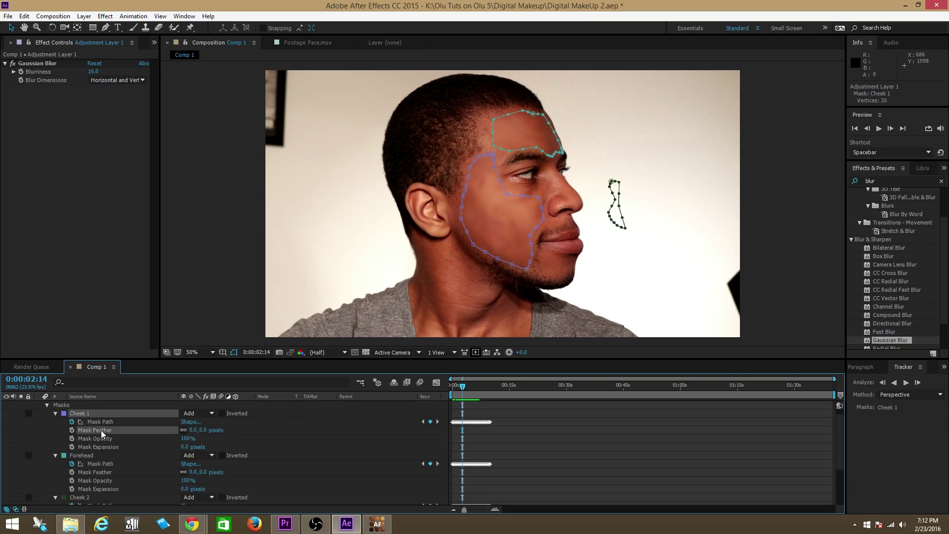
left_click_drag(194, 430, 199, 430)
- Set the mask feather of both the Forehead and Cheek 2 masks to 40 pixels
scroll(52, 432, "down", 1)
left_click(82, 430)
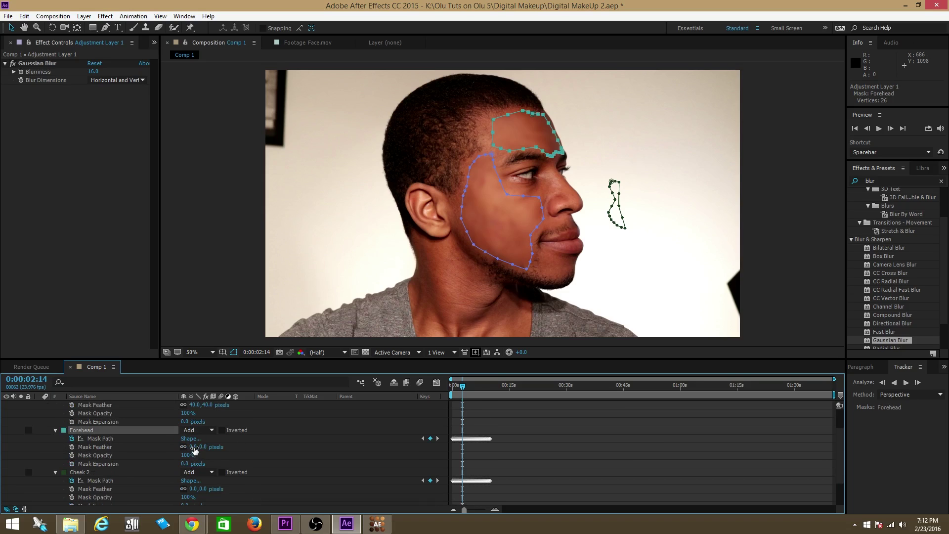
left_click_drag(195, 446, 199, 446)
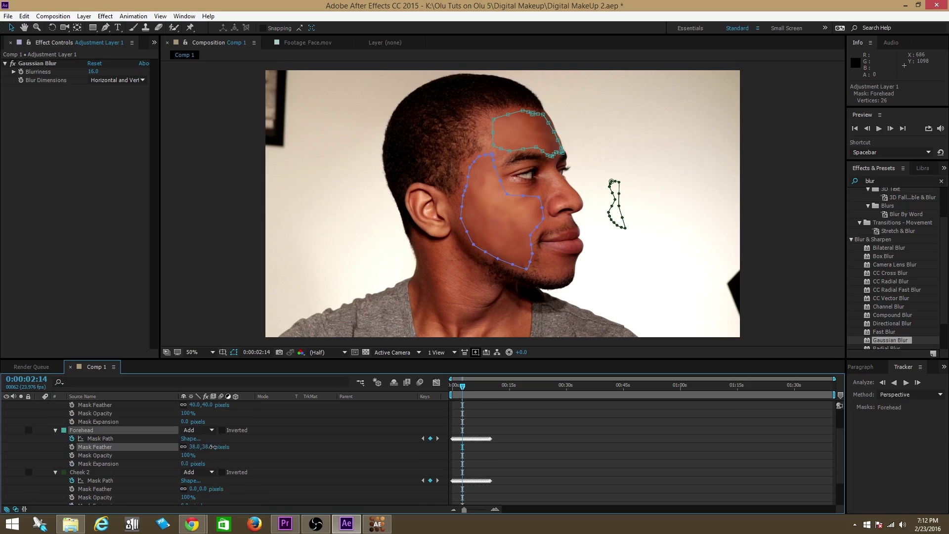
scroll(164, 456, "down", 2)
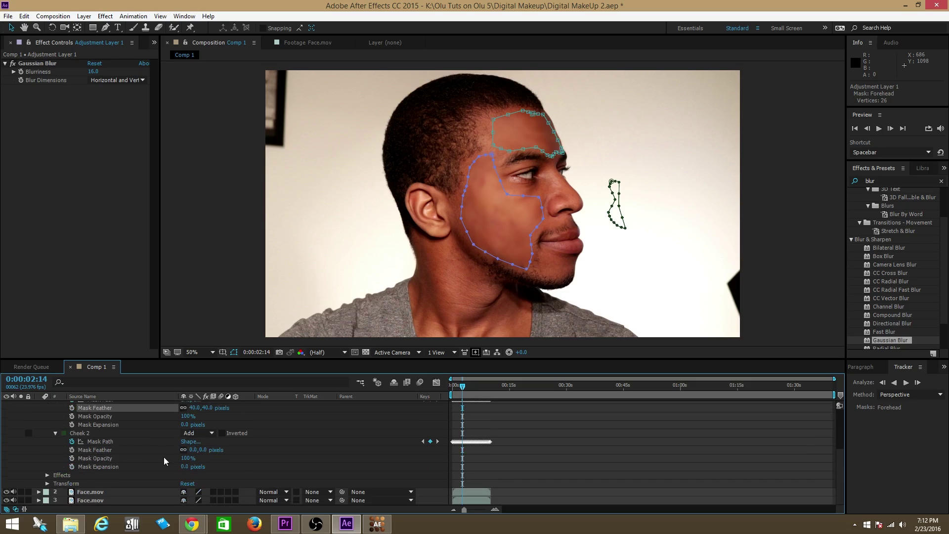
left_click_drag(192, 450, 200, 450)
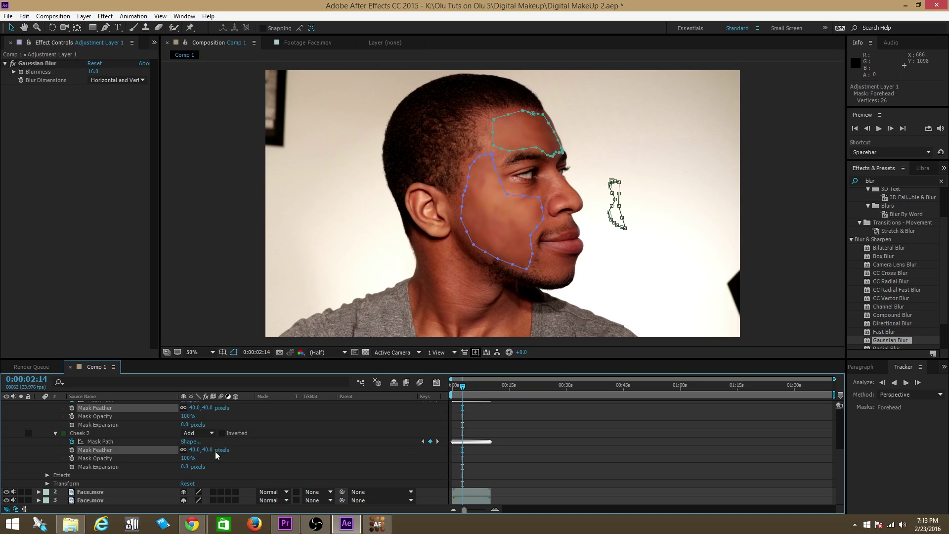
- Review the blurred, feathered mask areas over the head turn, including the frontal view at 0:00:05:21
left_click(80, 433)
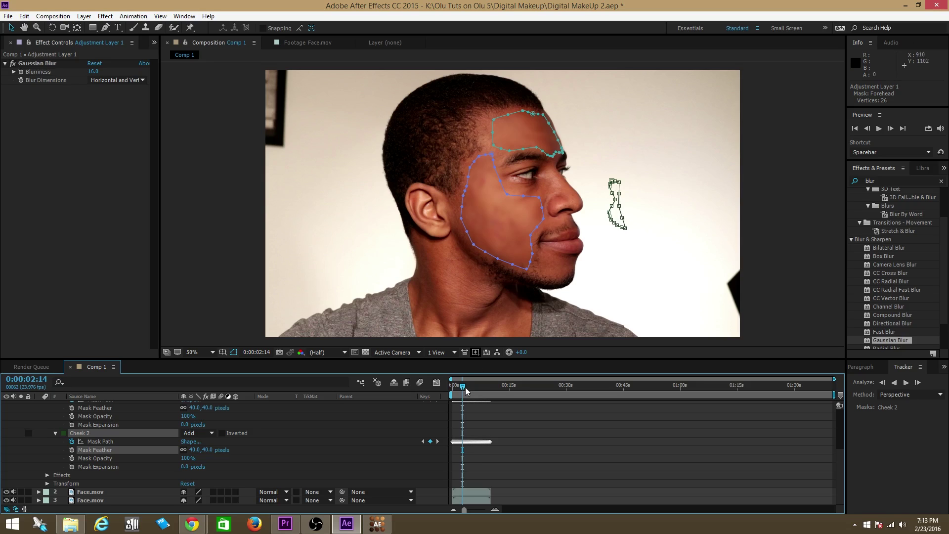
mouse_move(465, 387)
left_mouse_down()
mouse_move(446, 396)
mouse_move(476, 387)
left_mouse_up()
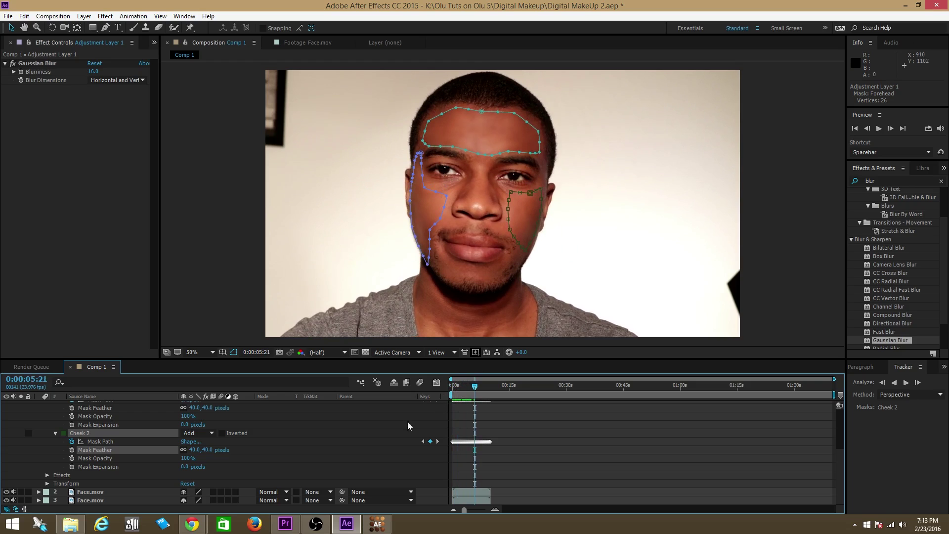
left_click(394, 431)
mouse_move(469, 387)
left_mouse_down()
mouse_move(456, 389)
mouse_move(472, 389)
left_mouse_up()
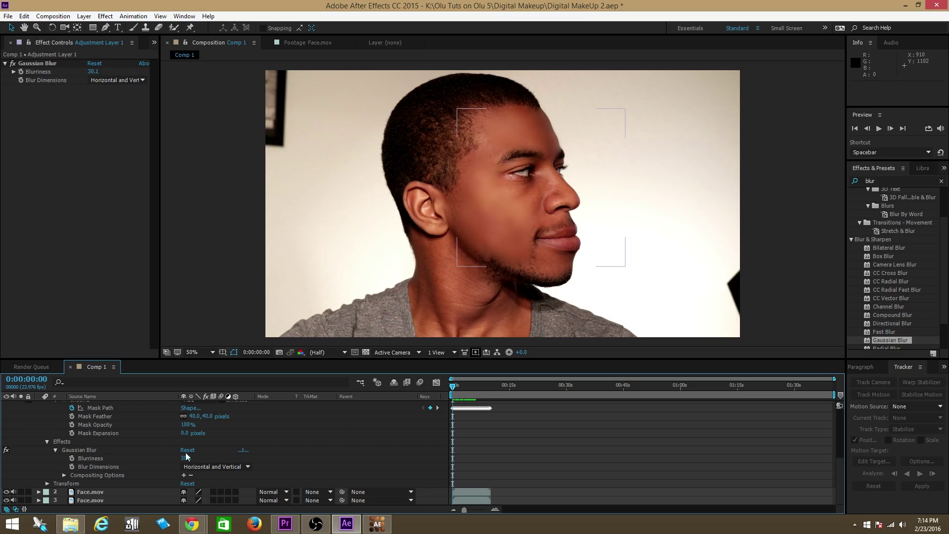
- Set the Gaussian Blur's Blurriness to 31 and check the frontal face at 0:00:04:13
left_click_drag(186, 457, 182, 458)
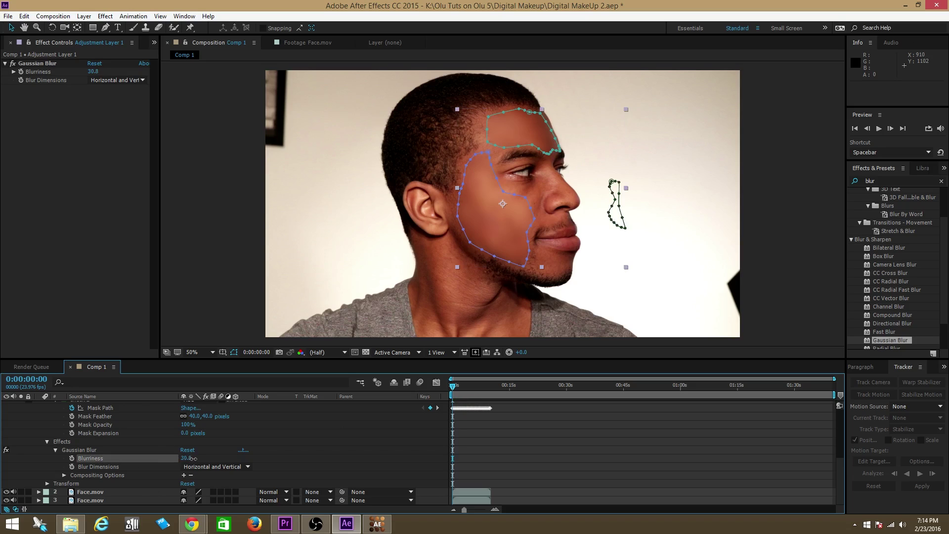
left_click(393, 439)
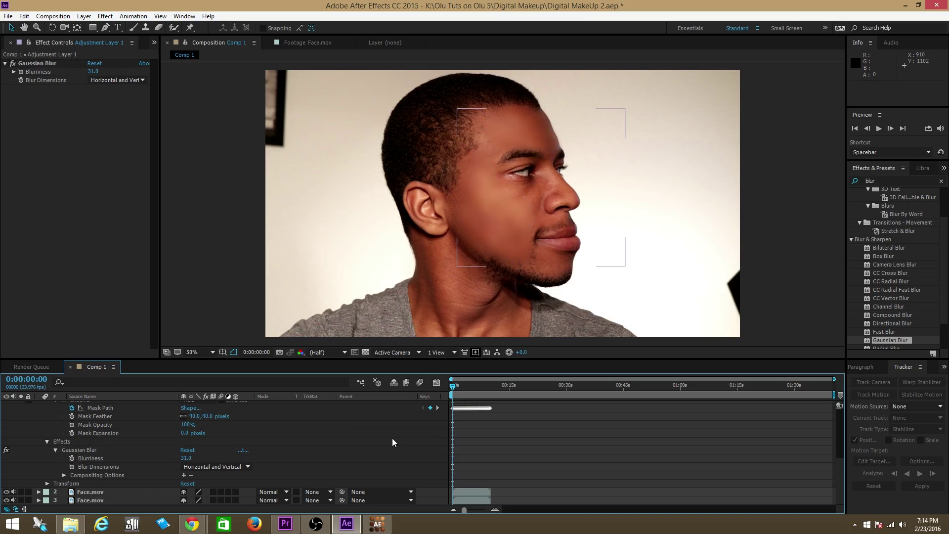
mouse_move(453, 386)
left_mouse_down()
mouse_move(479, 386)
mouse_move(470, 384)
left_mouse_up()
left_click(168, 431)
- Set the mask feather to 54 pixels on Cheek 2 and 56 pixels on Cheek 1
scroll(164, 435, "up", 3)
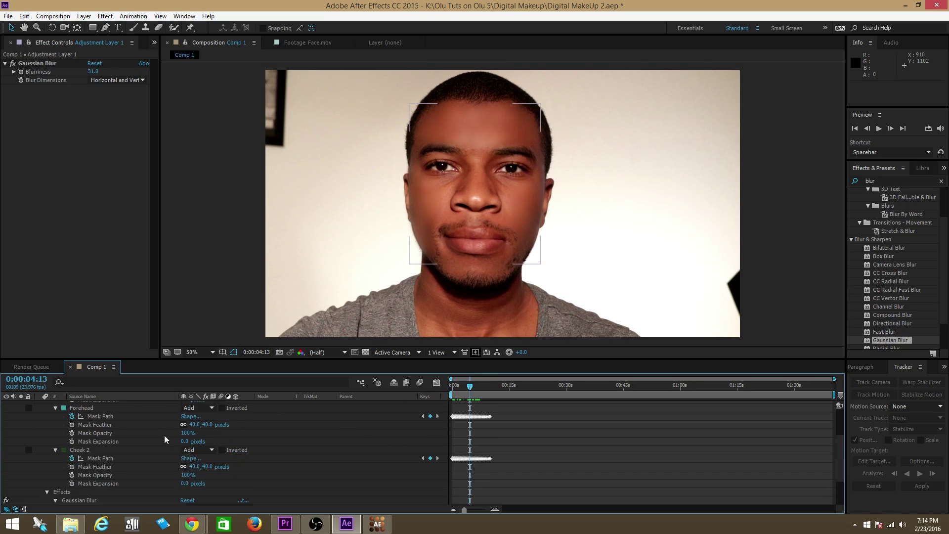
left_click_drag(196, 469, 199, 462)
scroll(182, 441, "up", 2)
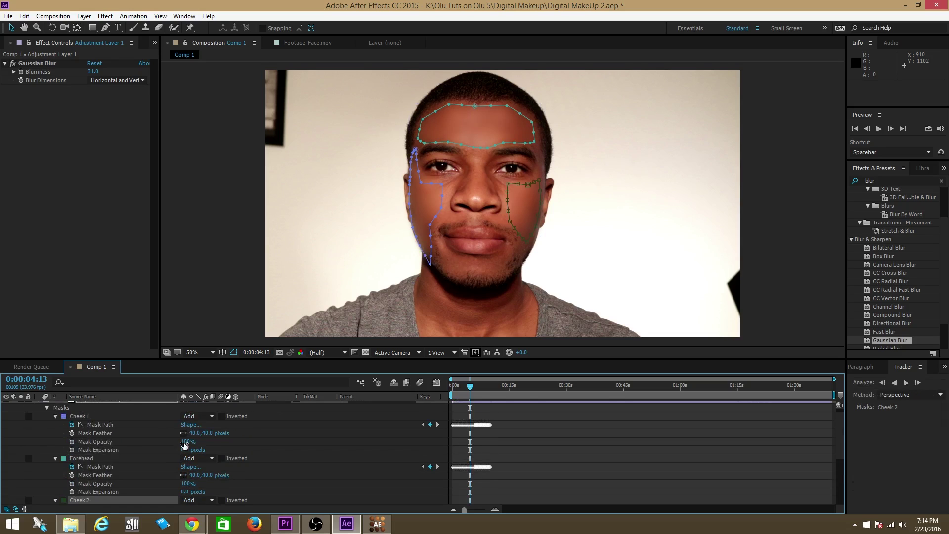
left_click_drag(190, 434, 193, 434)
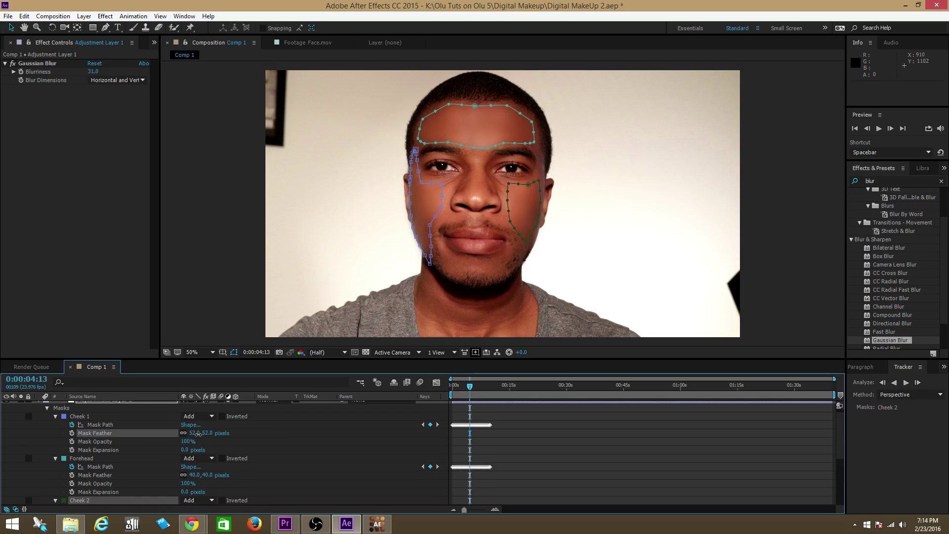
left_click(199, 434)
- Set the Forehead mask feather to 54 pixels and deselect the masks
scroll(168, 435, "down", 4)
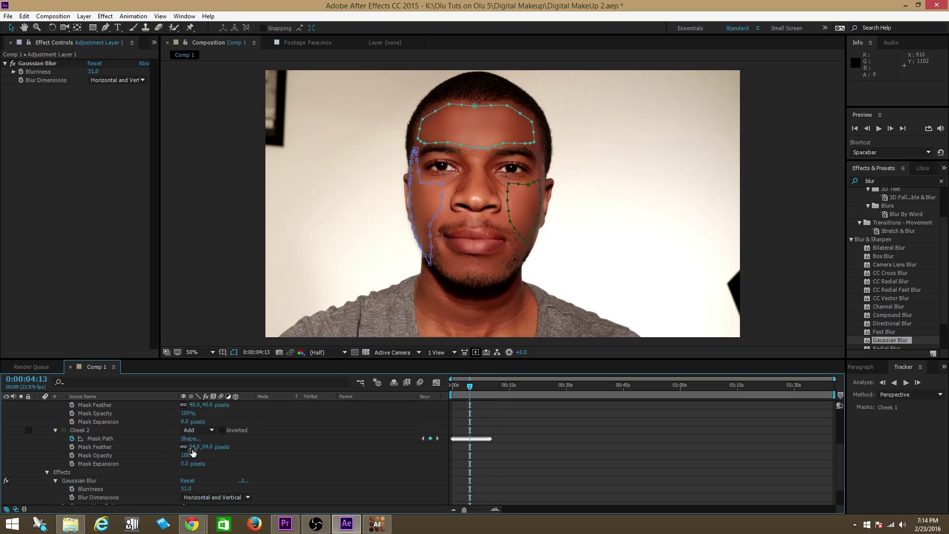
scroll(170, 438, "down", 2)
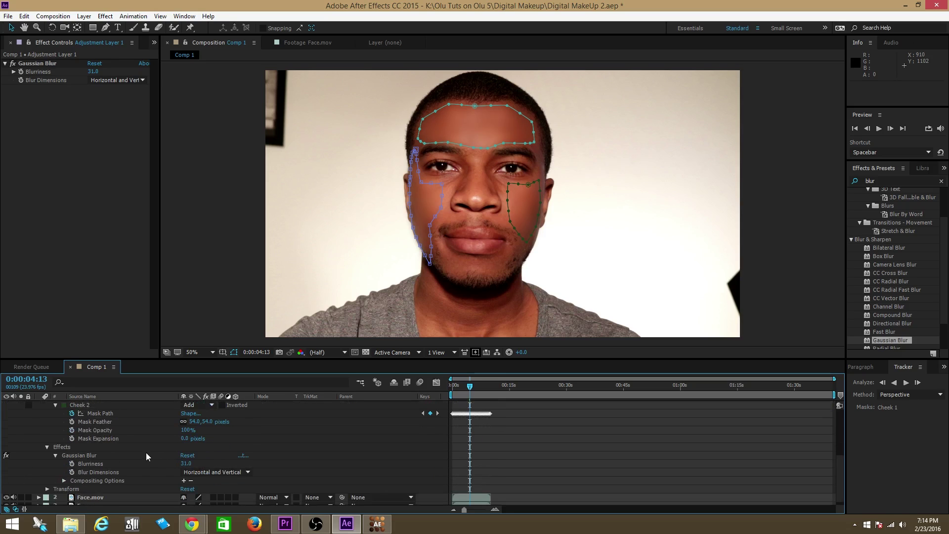
scroll(147, 452, "up", 5)
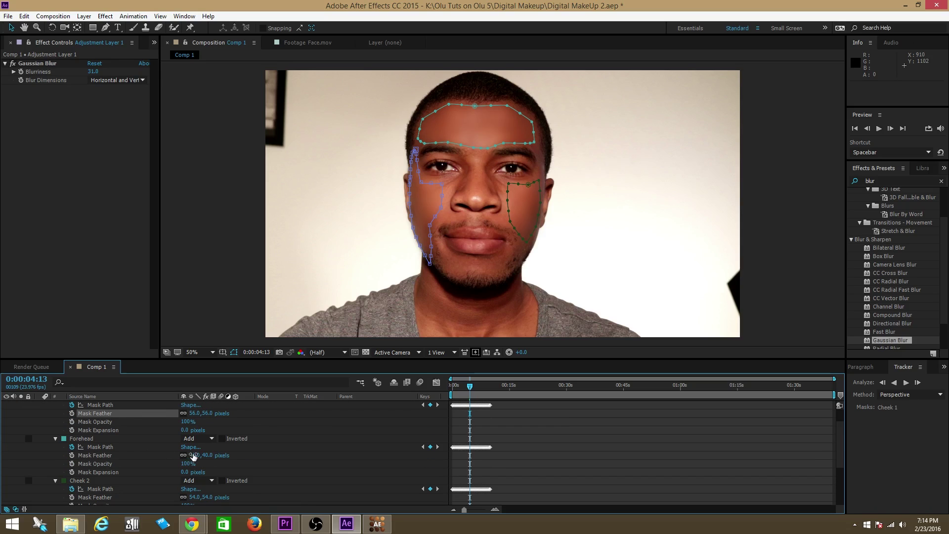
left_click_drag(192, 456, 205, 455)
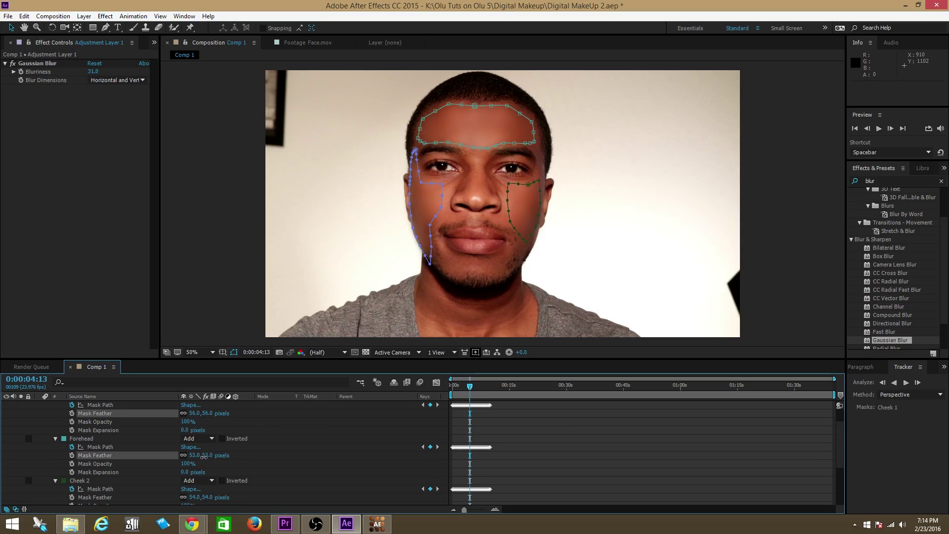
left_click(293, 452)
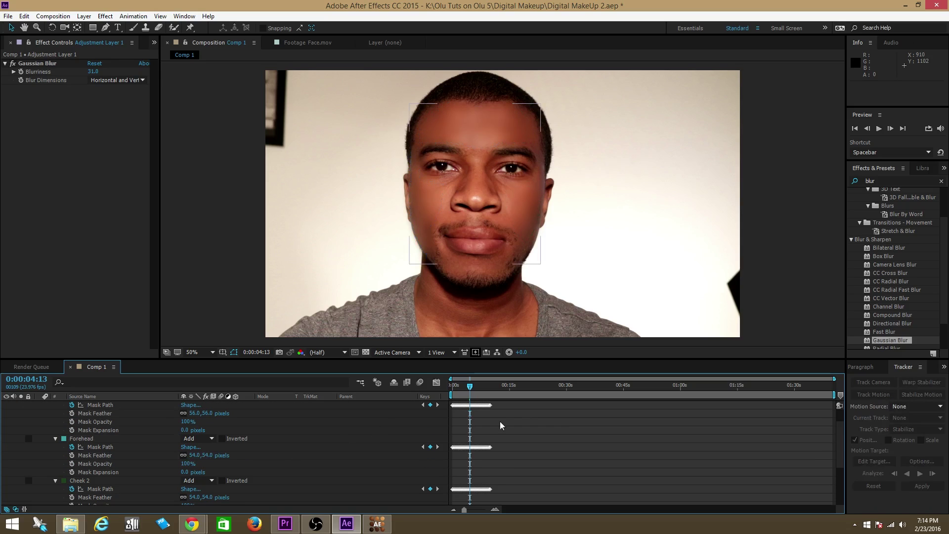
- Review the softened skin across the clip up to 0:00:07:04
mouse_move(469, 389)
left_mouse_down()
mouse_move(482, 394)
mouse_move(462, 401)
mouse_move(481, 404)
mouse_move(458, 415)
mouse_move(473, 407)
left_mouse_up()
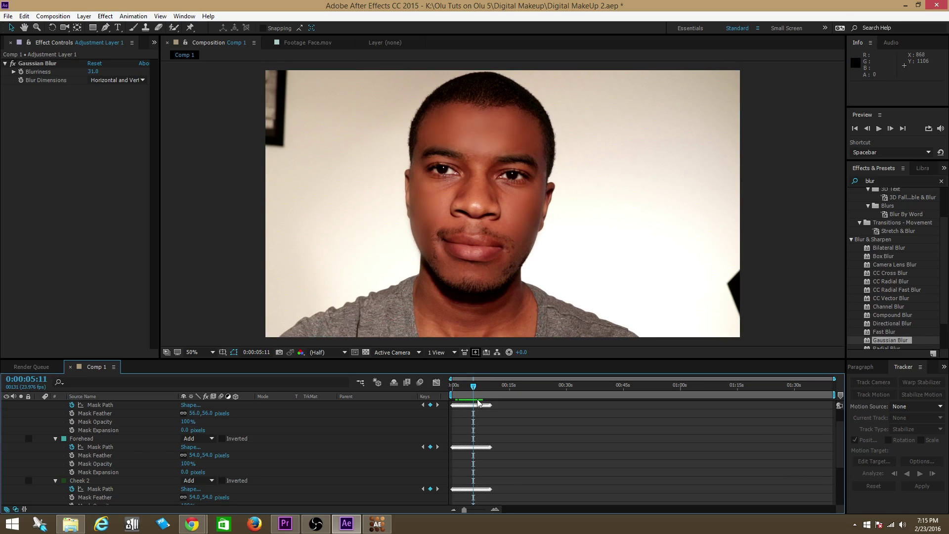
left_click_drag(473, 387, 479, 387)
scroll(151, 451, "up", 2)
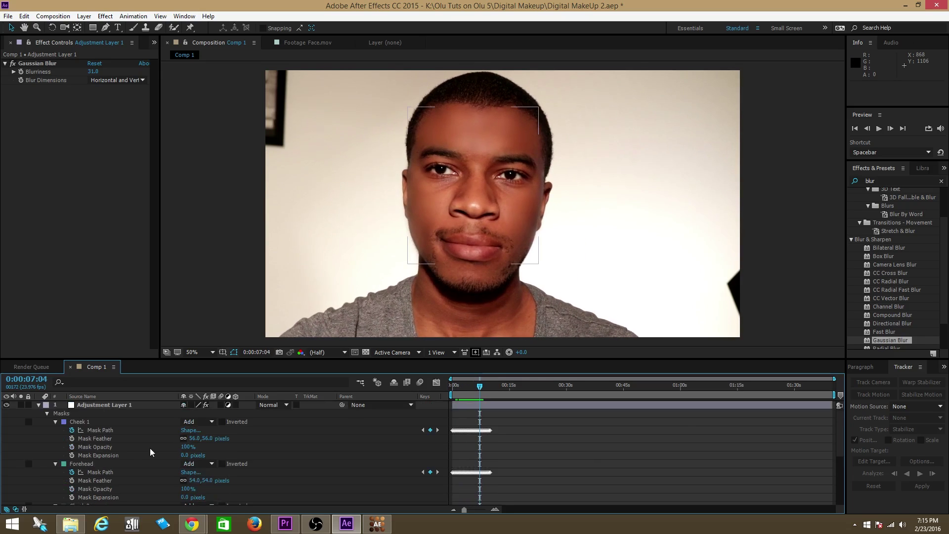
- Collapse the Cheek 1, Forehead and Cheek 2 mask properties and review the smoothed face from 0:00:04:01 to 0:00:06:06
left_click(56, 422)
left_click(55, 430)
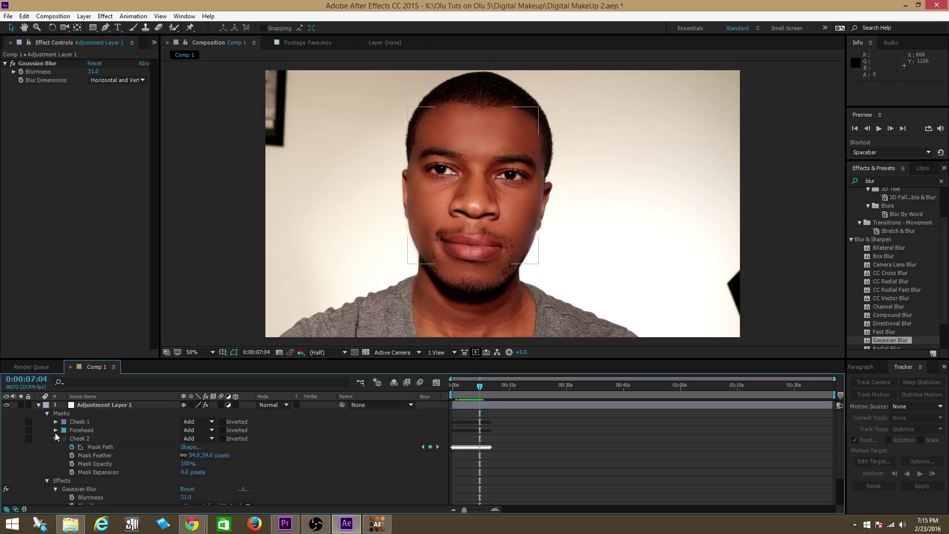
left_click(55, 439)
left_click(429, 348)
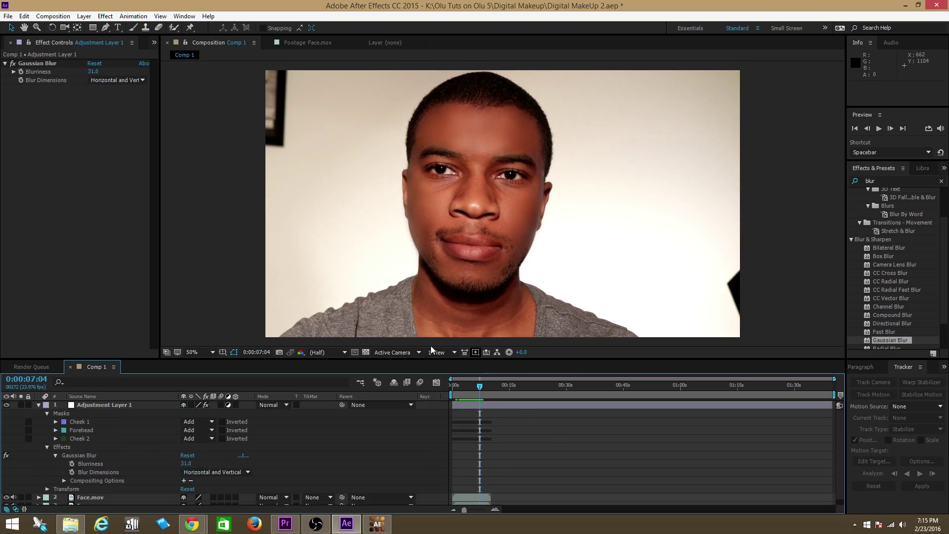
left_click_drag(479, 388, 469, 387)
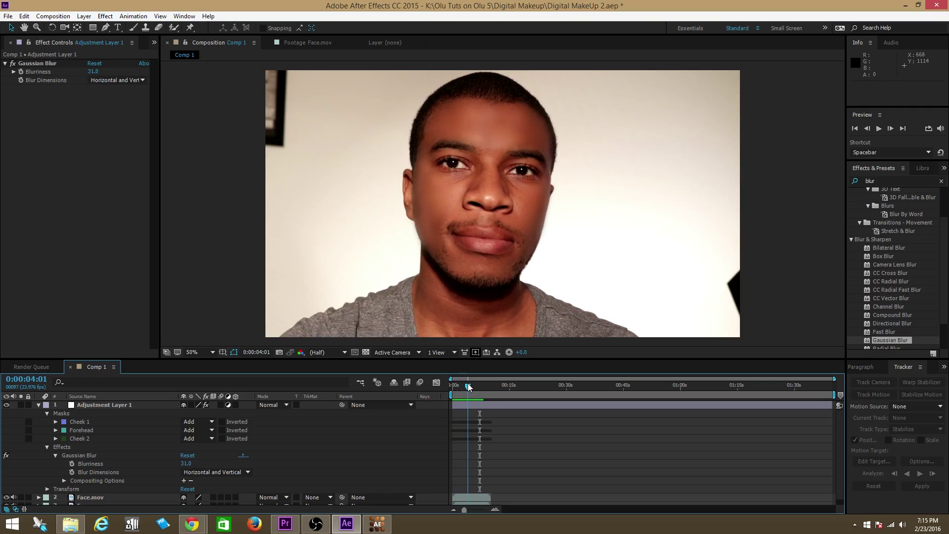
left_click_drag(468, 387, 469, 388)
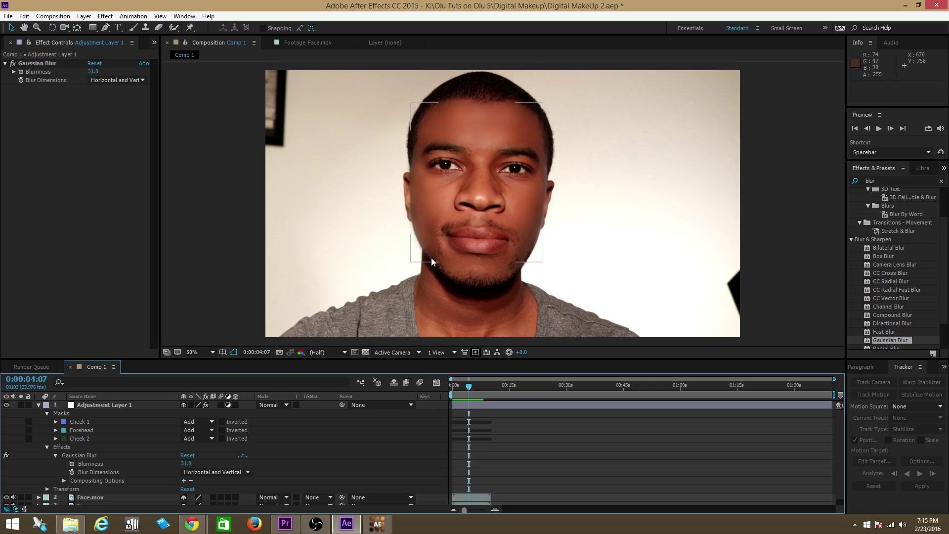
mouse_move(468, 388)
left_mouse_down()
mouse_move(457, 388)
mouse_move(476, 389)
left_mouse_up()
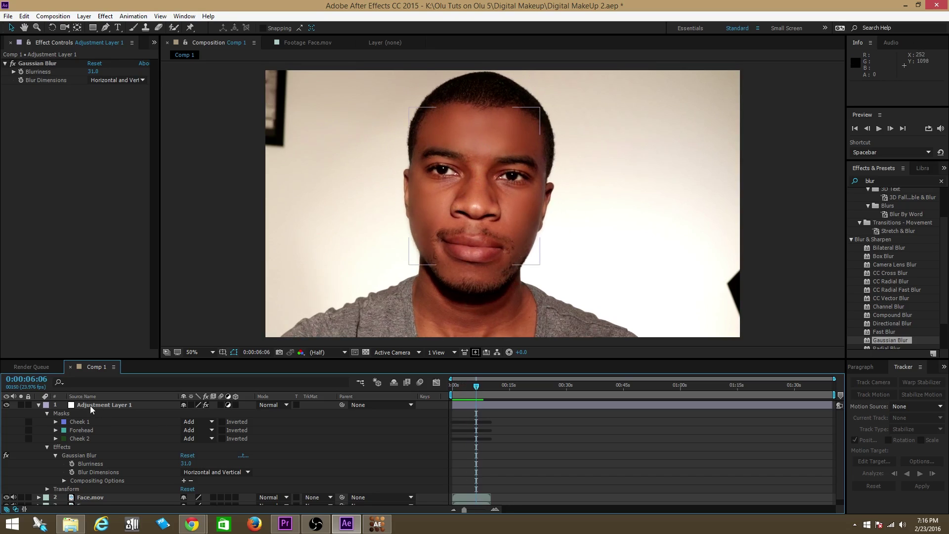
- Clear the effect search and apply the Noise effect from the Noise & Grain category to Adjustment Layer 1
left_click(941, 180)
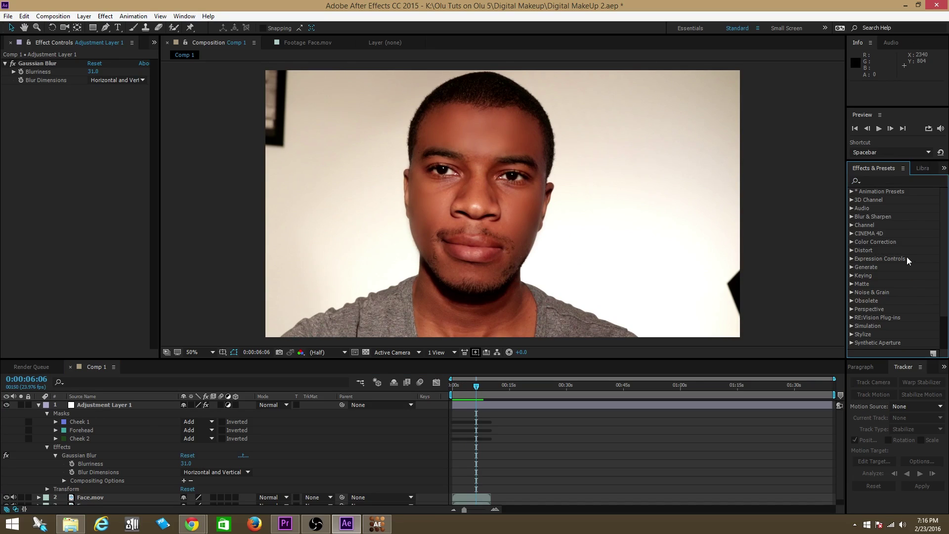
left_click(850, 293)
scroll(896, 283, "down", 3)
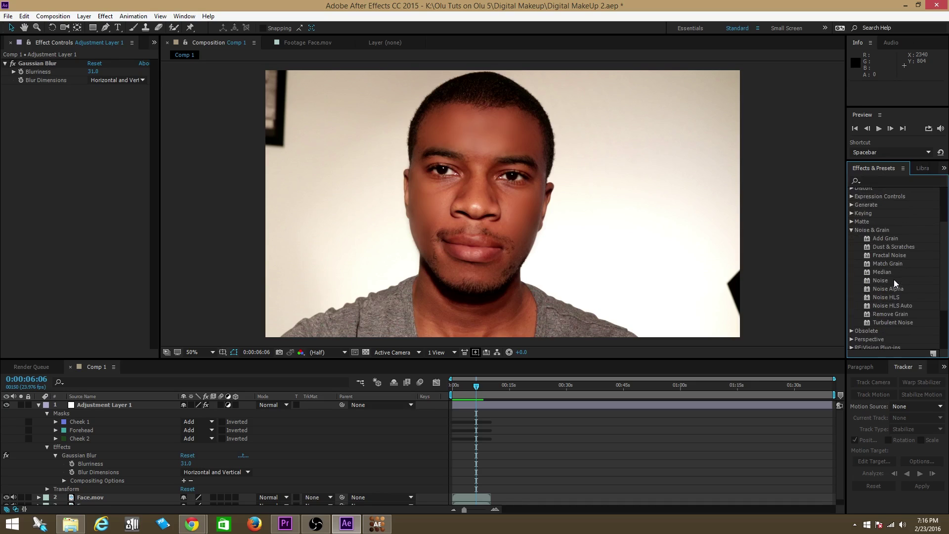
left_click(883, 282)
left_click_drag(883, 281, 125, 405)
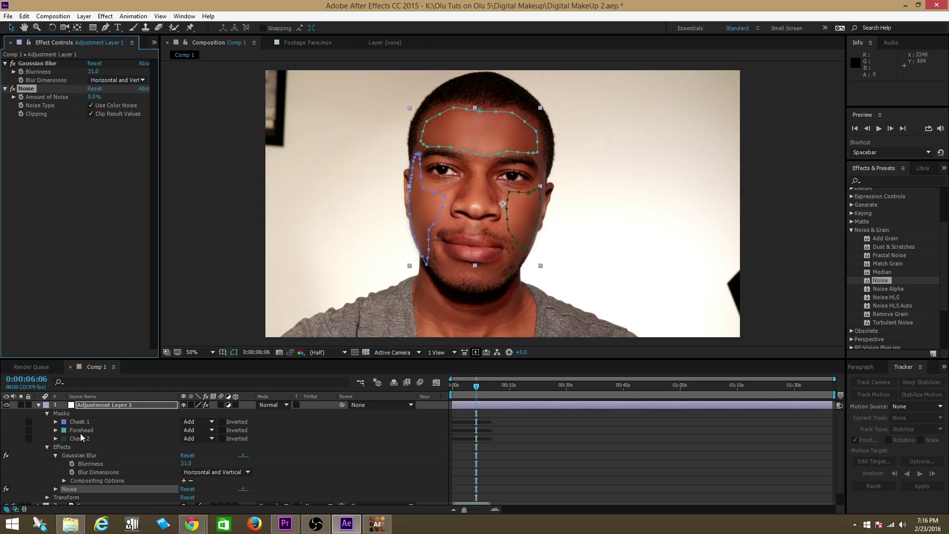
- Set the Noise effect's Amount of Noise to 11% and check the side profile at 0:00:02:14
scroll(100, 474, "down", 1)
left_click(55, 475)
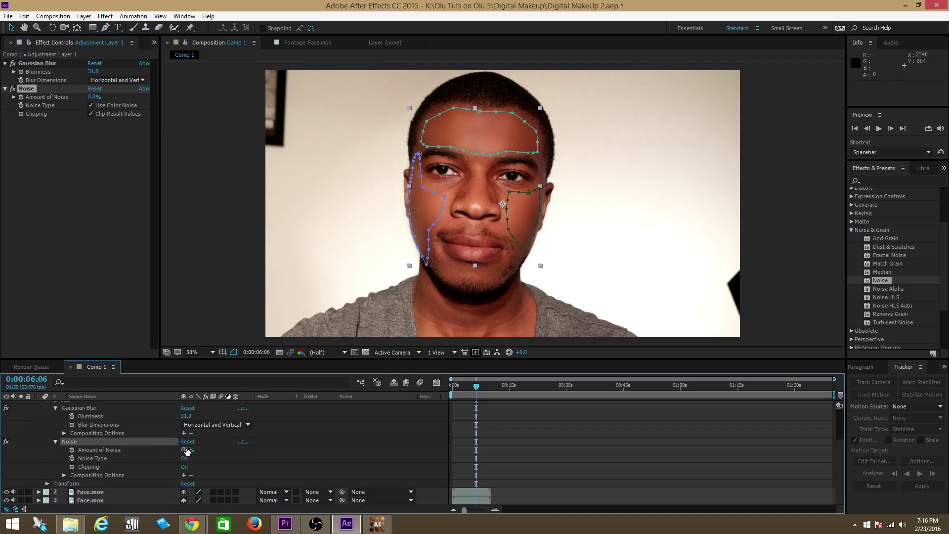
left_click_drag(187, 449, 190, 450)
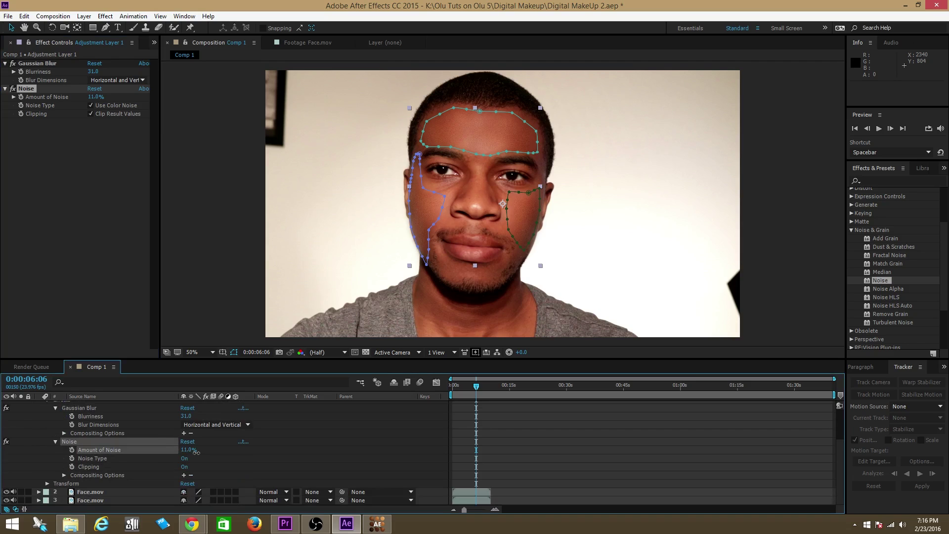
left_click(206, 455)
mouse_move(477, 388)
left_mouse_down()
mouse_move(450, 390)
mouse_move(462, 391)
left_mouse_up()
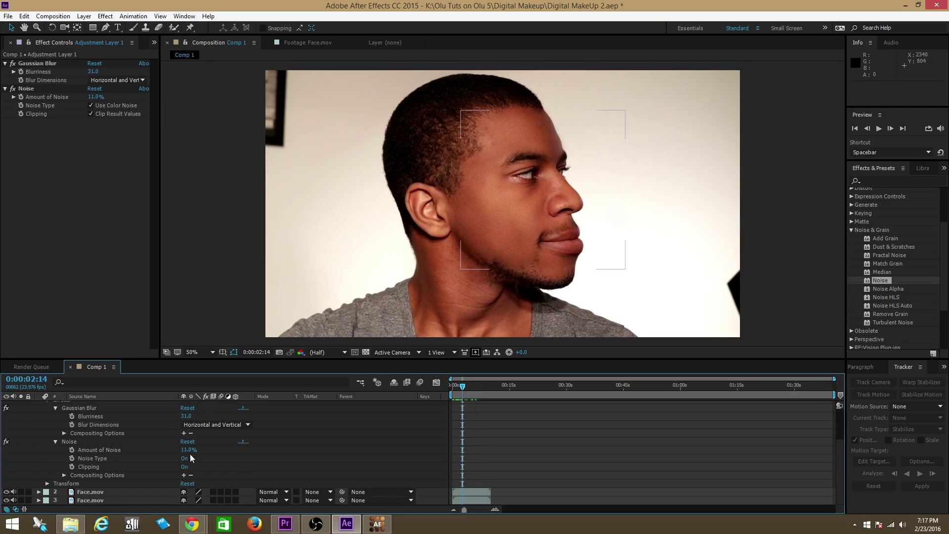
- Set the Amount of Noise to 5% and check the frontal face at 0:00:06:09 and 0:00:05:11
left_click_drag(190, 450, 187, 451)
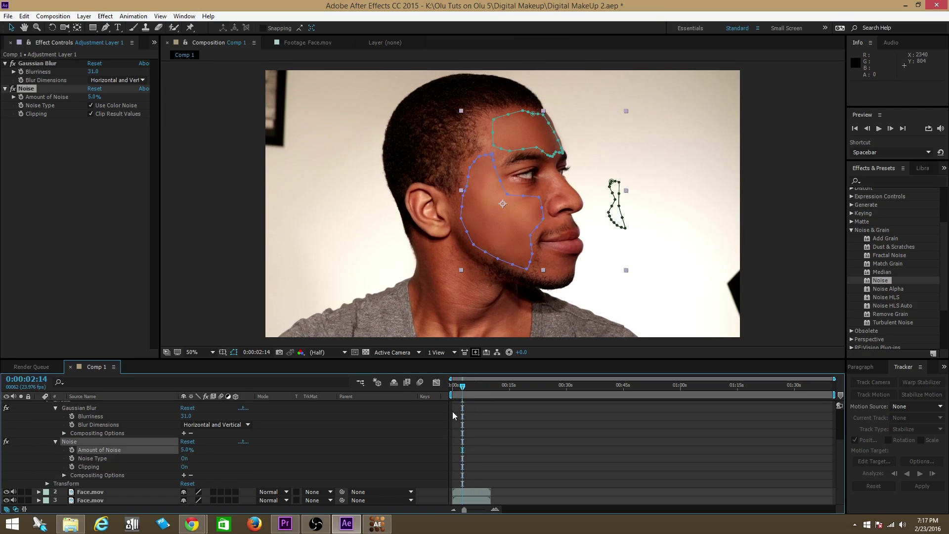
left_click(441, 399)
mouse_move(462, 386)
left_mouse_down()
mouse_move(480, 391)
mouse_move(463, 394)
mouse_move(477, 388)
left_mouse_up()
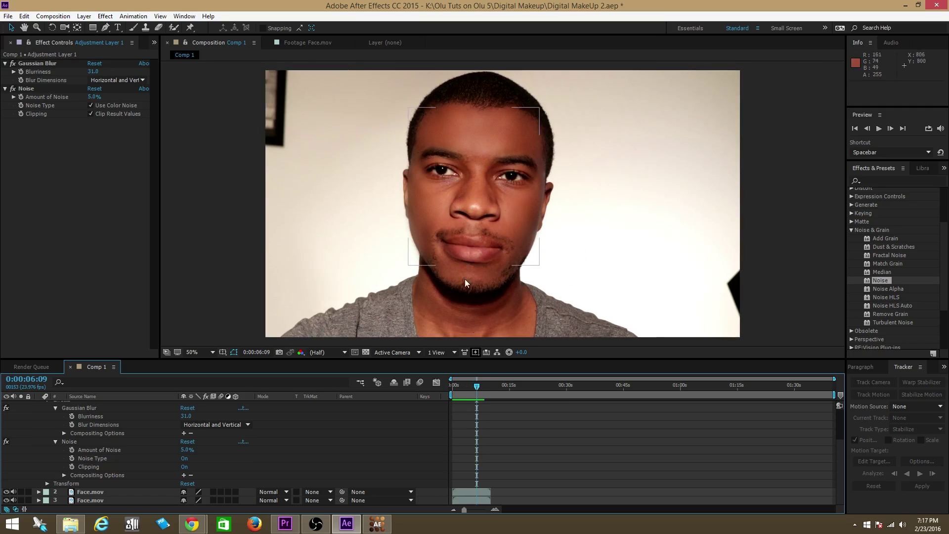
mouse_move(477, 386)
left_mouse_down()
mouse_move(455, 390)
mouse_move(474, 384)
left_mouse_up()
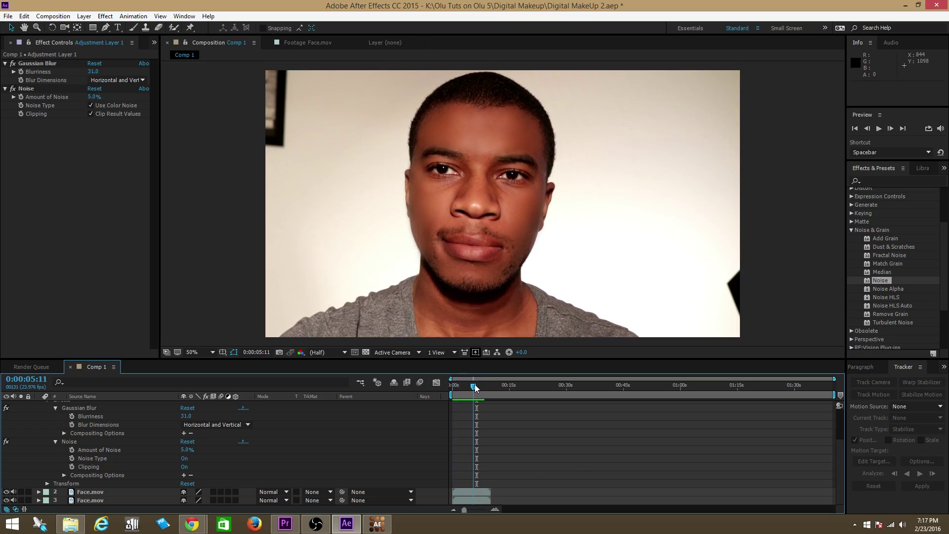
- Switch to mocha AE and track Layer 4 forward through the Face clip
left_click(377, 524)
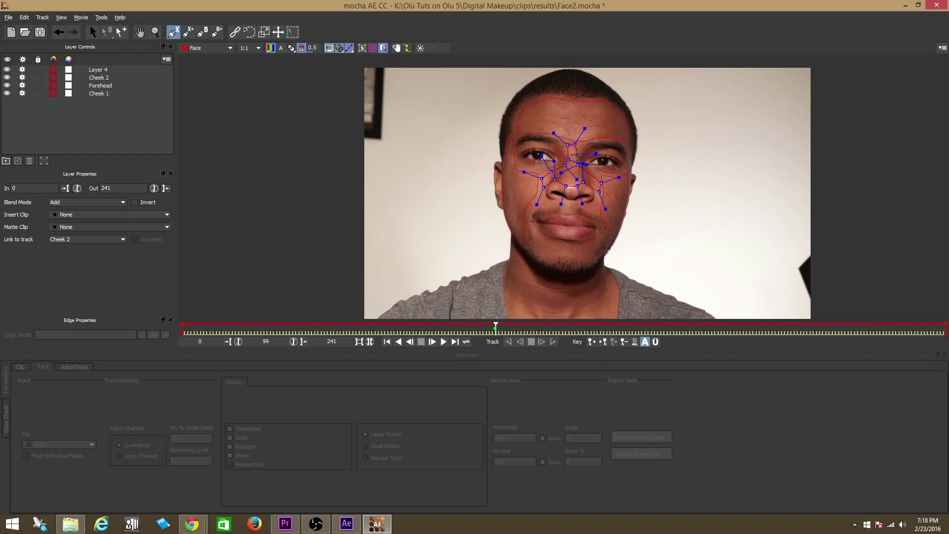
left_click(552, 341)
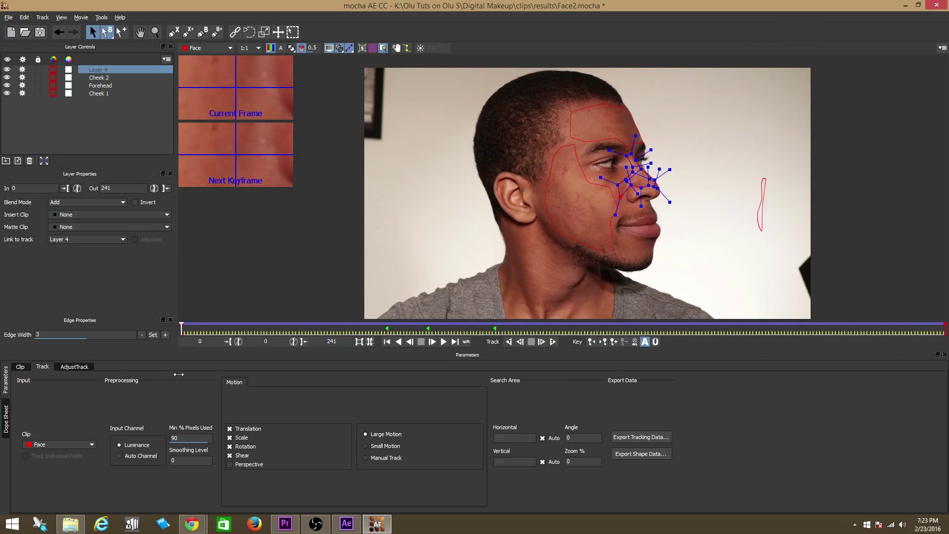
left_click(552, 341)
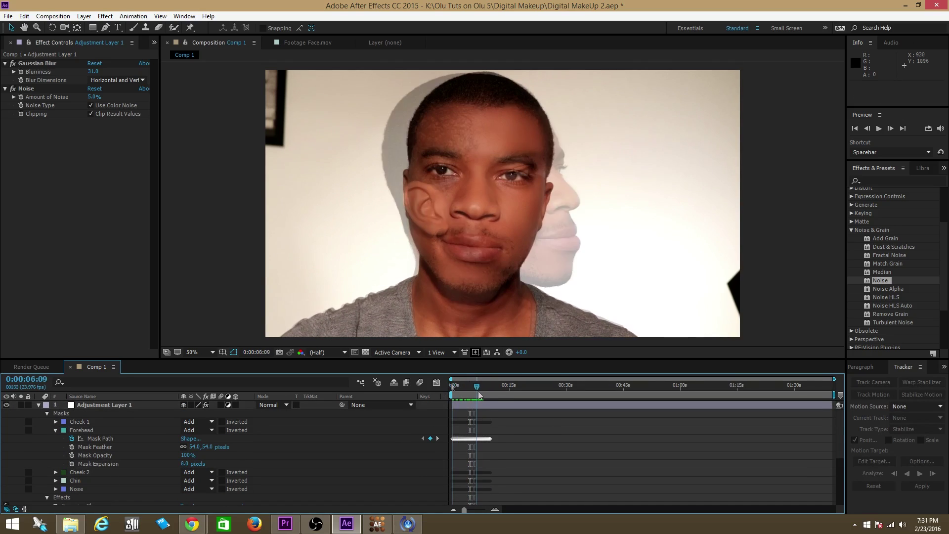
- Inspect the forehead and chin on the frontal face between 0:00:05:14 and 0:00:06:03 in After Effects
mouse_move(477, 390)
left_mouse_down()
mouse_move(452, 397)
mouse_move(471, 369)
mouse_move(463, 388)
mouse_move(474, 384)
left_mouse_up()
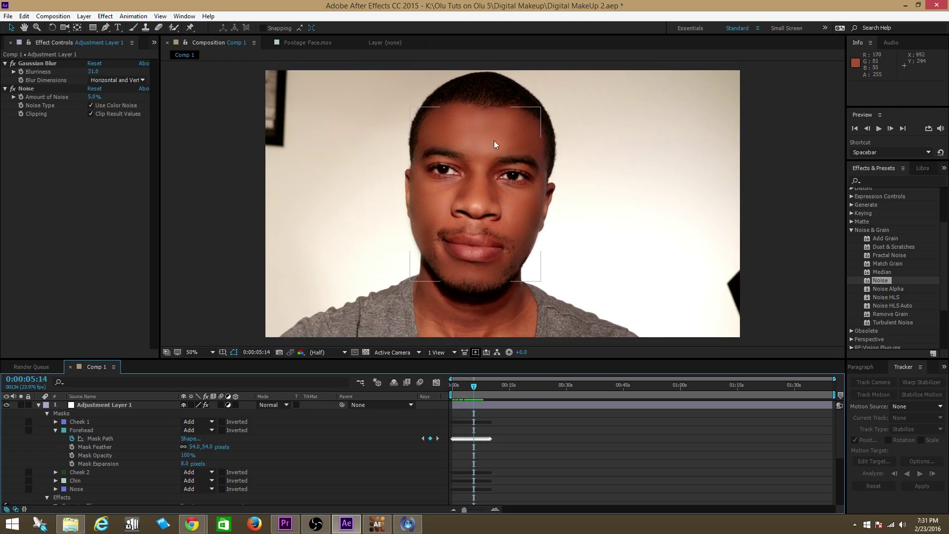
left_click(484, 280)
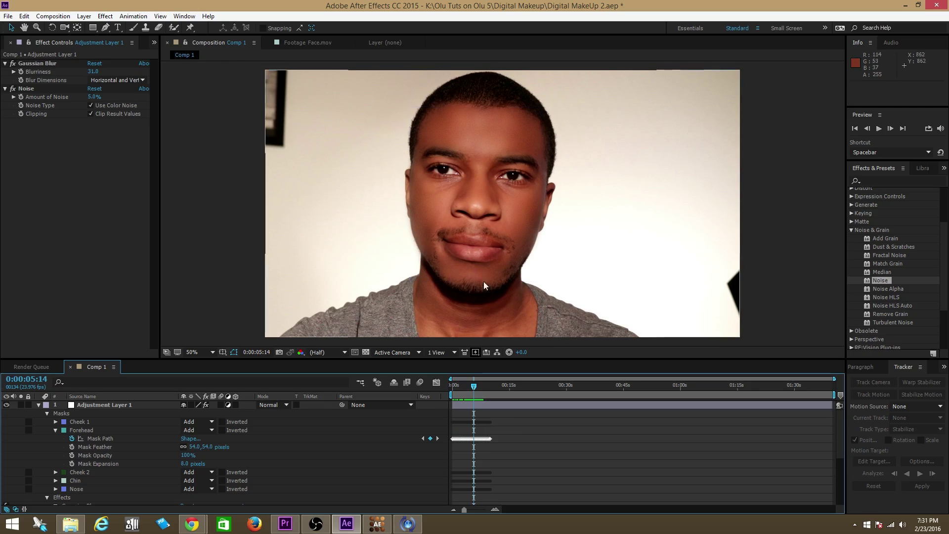
mouse_move(474, 386)
left_mouse_down()
mouse_move(452, 385)
mouse_move(476, 388)
left_mouse_up()
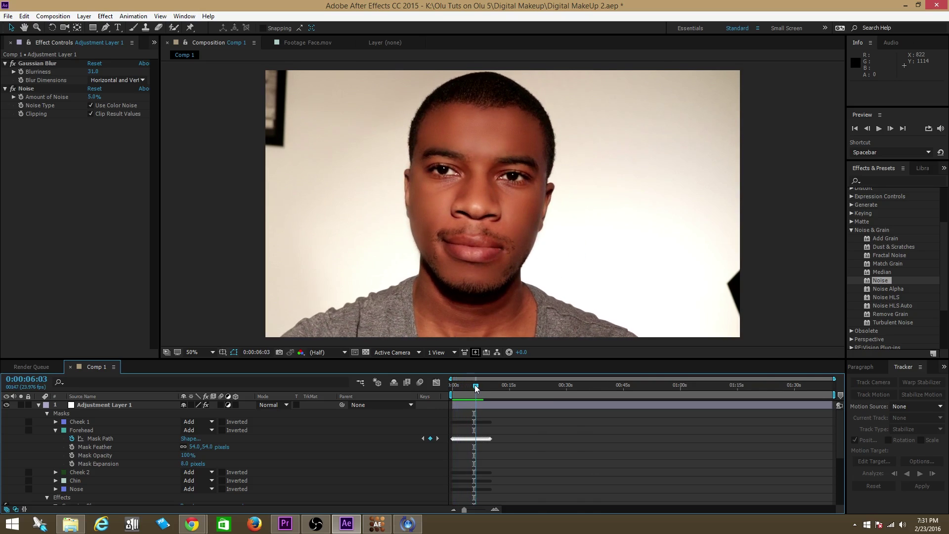
- Collapse the Forehead mask and examine the Nose mask's feather, opacity and expansion settings
left_click(56, 430)
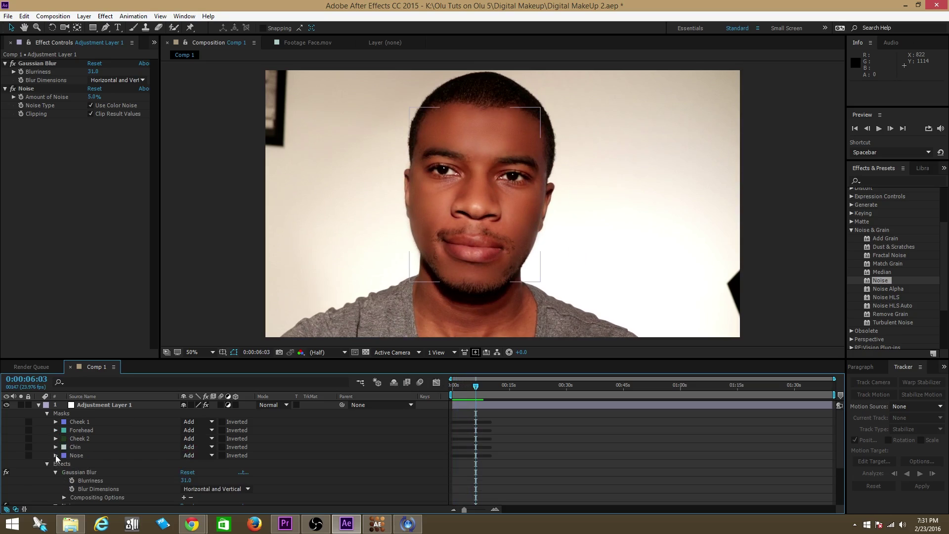
left_click(56, 456)
scroll(147, 447, "down", 1)
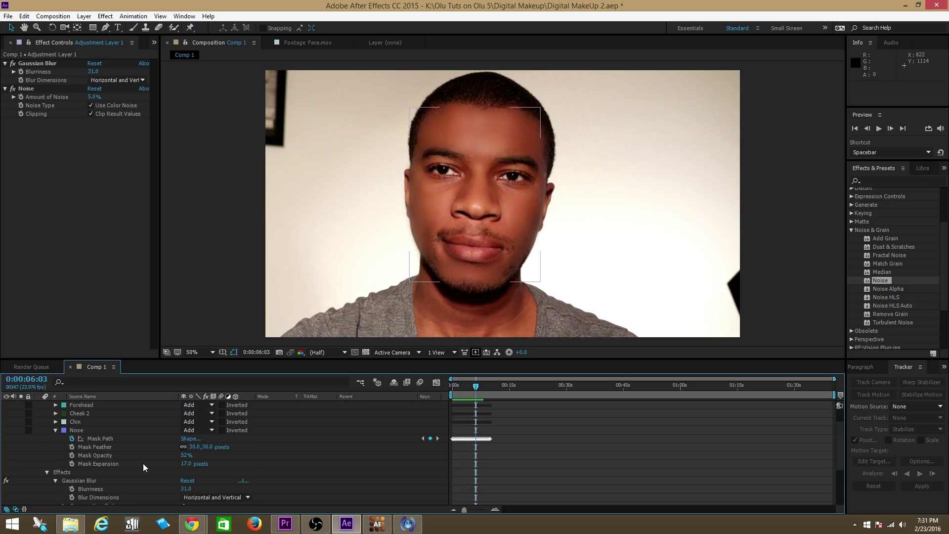
left_click(99, 455)
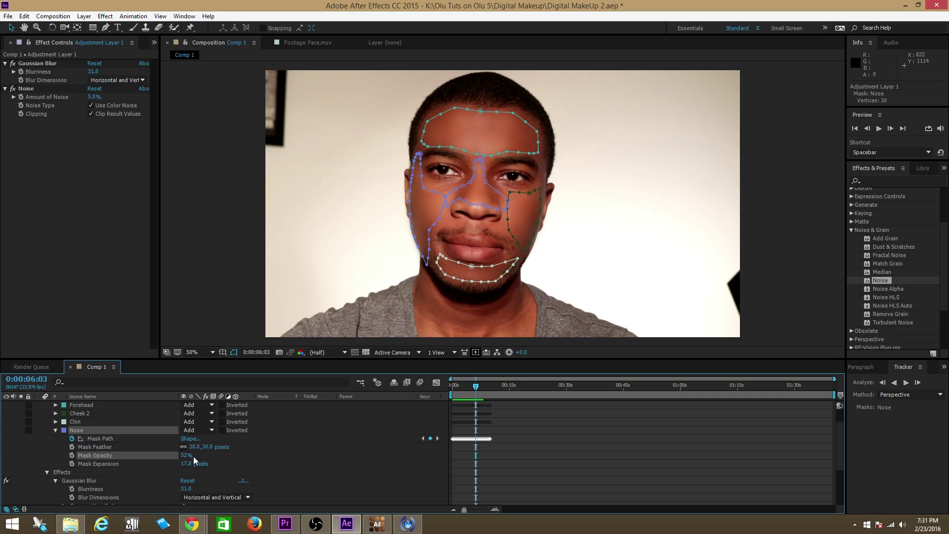
left_click(287, 455)
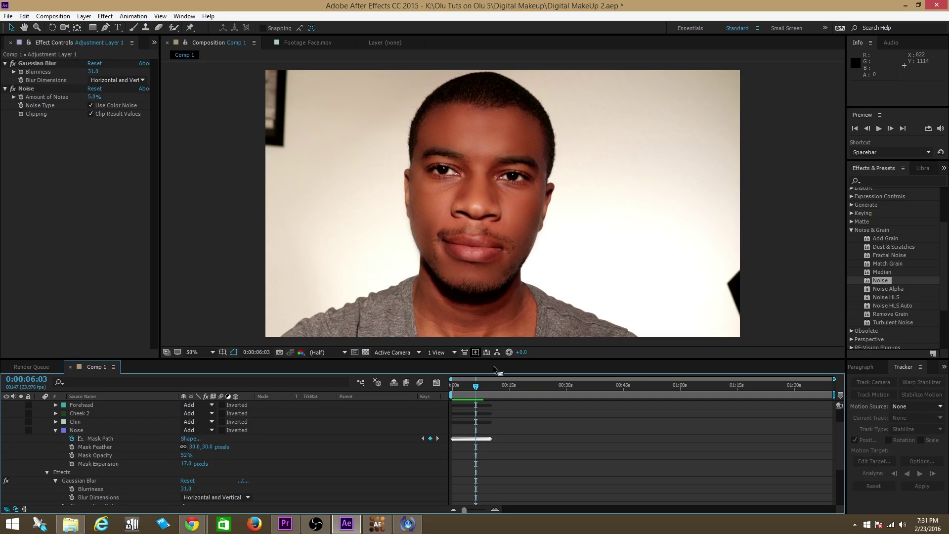
- Review the finished skin smoothing across the clip, from the side profile at 0:00:00:00 to the frontal face at 0:00:06:21
mouse_move(483, 387)
left_mouse_down()
mouse_move(461, 387)
mouse_move(470, 388)
left_mouse_up()
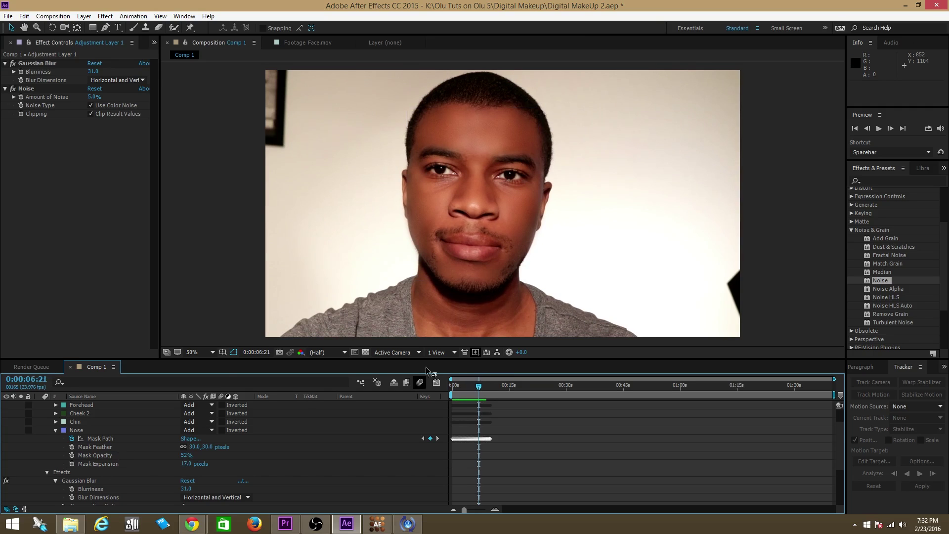
left_click(469, 277)
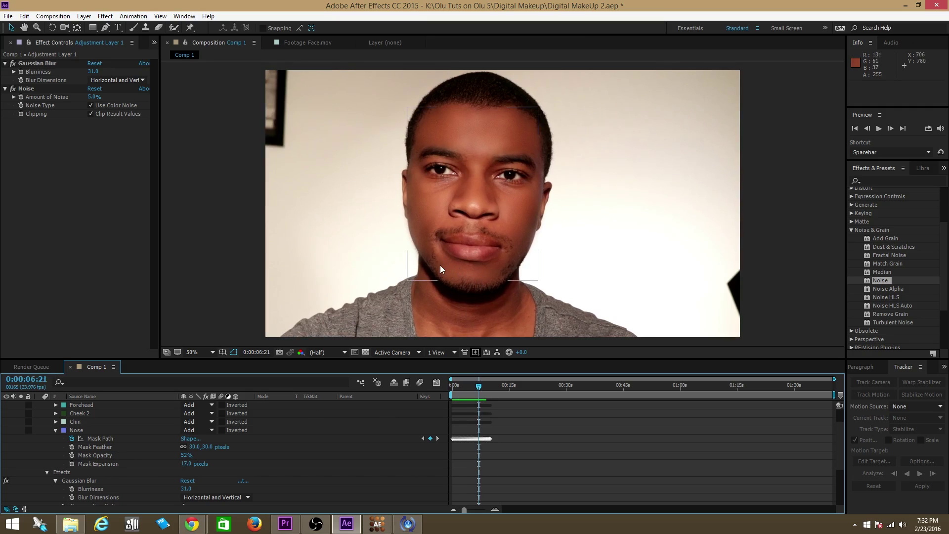
mouse_move(481, 394)
left_mouse_down()
mouse_move(455, 390)
mouse_move(471, 391)
left_mouse_up()
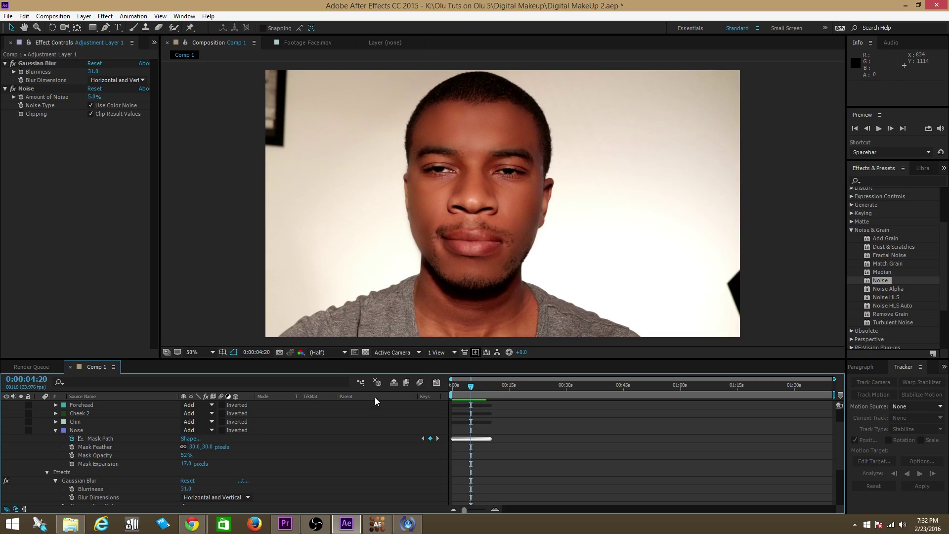
scroll(150, 455, "down", 3)
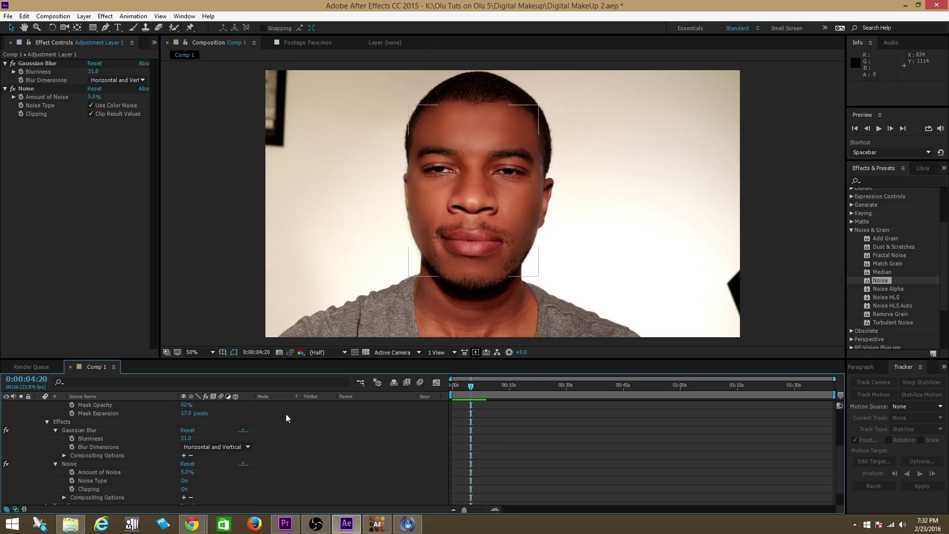
mouse_move(471, 385)
left_mouse_down()
mouse_move(481, 388)
mouse_move(454, 386)
left_mouse_up()
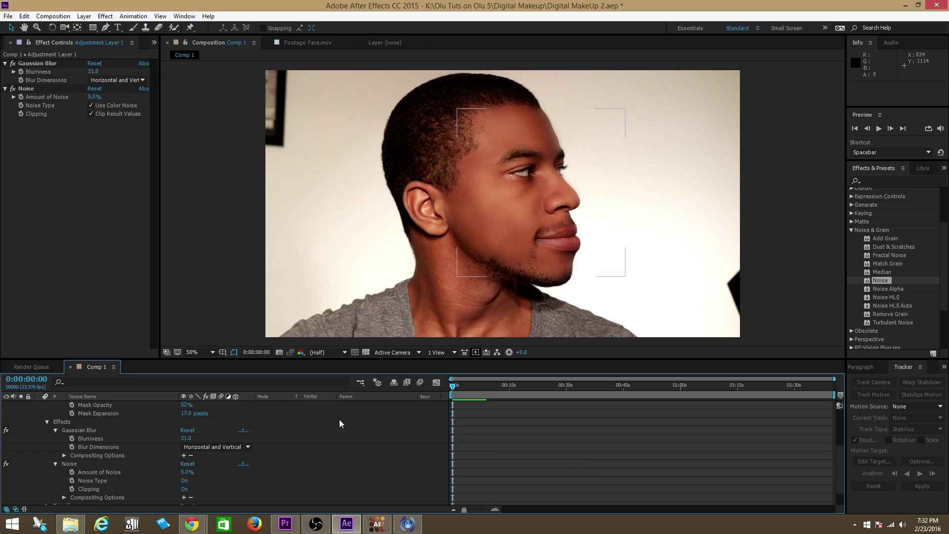
left_click_drag(453, 385, 471, 386)
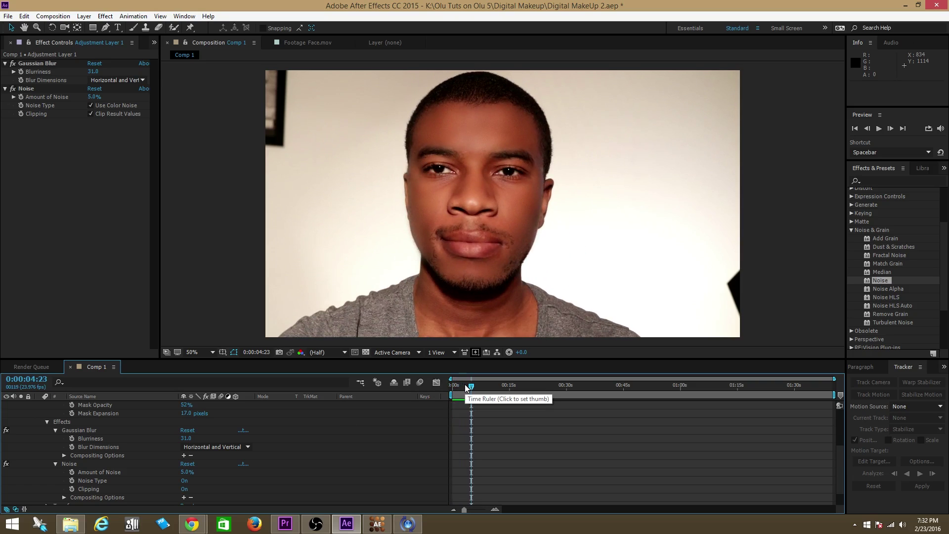
- Collapse the Nose mask and the Effects group of Adjustment Layer 1
scroll(165, 445, "up", 3)
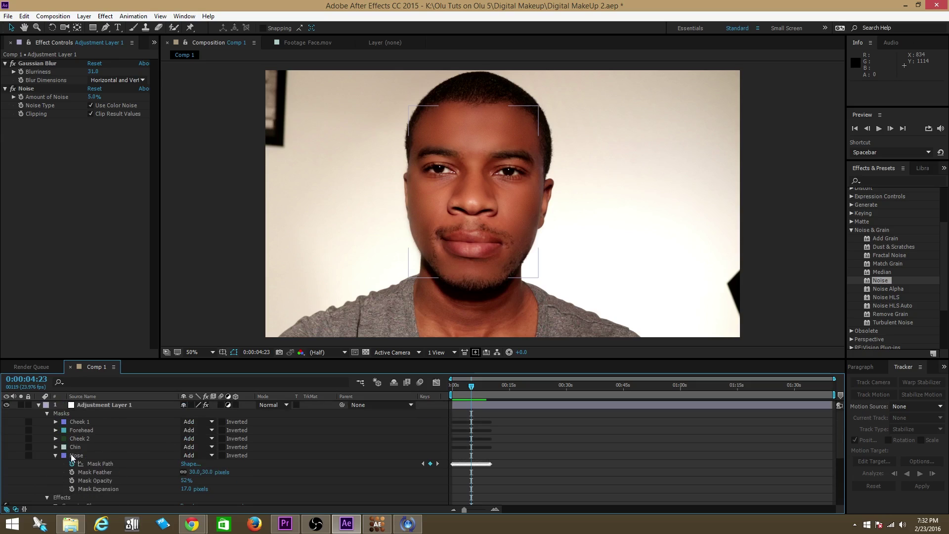
left_click(56, 455)
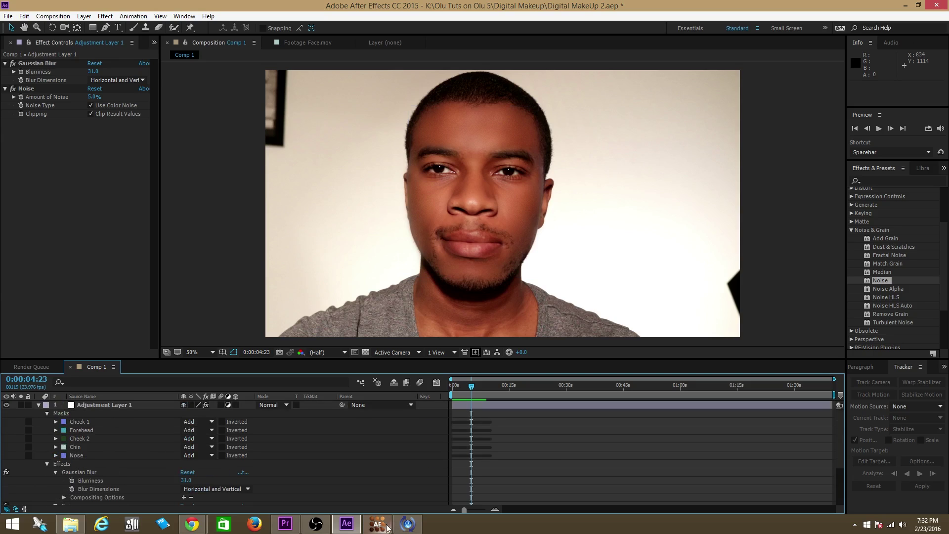
left_click(47, 464)
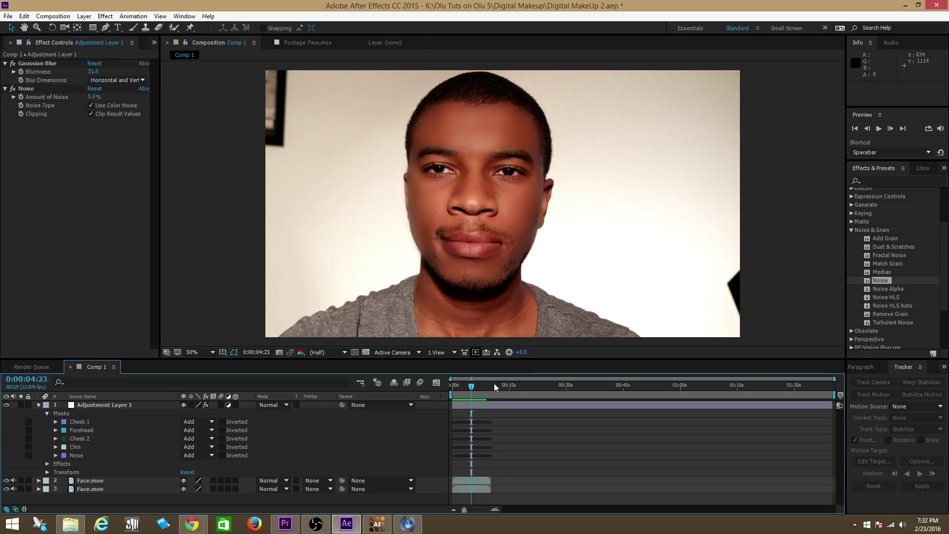
- Compare the retouched skin on the side profile at 0:00:01:13 with the frontal face at 0:00:06:00
left_click_drag(476, 380, 469, 379)
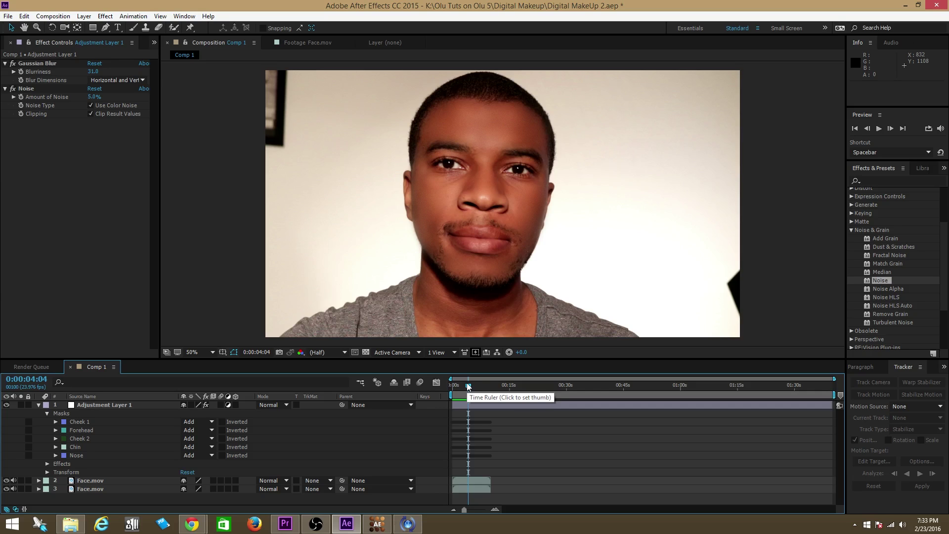
left_click_drag(469, 387, 458, 395)
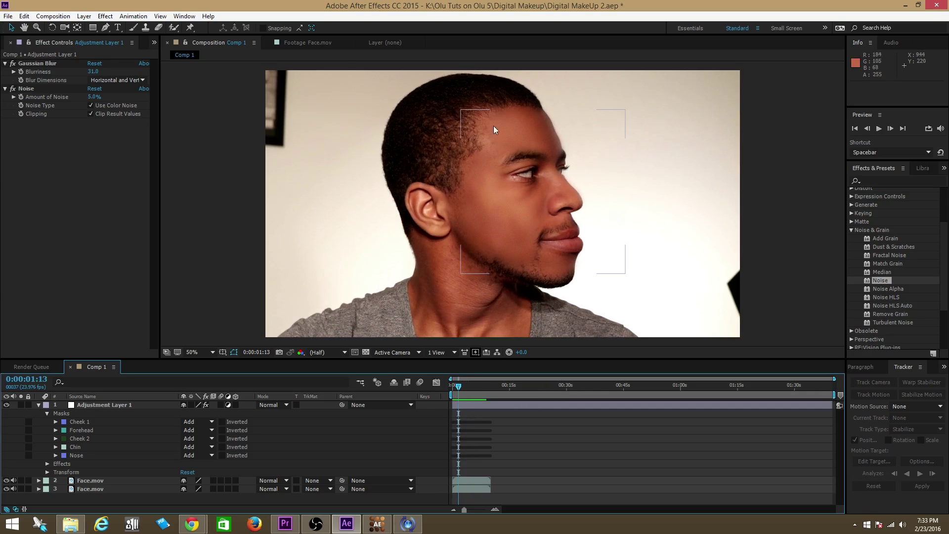
left_click_drag(458, 387, 467, 390)
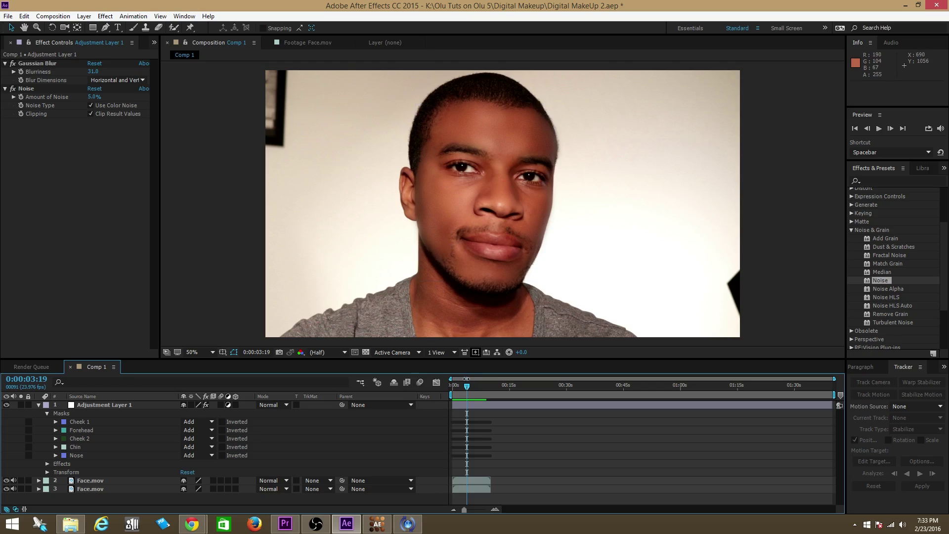
mouse_move(468, 384)
left_mouse_down()
mouse_move(459, 390)
mouse_move(477, 385)
left_mouse_up()
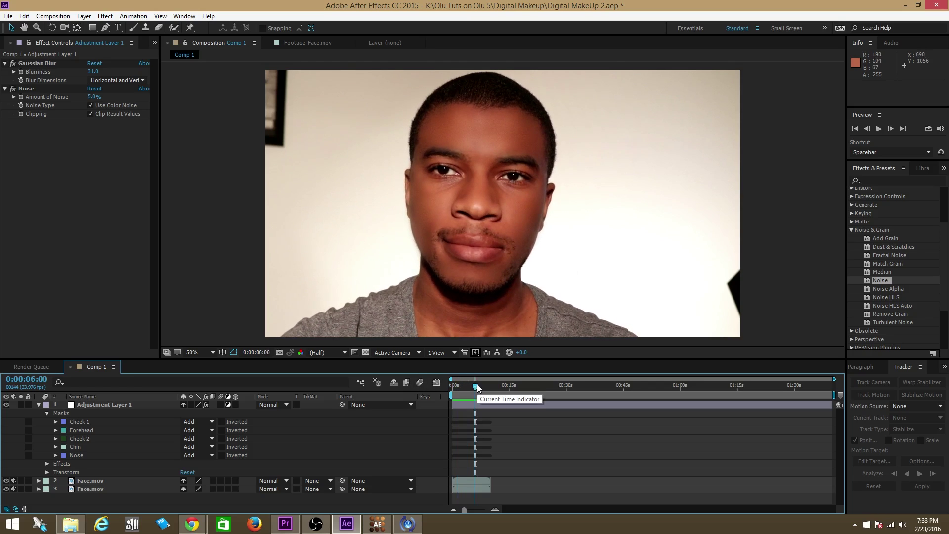